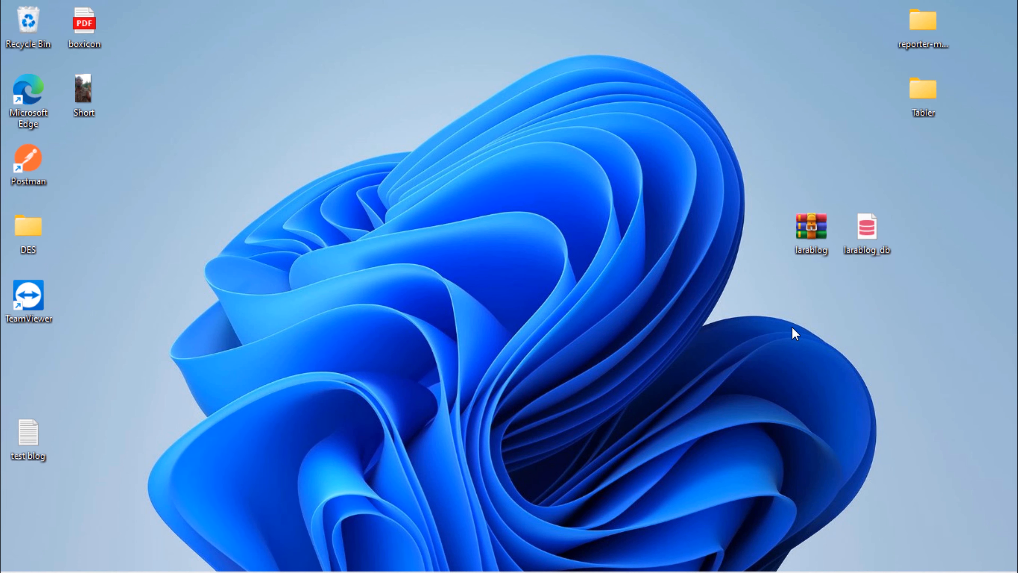
Open bluehost.com in a new Edge tab and log into the Bluehost account portal
mouse_move(605, 571)
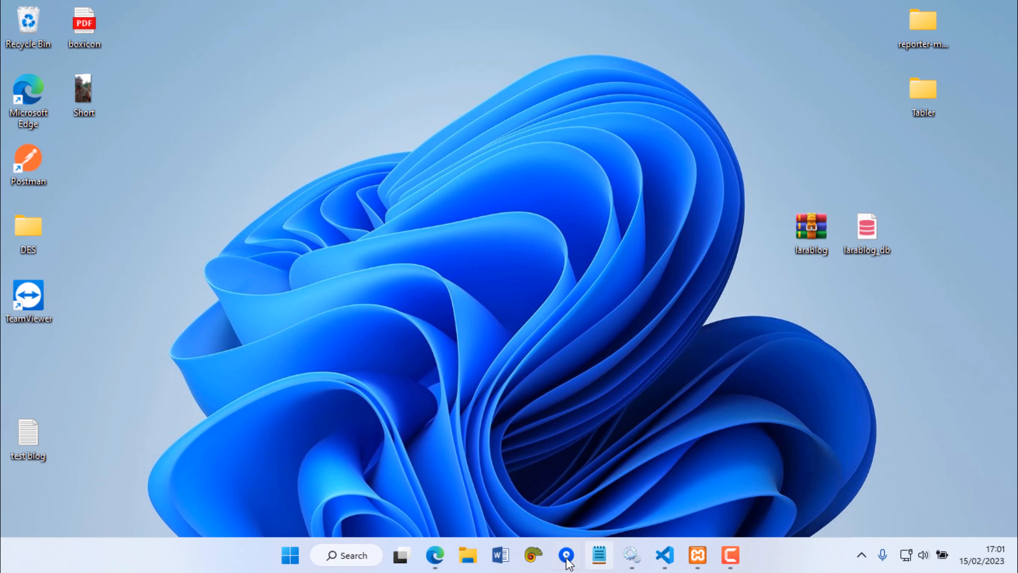
click(432, 558)
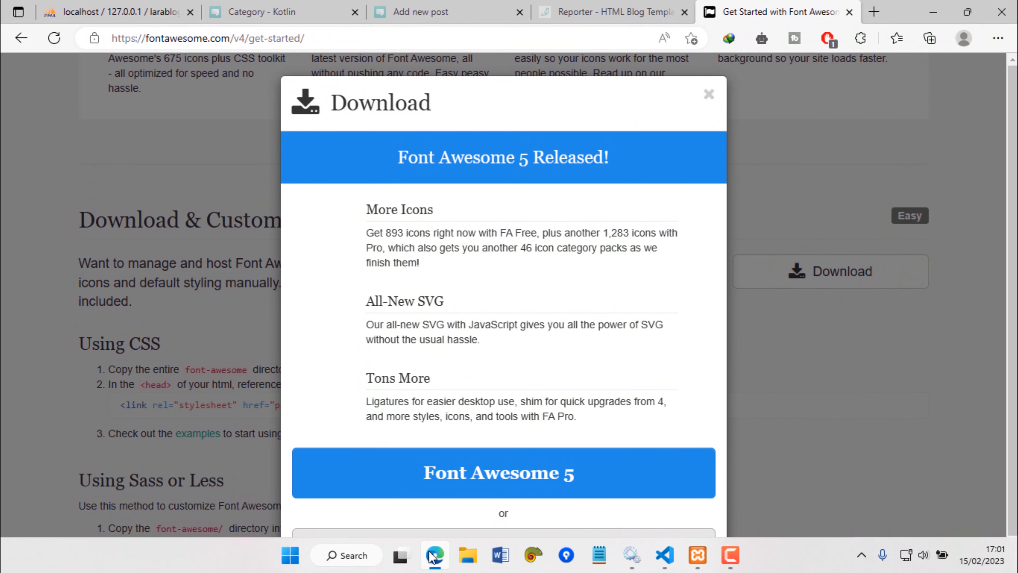
click(874, 12)
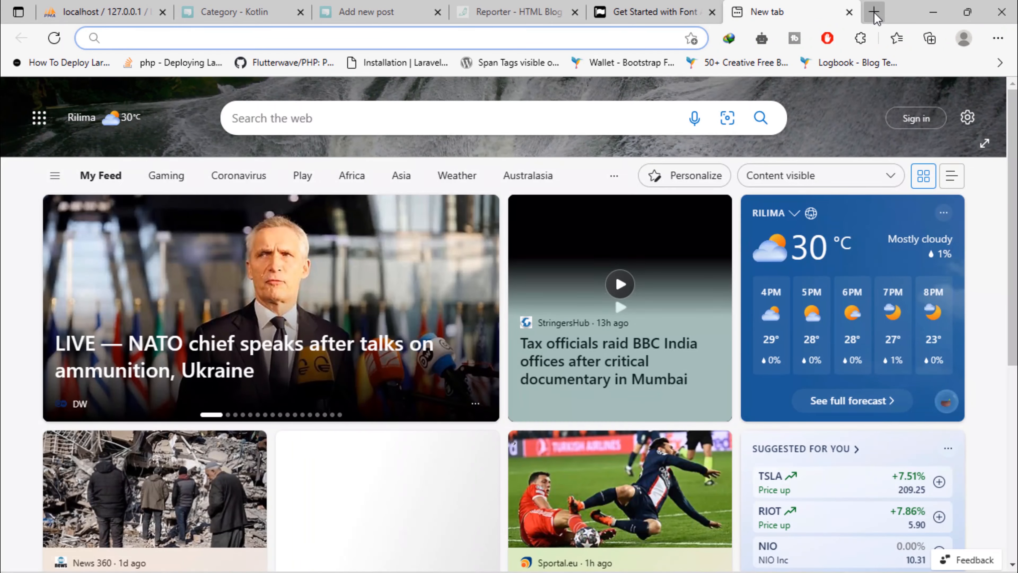
text(blue)
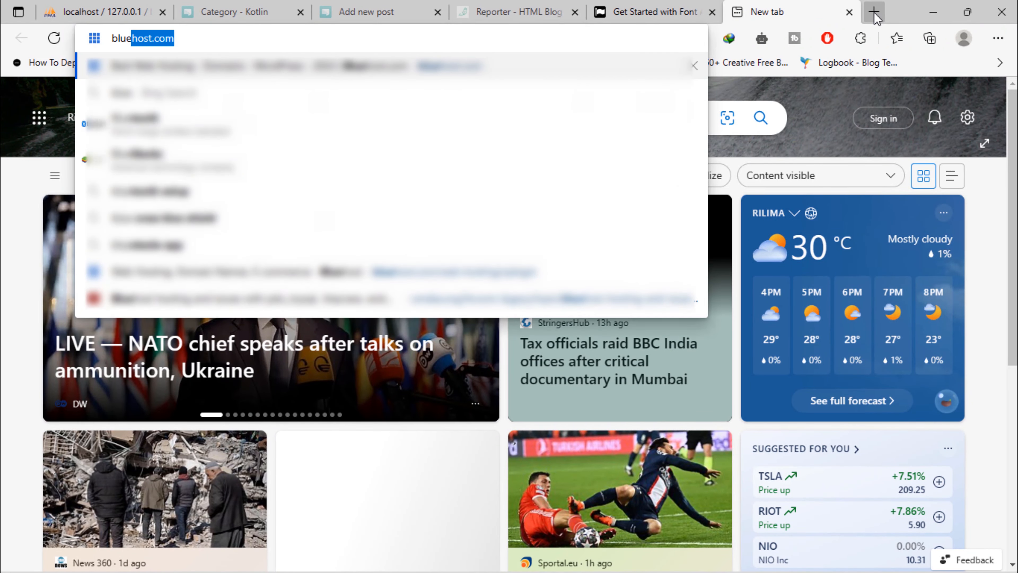
key(Return)
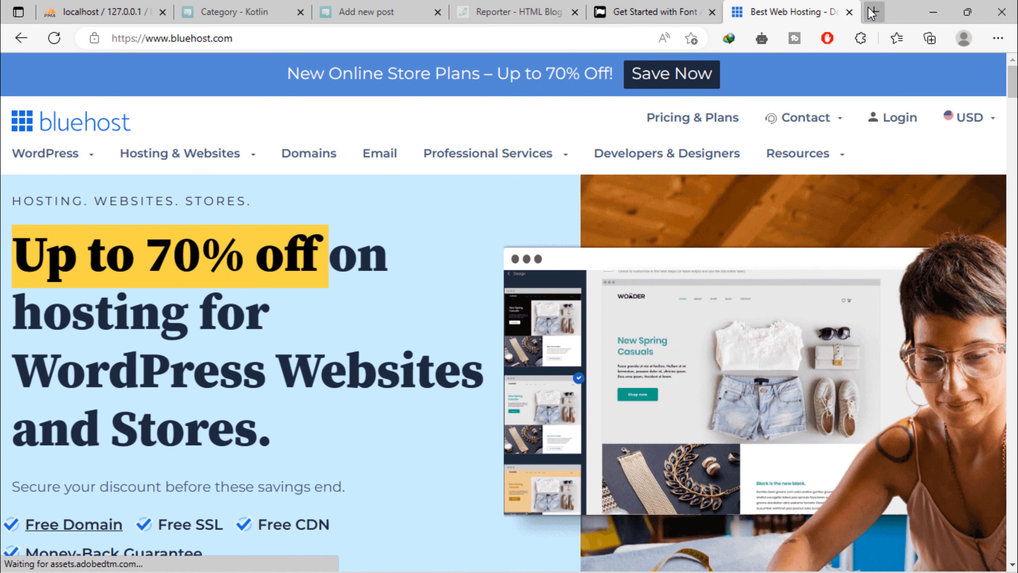
click(902, 122)
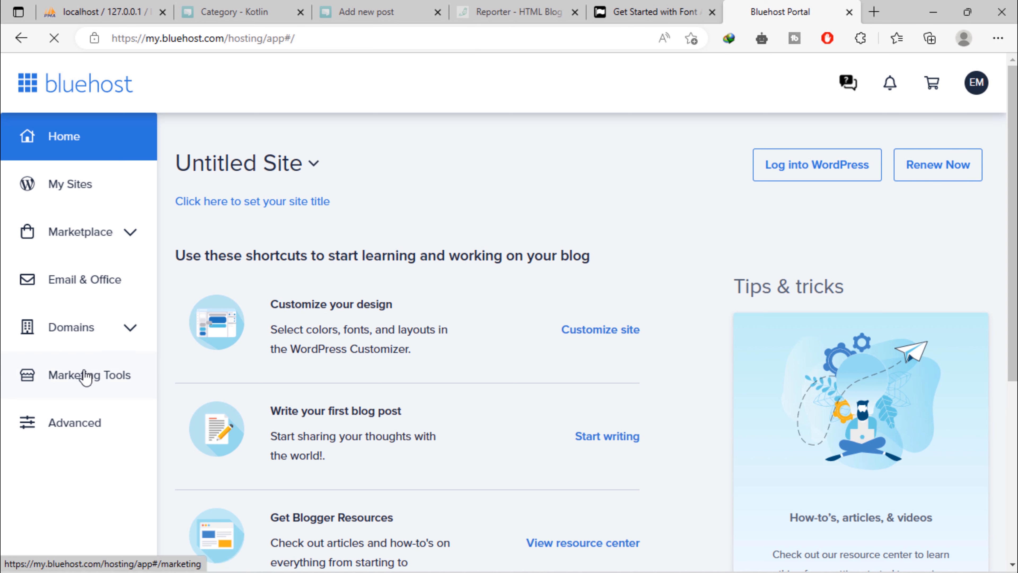
Under Domains > Subdomains, create larablog.irebelibrary.com with home folder larablog_site
click(124, 339)
scroll(125, 340, down, 2)
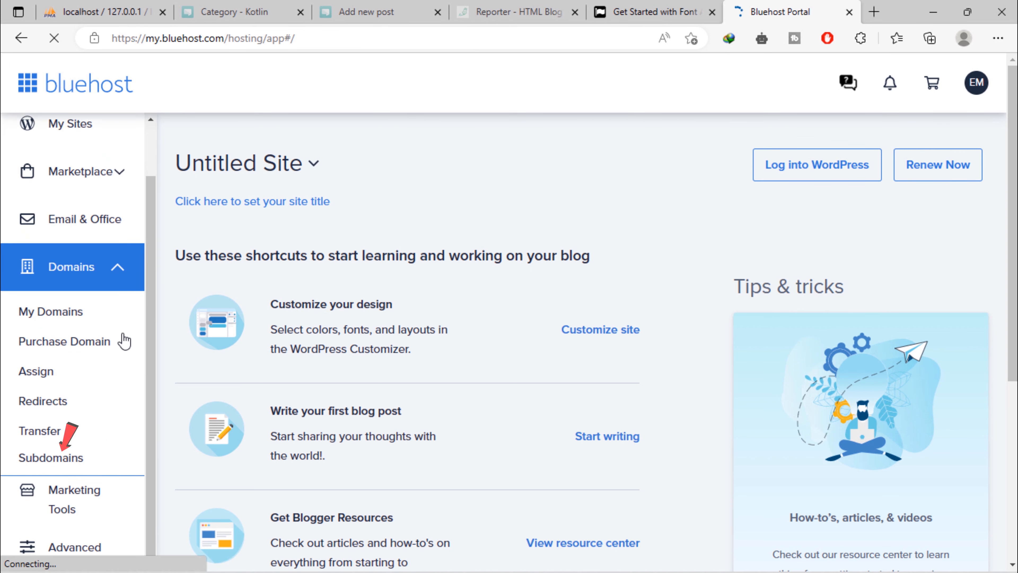
click(60, 466)
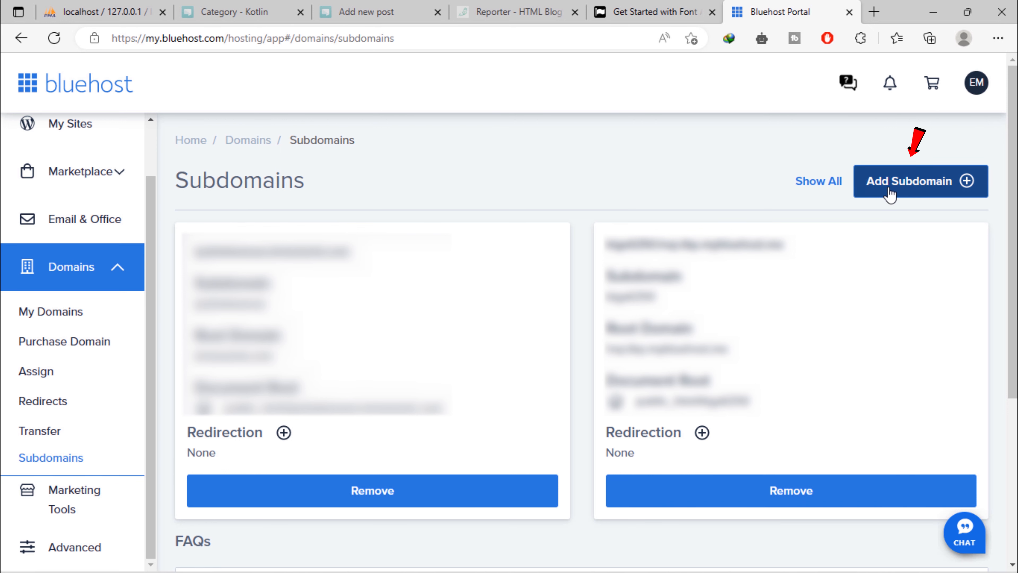
click(917, 200)
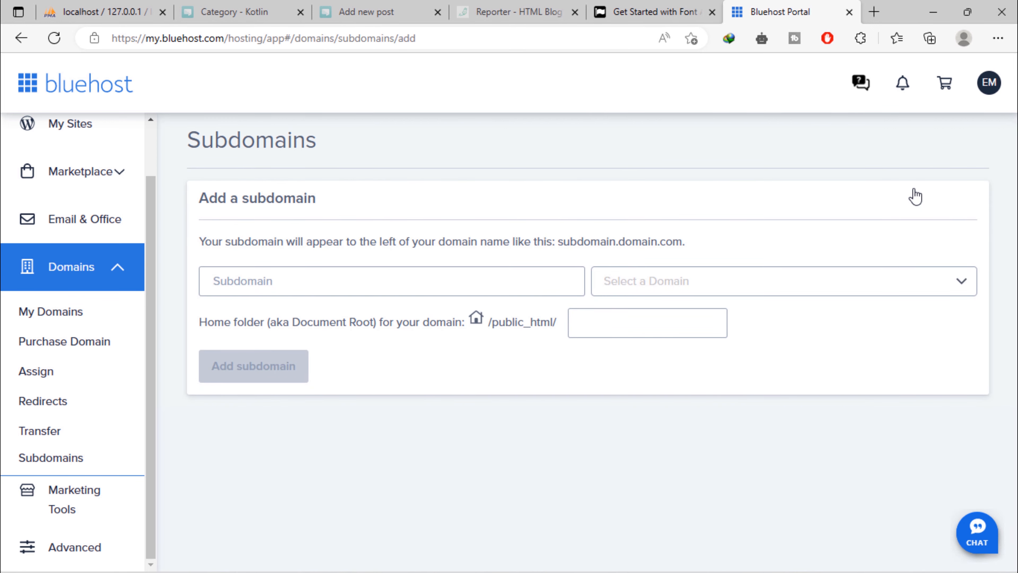
click(400, 282)
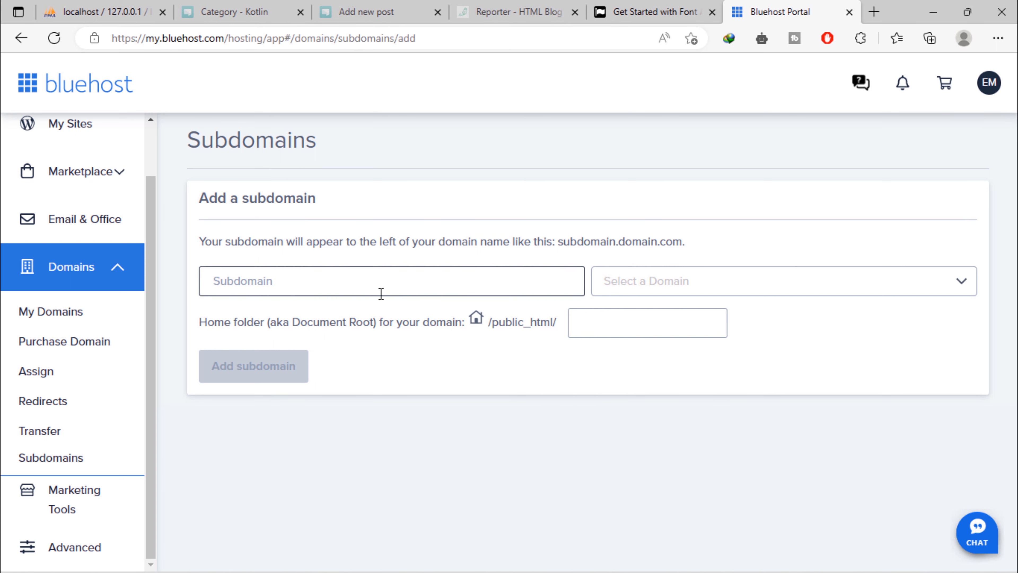
text(larablog)
click(963, 285)
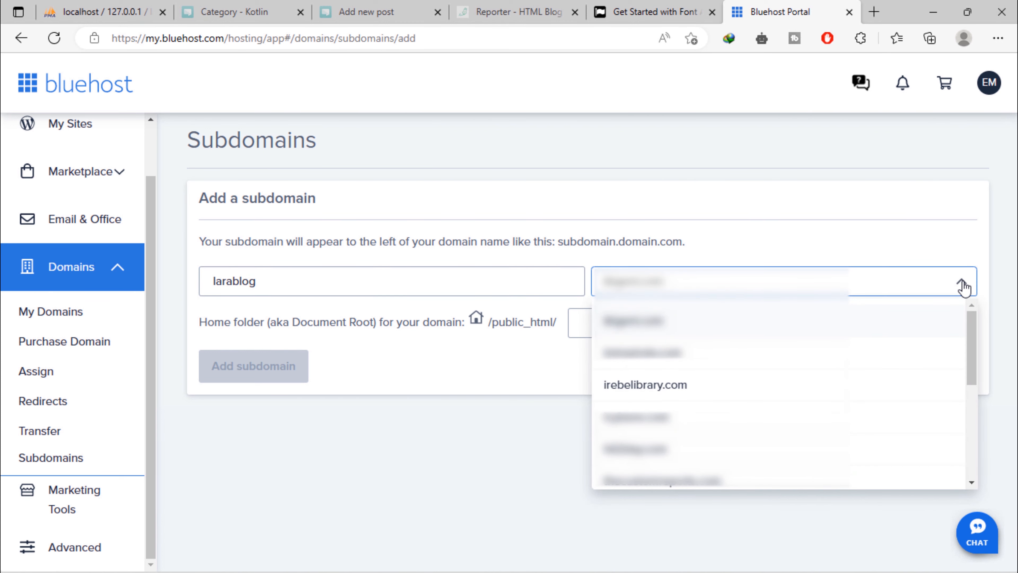
click(690, 395)
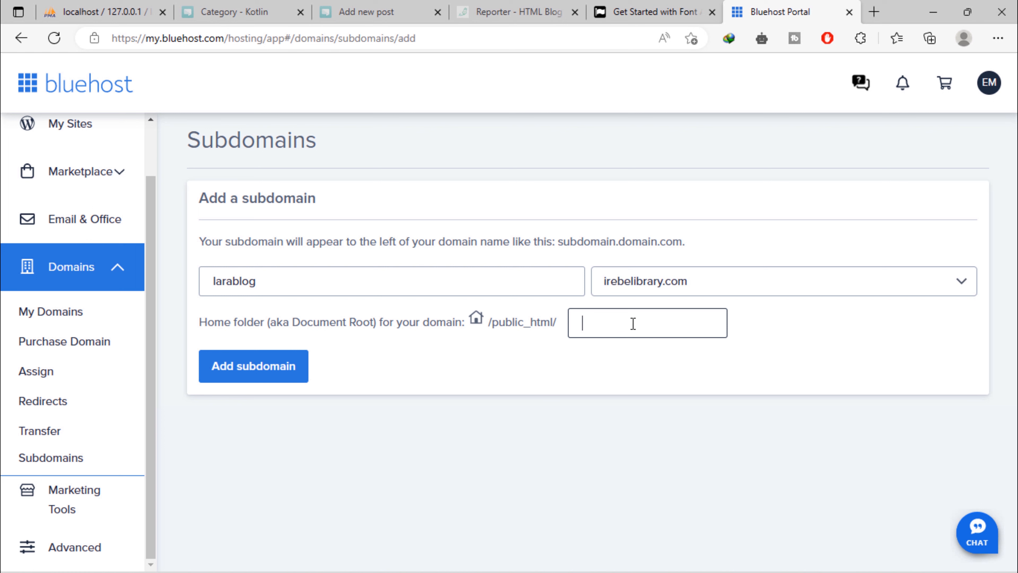
text(larablog_site)
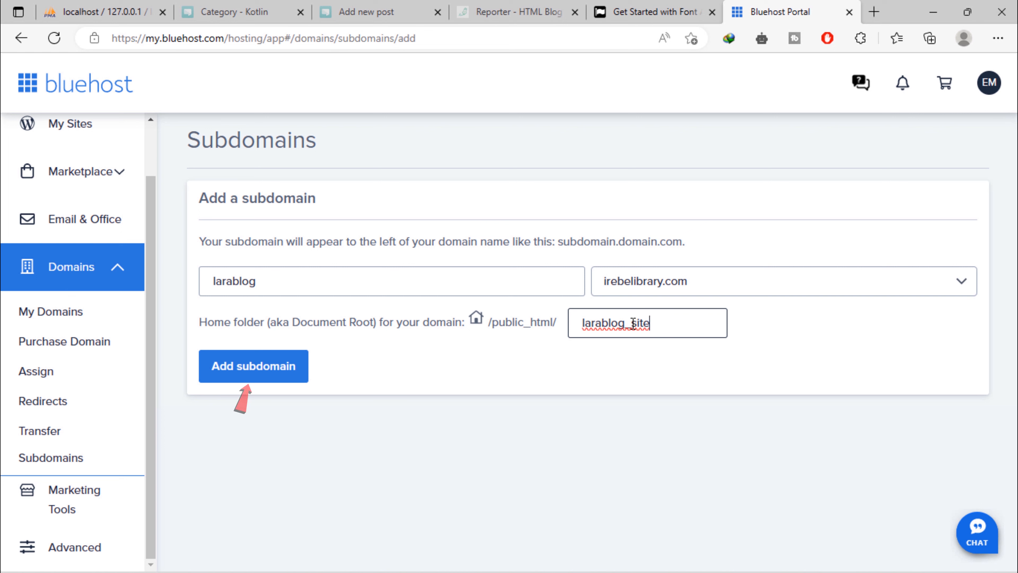
click(276, 371)
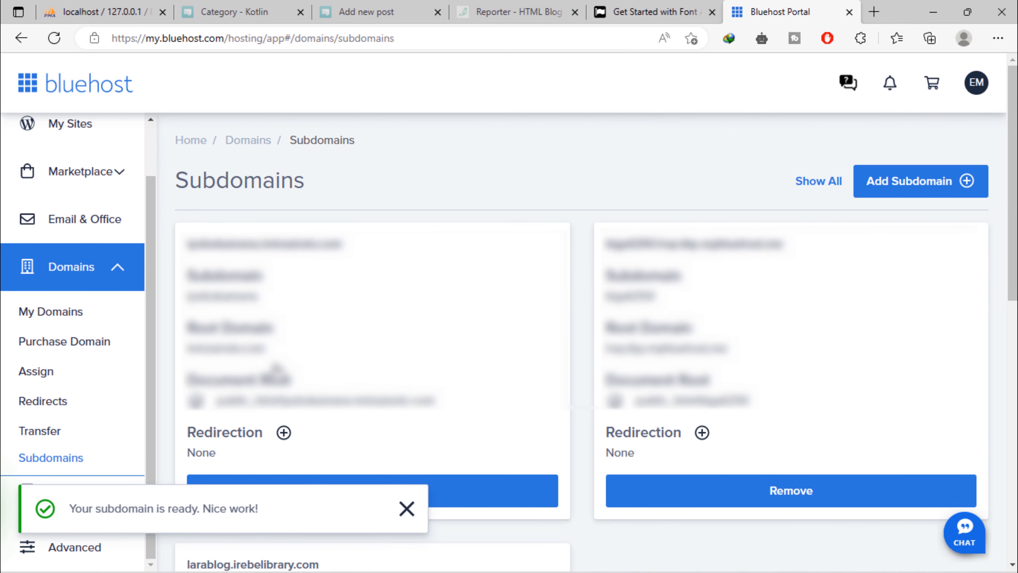
Check the larablog subdomain card, then open the Advanced cPanel tools in a new tab
scroll(373, 497, down, 5)
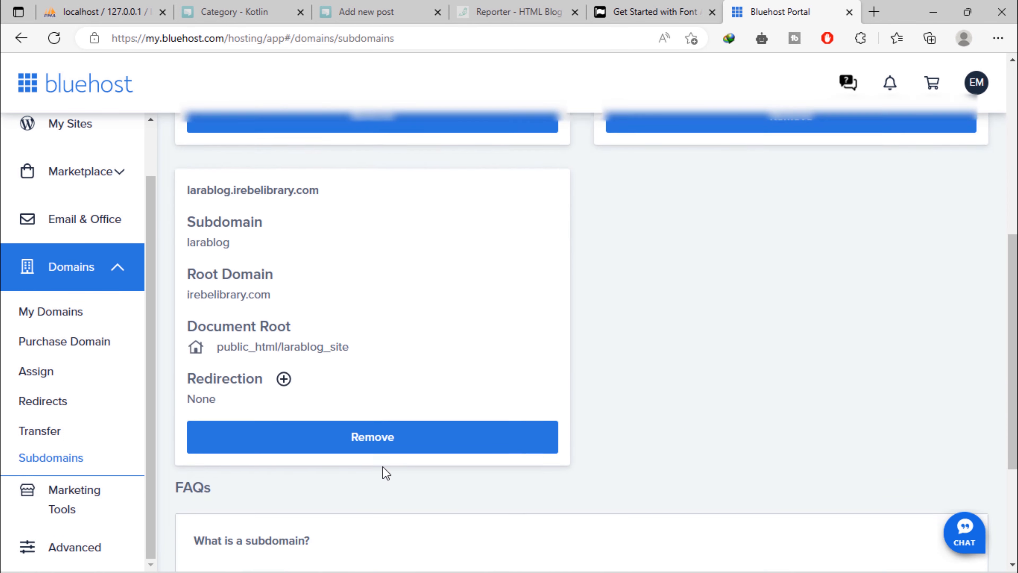
scroll(387, 473, up, 2)
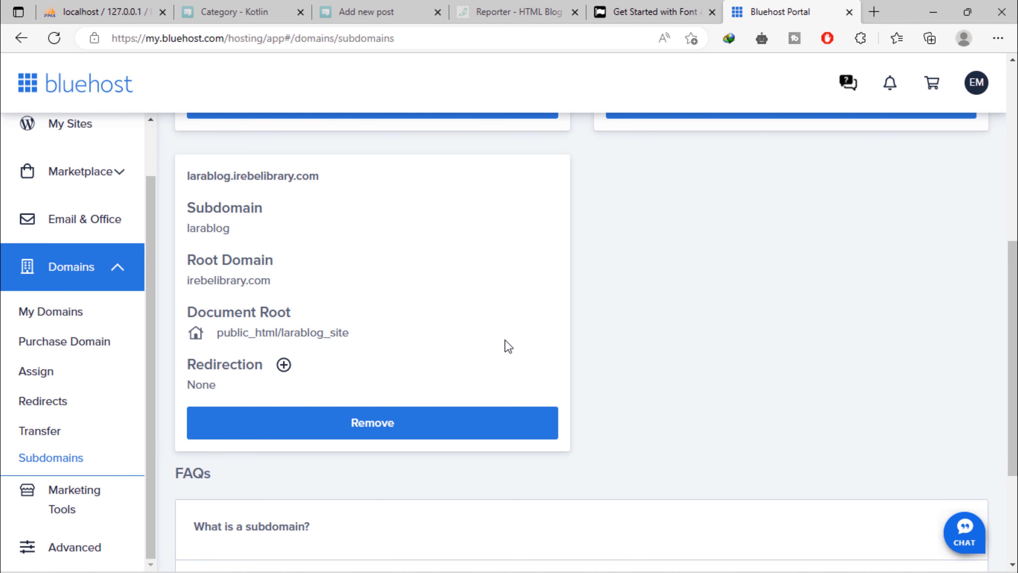
scroll(120, 493, down, 4)
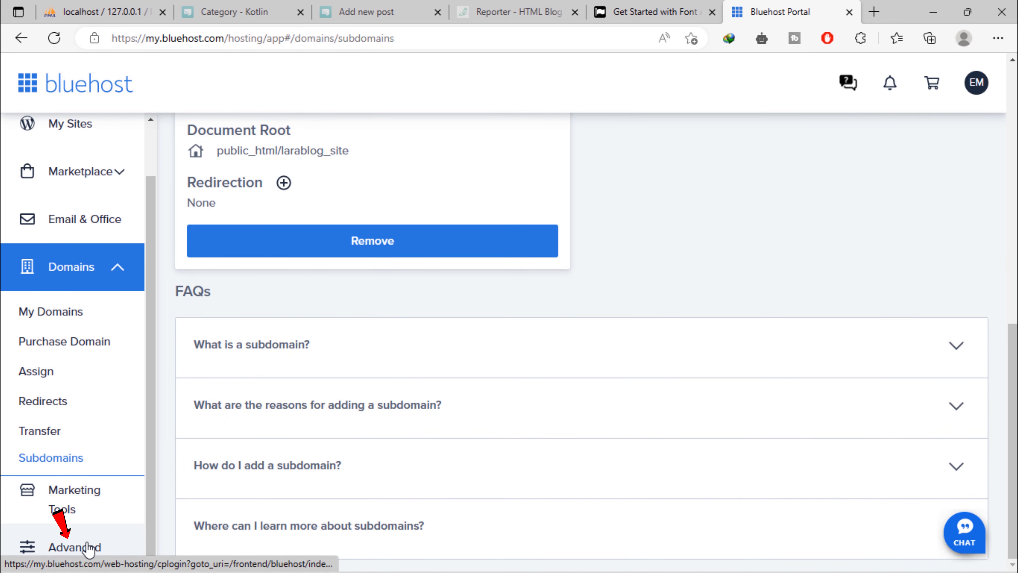
right_click(89, 549)
click(202, 249)
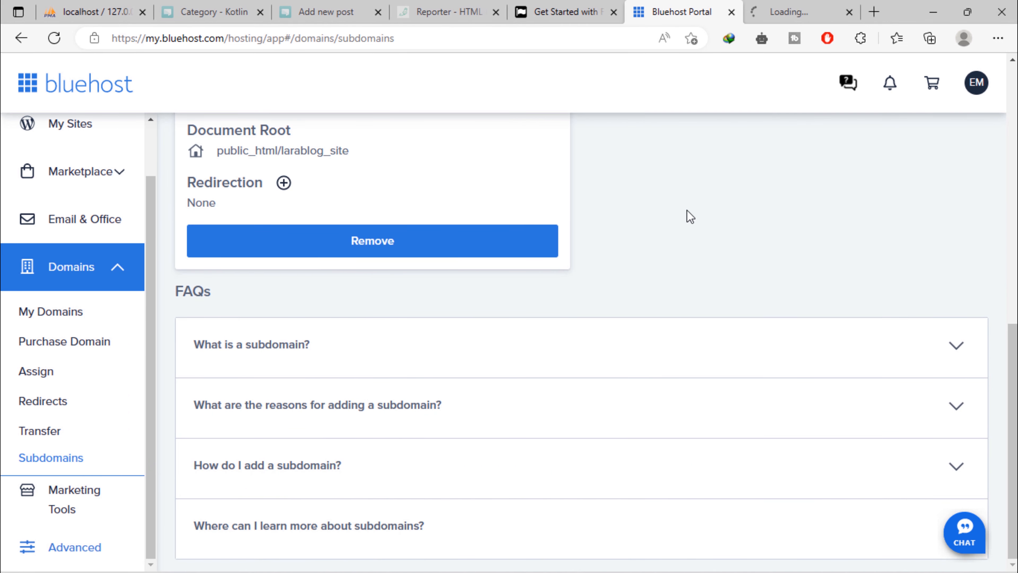
click(788, 8)
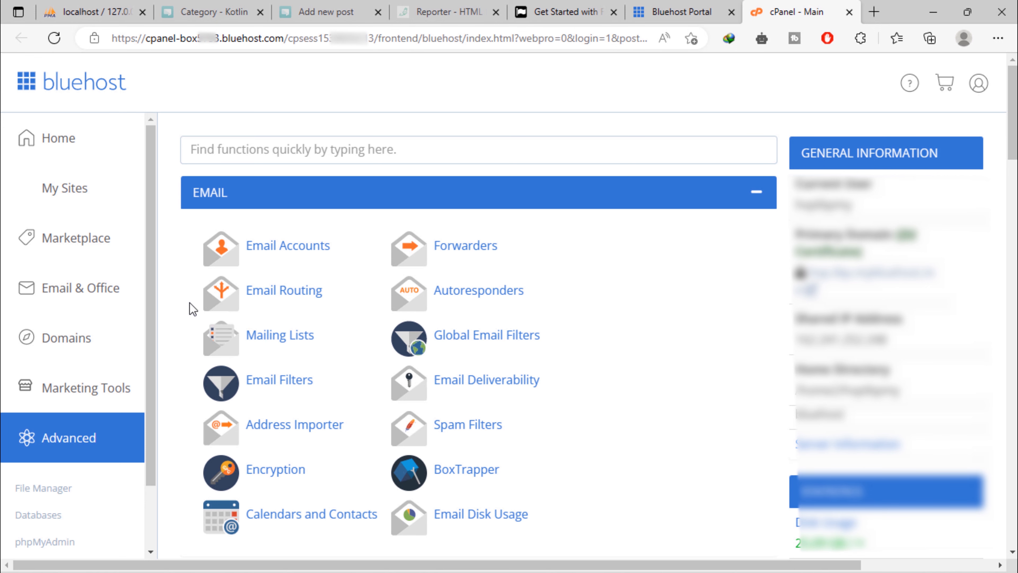
Open cPanel's File Manager from the FILES section
scroll(116, 455, down, 2)
scroll(255, 432, down, 4)
scroll(255, 432, down, 4)
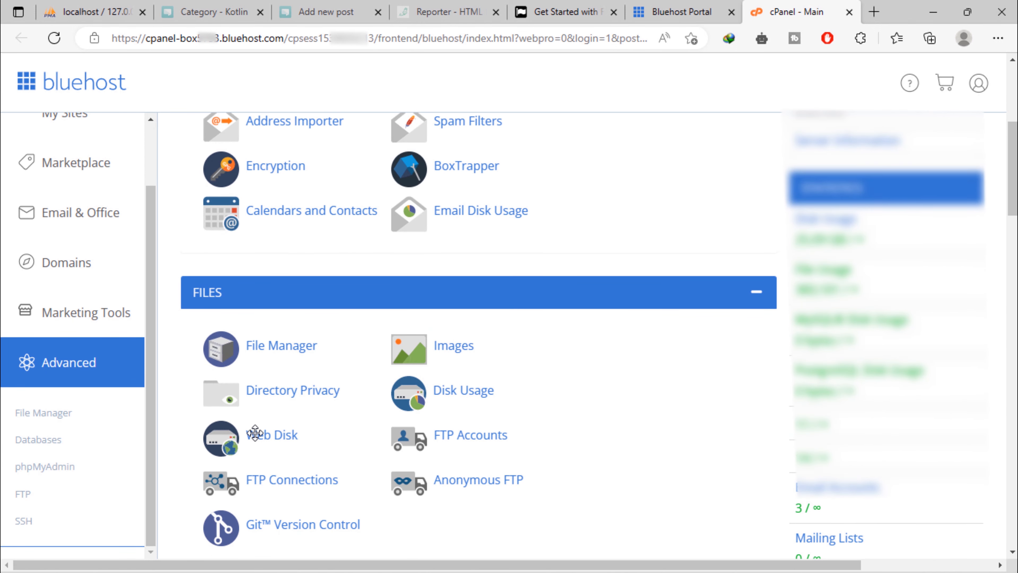
click(294, 346)
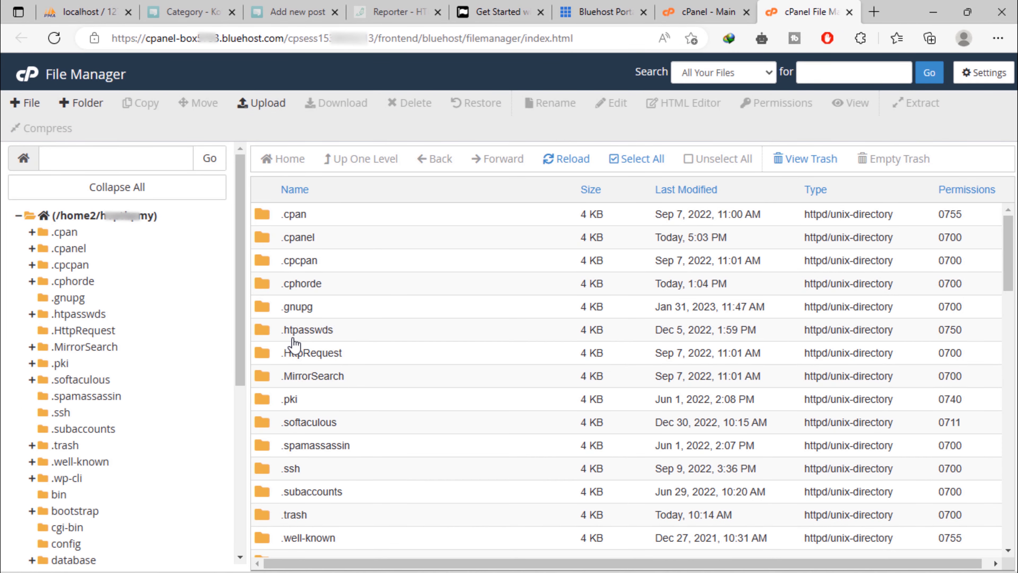
Browse into public_html/larablog_site, which holds only a cgi-bin directory
scroll(234, 399, down, 6)
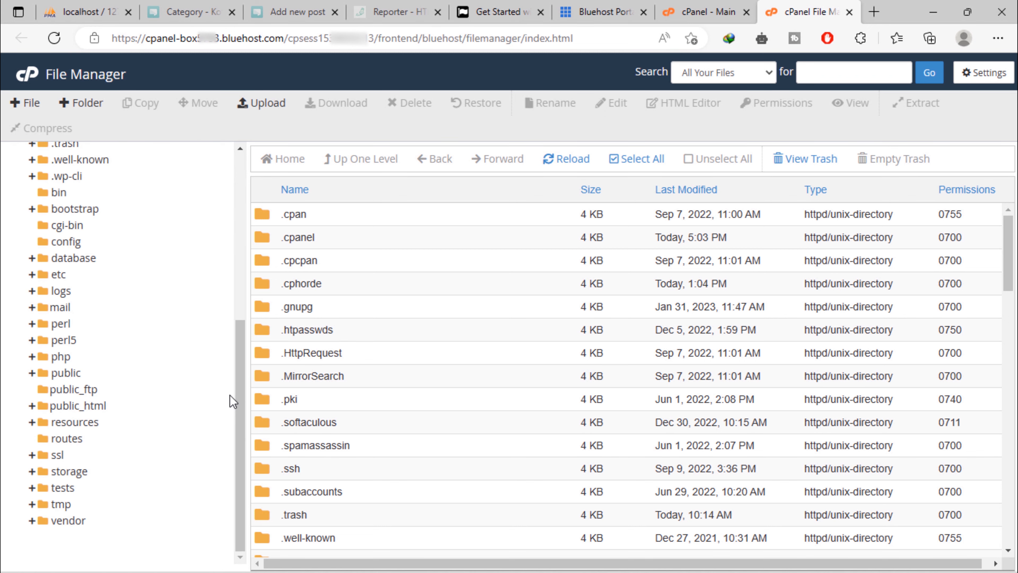
click(86, 405)
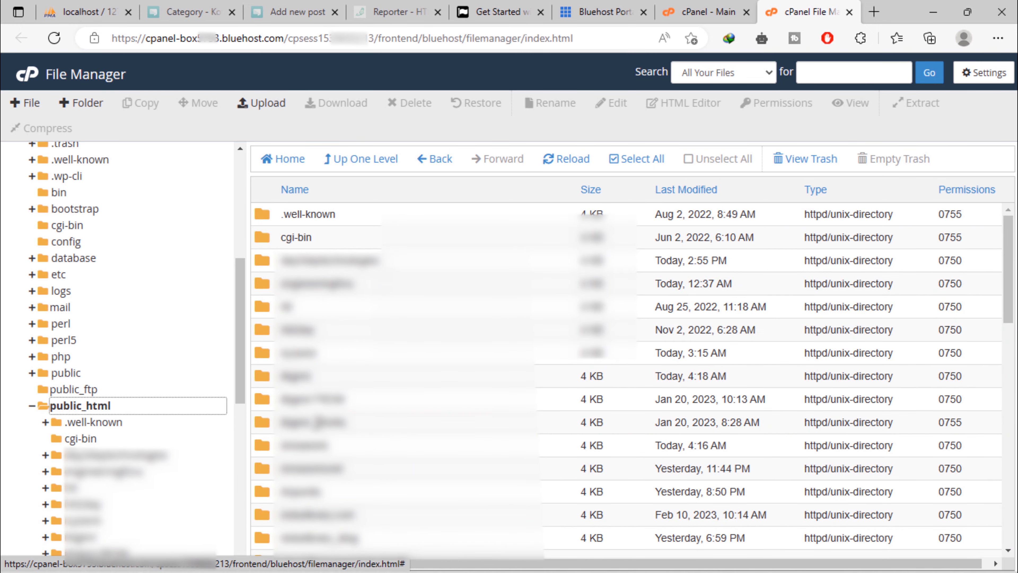
scroll(372, 477, down, 3)
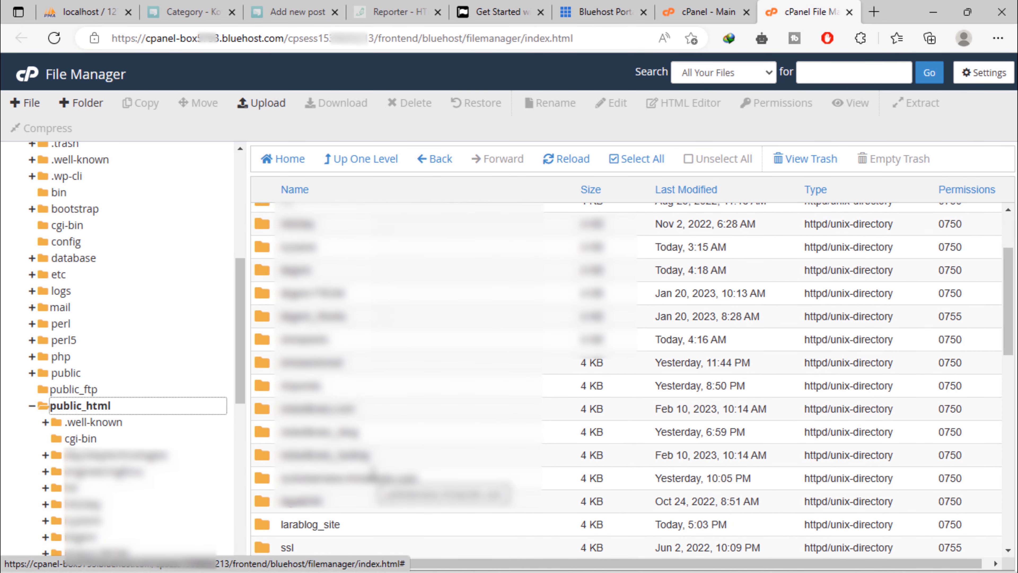
scroll(372, 477, down, 3)
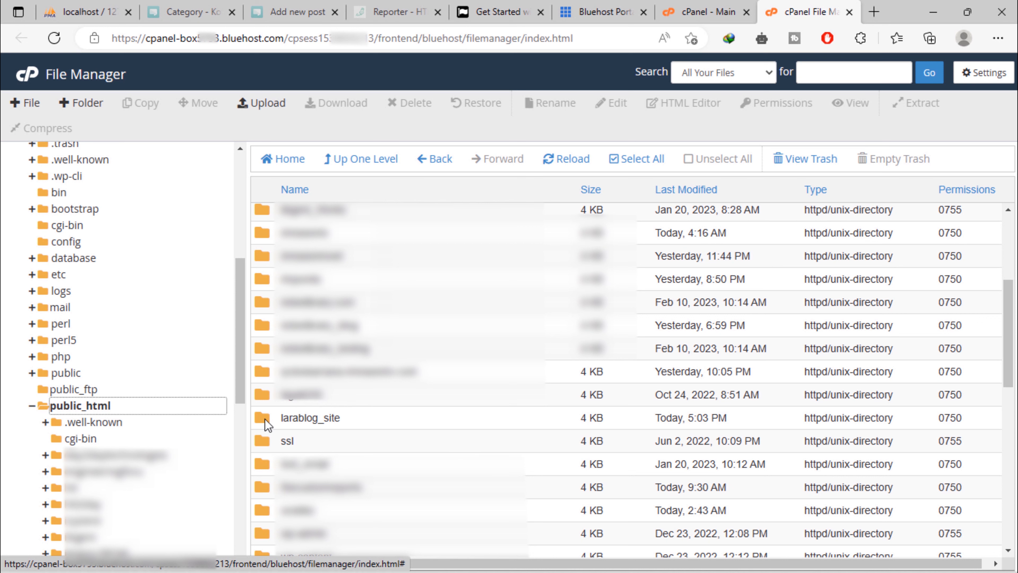
double_click(268, 424)
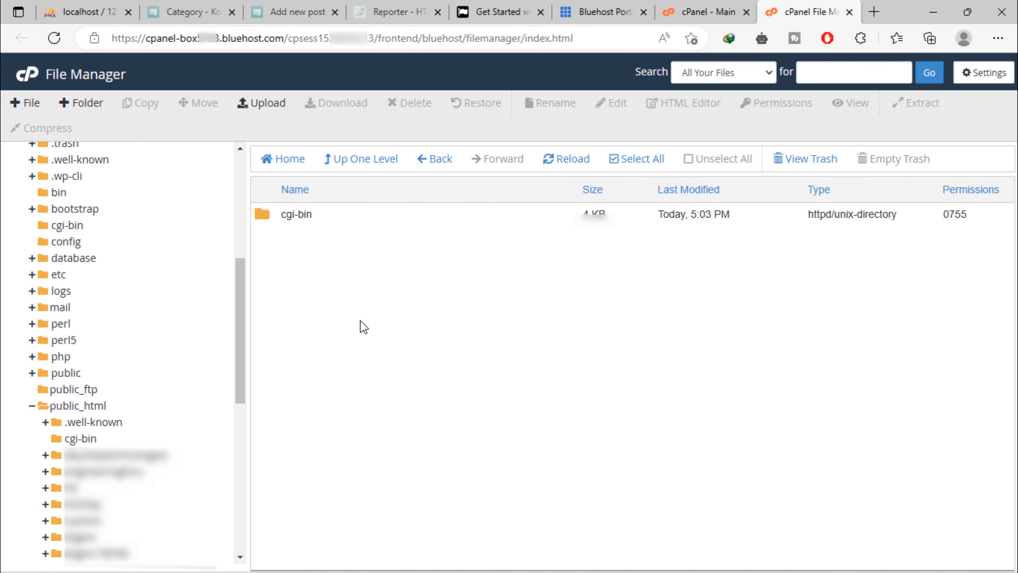
scroll(214, 353, up, 7)
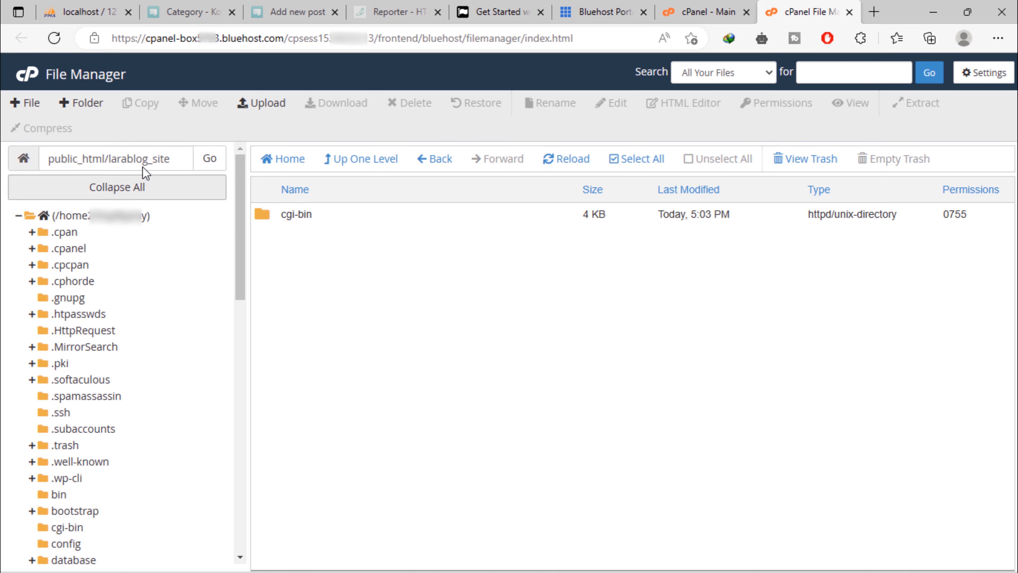
drag(134, 158, 271, 183)
click(509, 405)
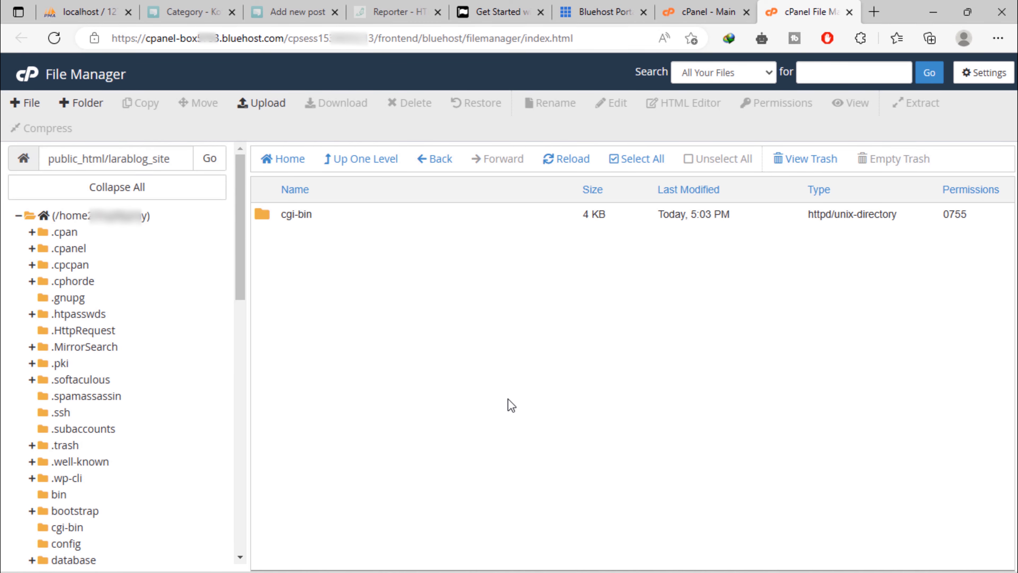
Create a new file named index.php in larablog_site
click(30, 103)
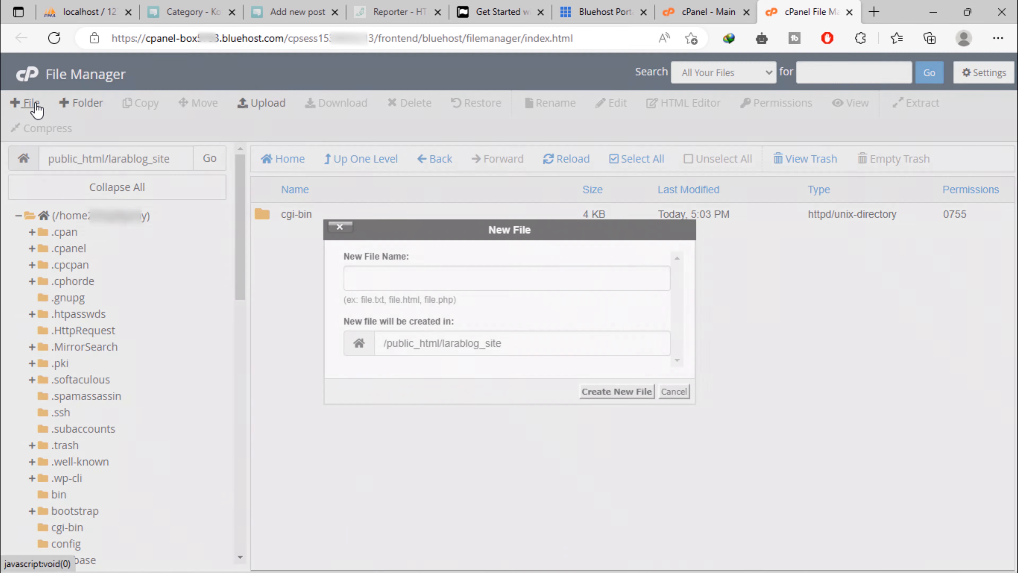
text(index.php)
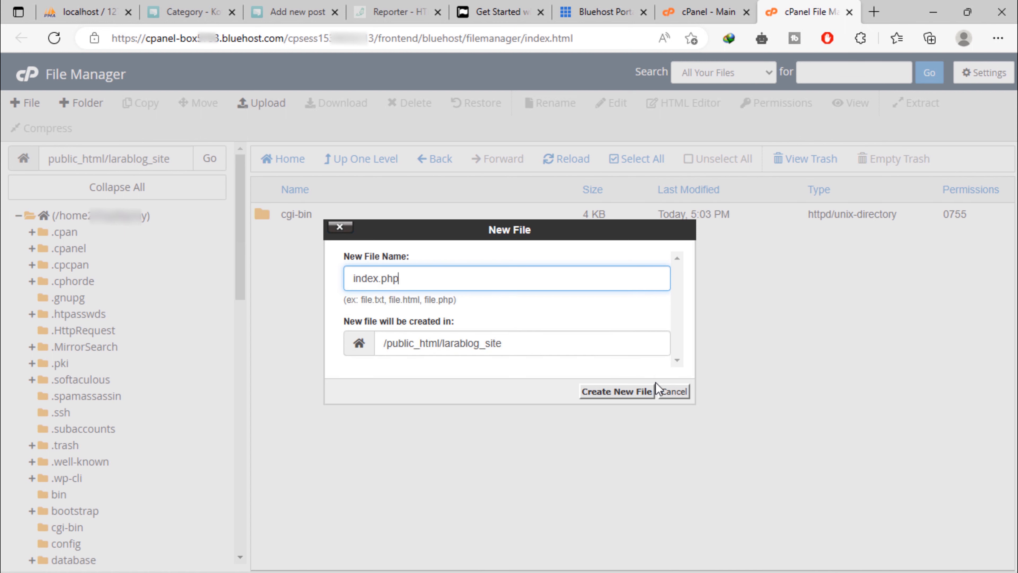
click(624, 397)
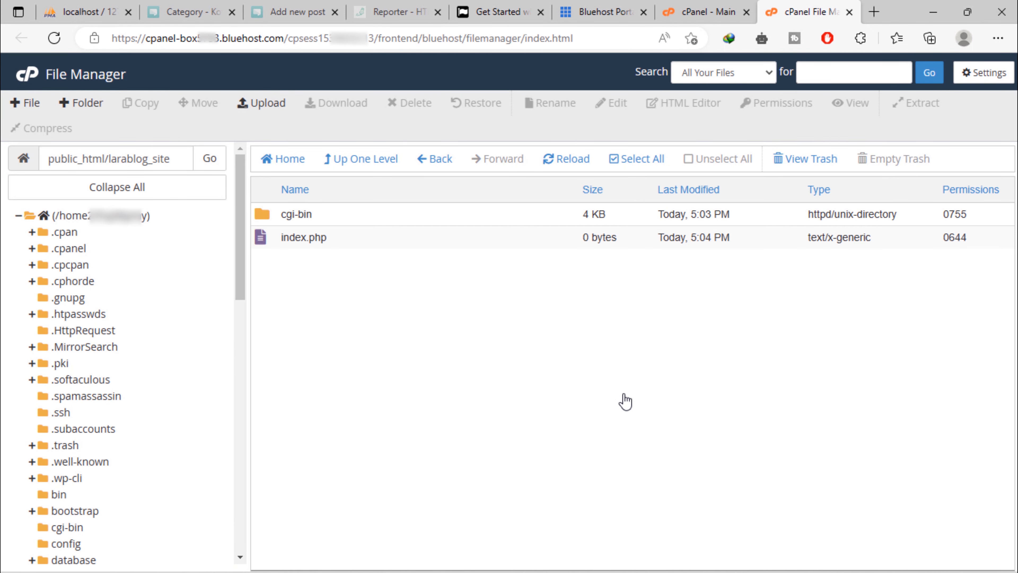
Edit index.php to read 'hello Larablog!' and save the changes
right_click(268, 244)
click(330, 301)
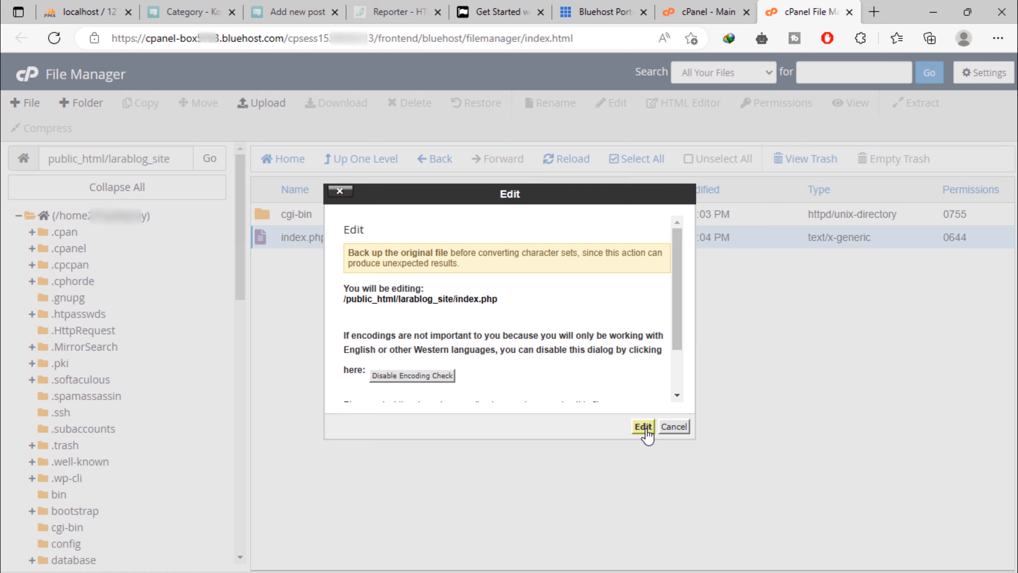
click(645, 426)
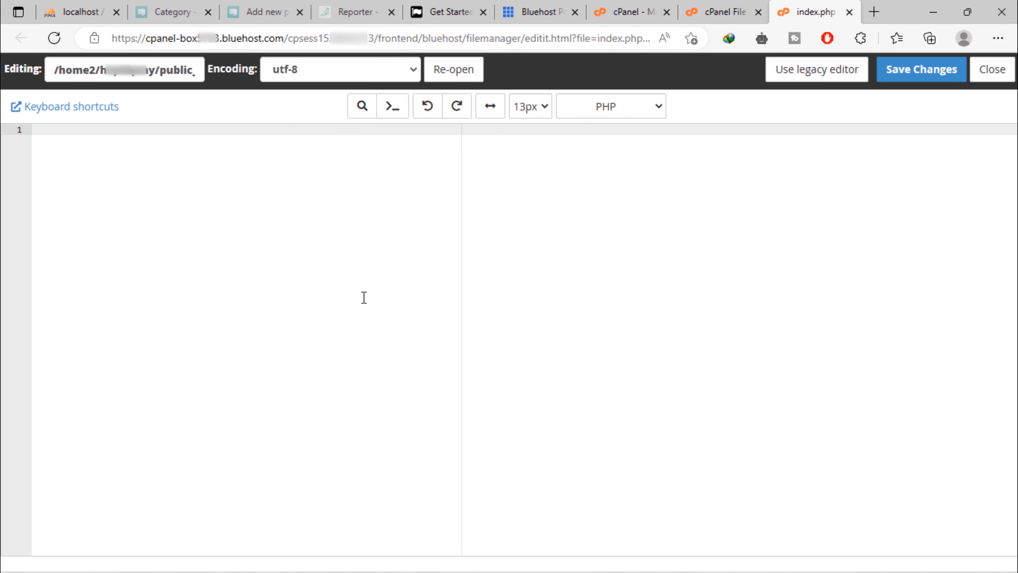
text(hello Larablog!)
click(921, 72)
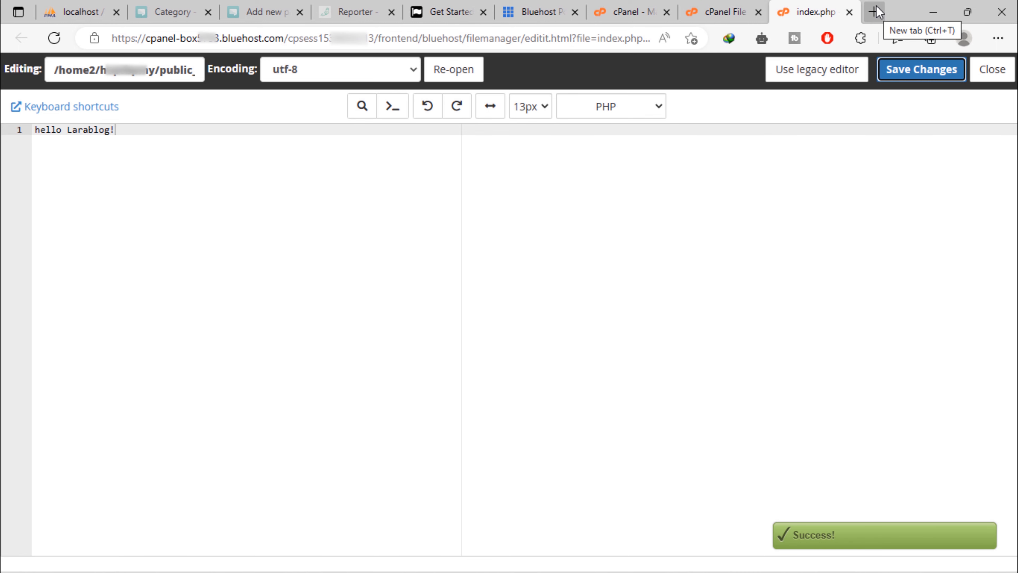
click(877, 14)
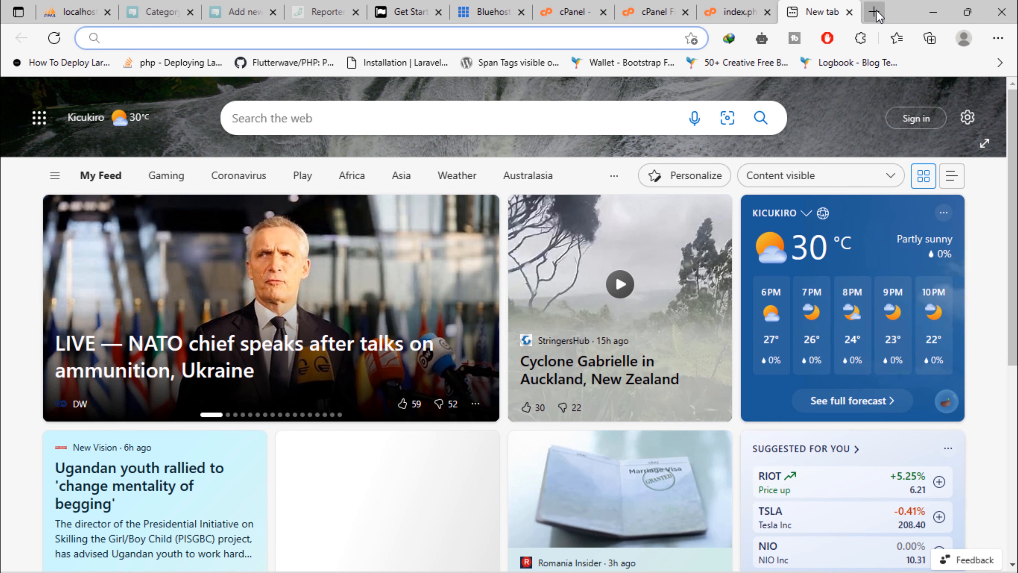
Load larablog.irebelibrary.com, try https, then return to http showing 'hello Larablog!'
text(larablog.irebelibrary.com)
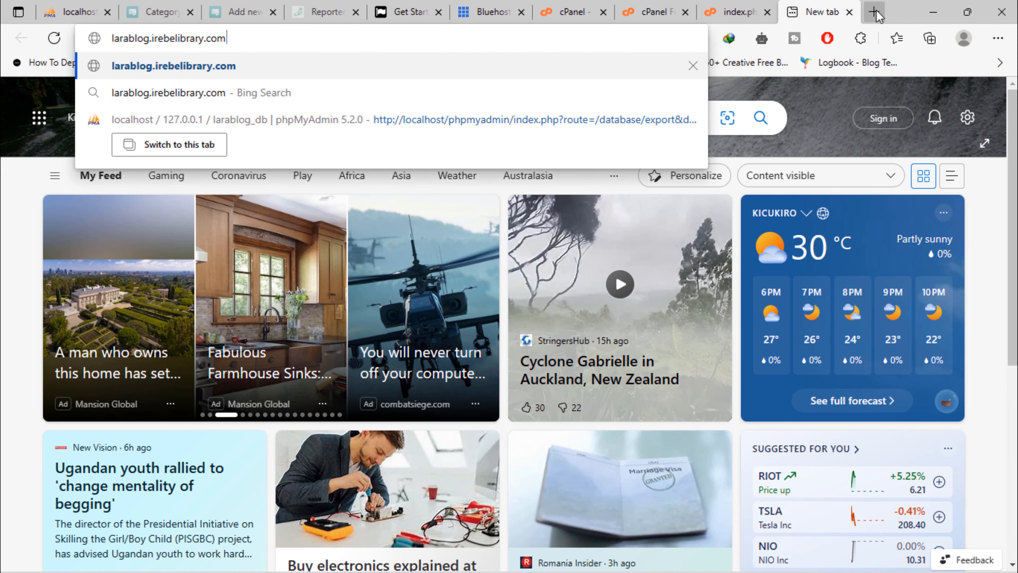
key(Return)
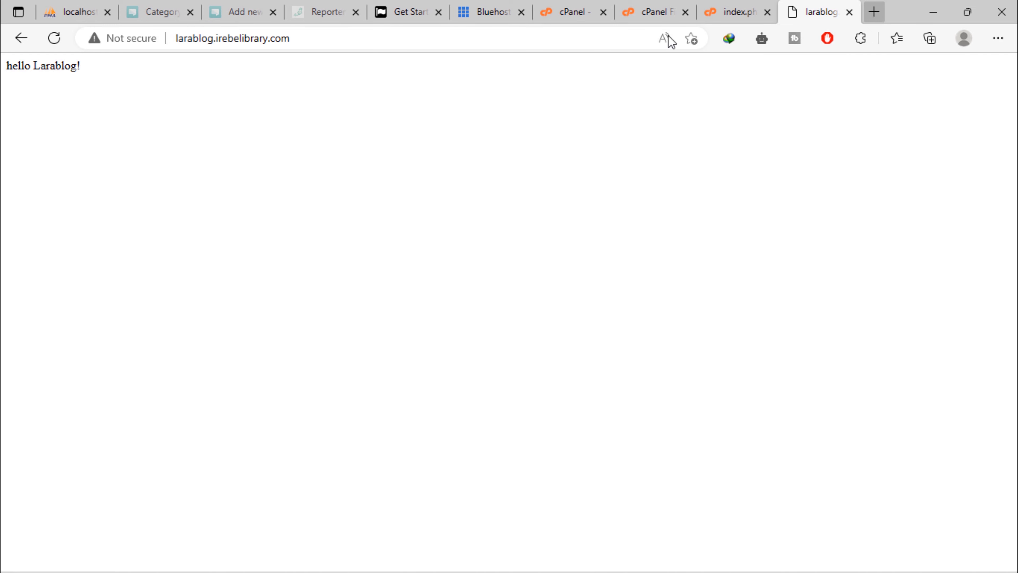
click(176, 42)
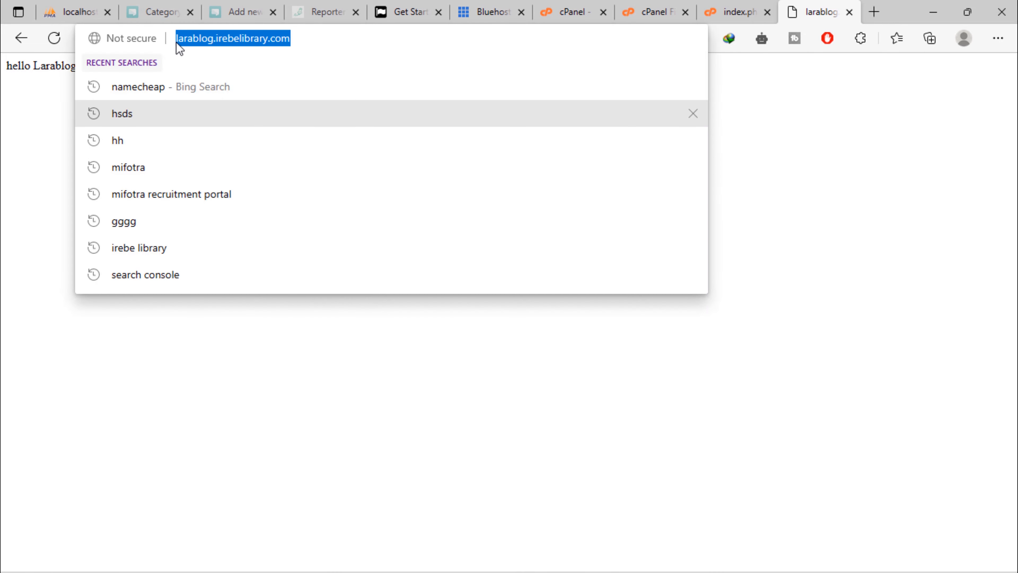
click(177, 40)
text(tps://)
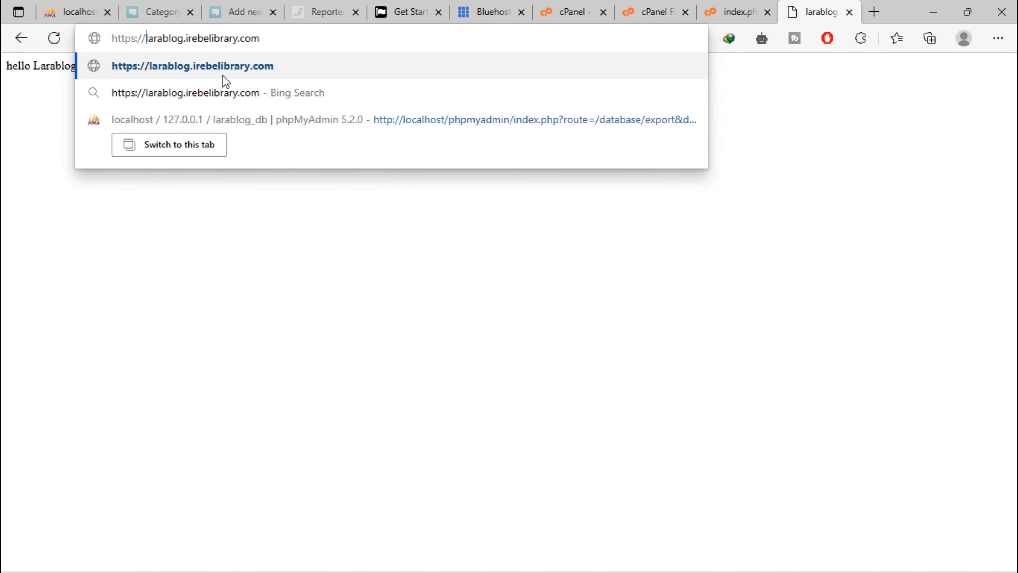
key(Return)
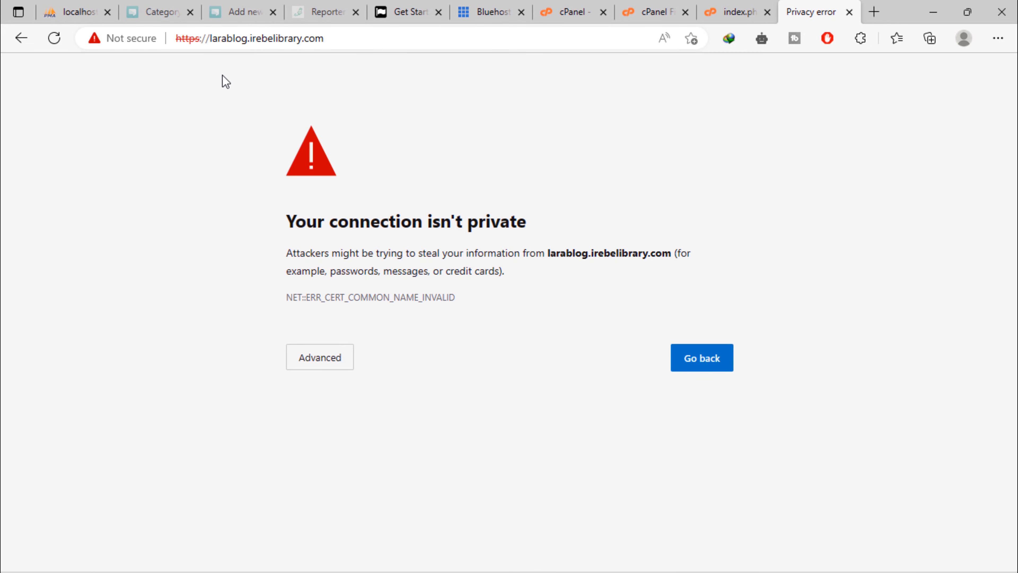
click(21, 39)
click(87, 38)
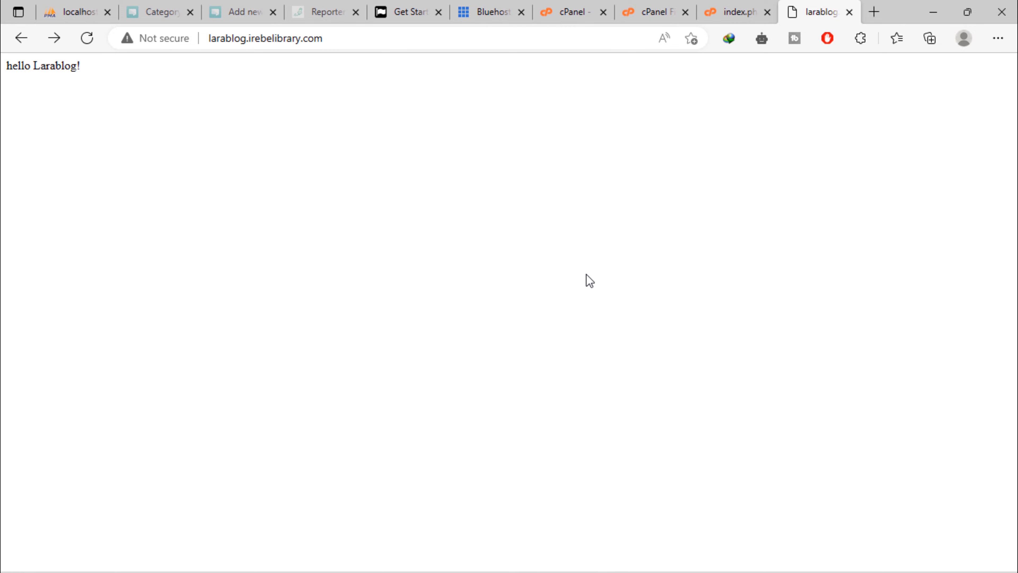
In cPanel MySQL Databases, create the database larablogdbname (hvptbpmy_larablogdbname)
click(565, 11)
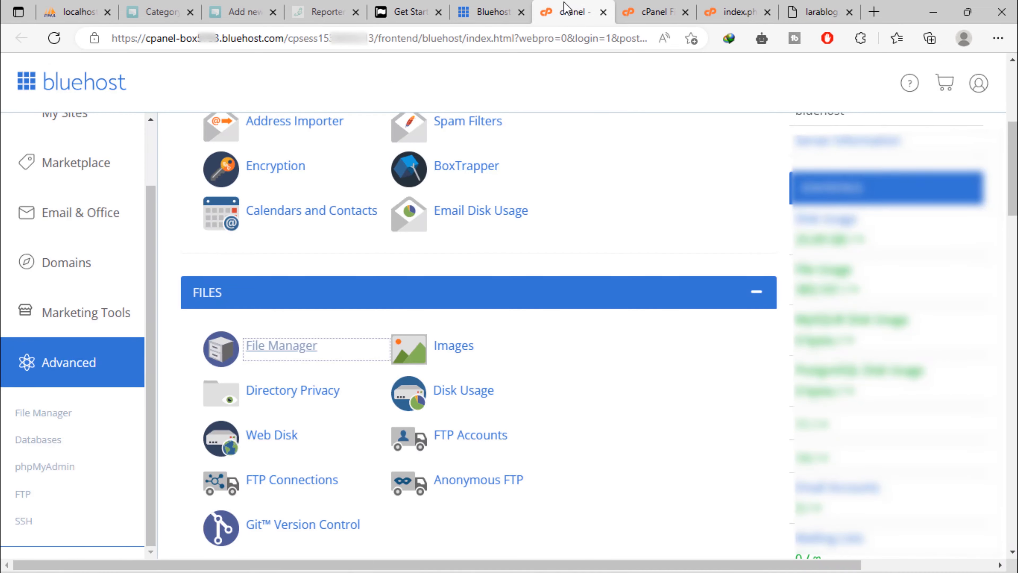
scroll(584, 435, down, 5)
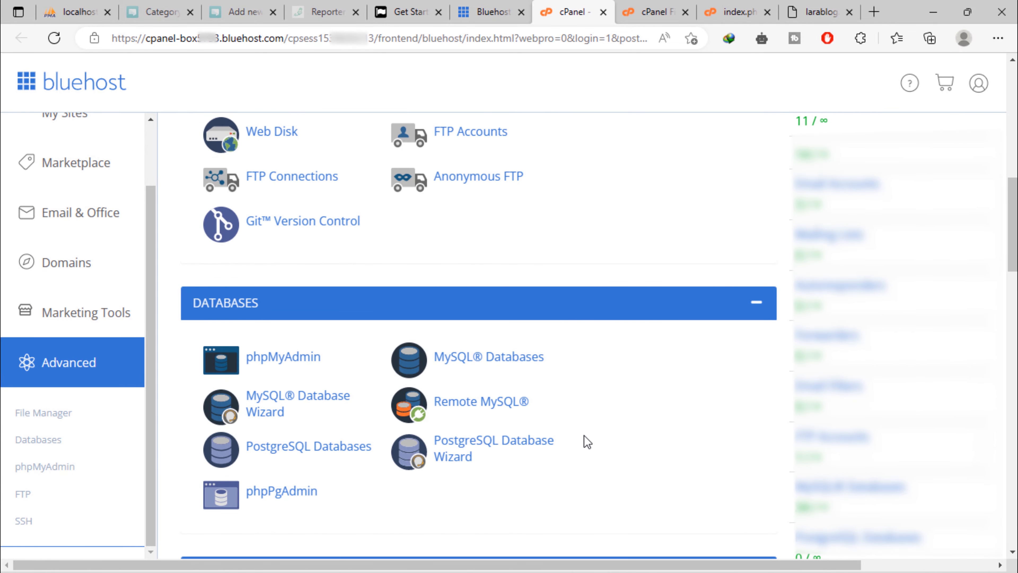
click(500, 364)
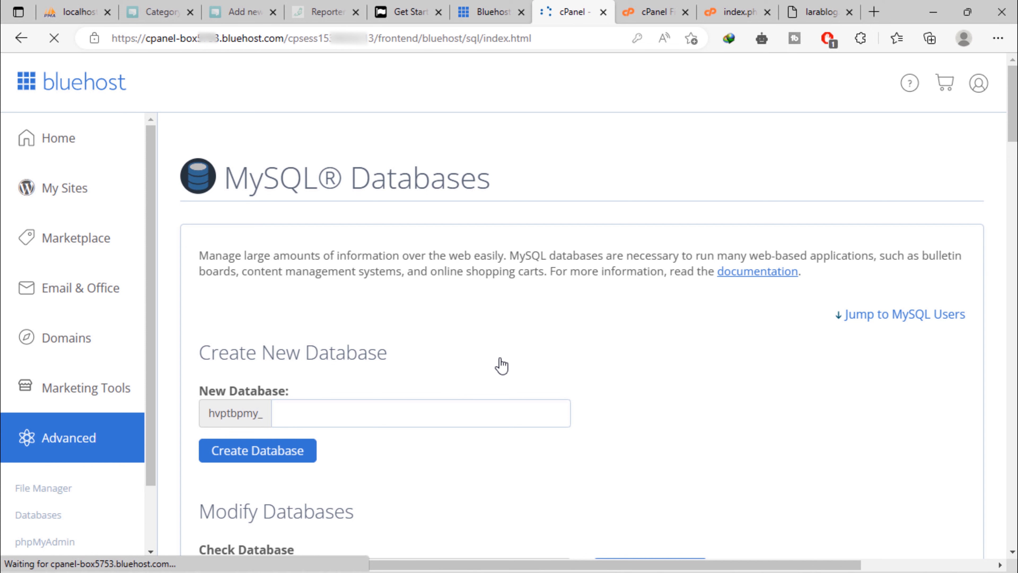
scroll(488, 388, down, 3)
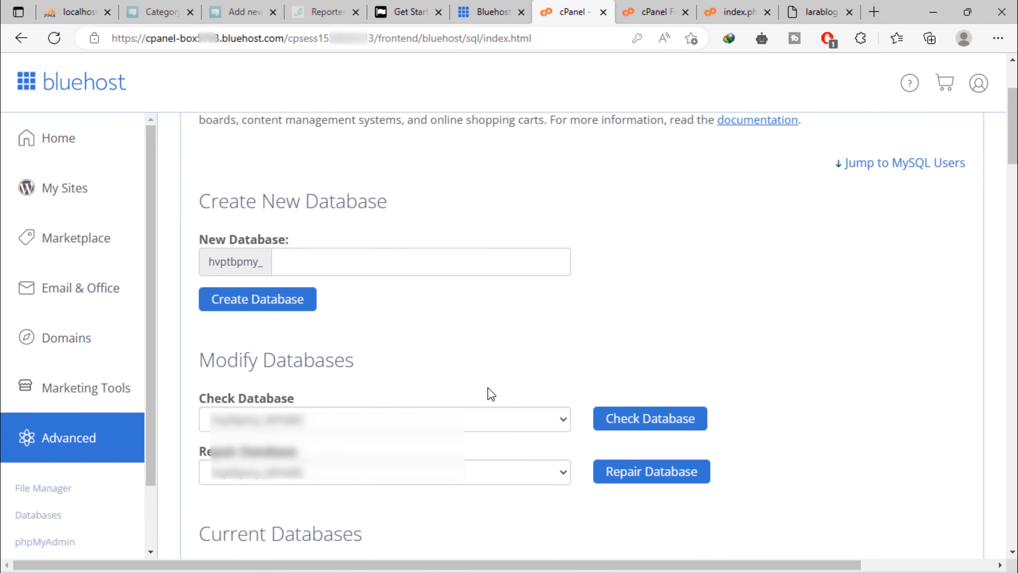
click(358, 264)
text(larablogdbname)
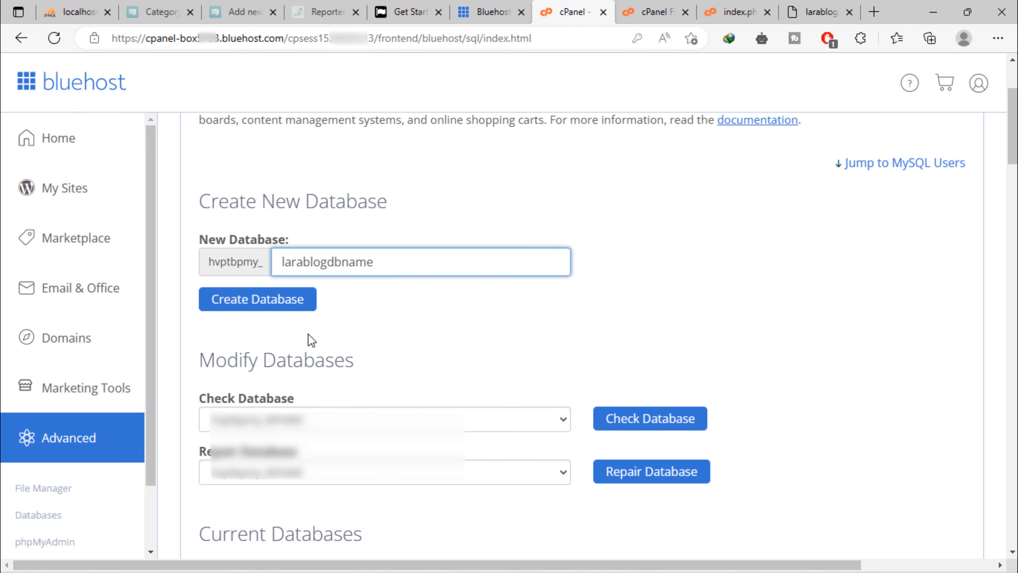
click(284, 307)
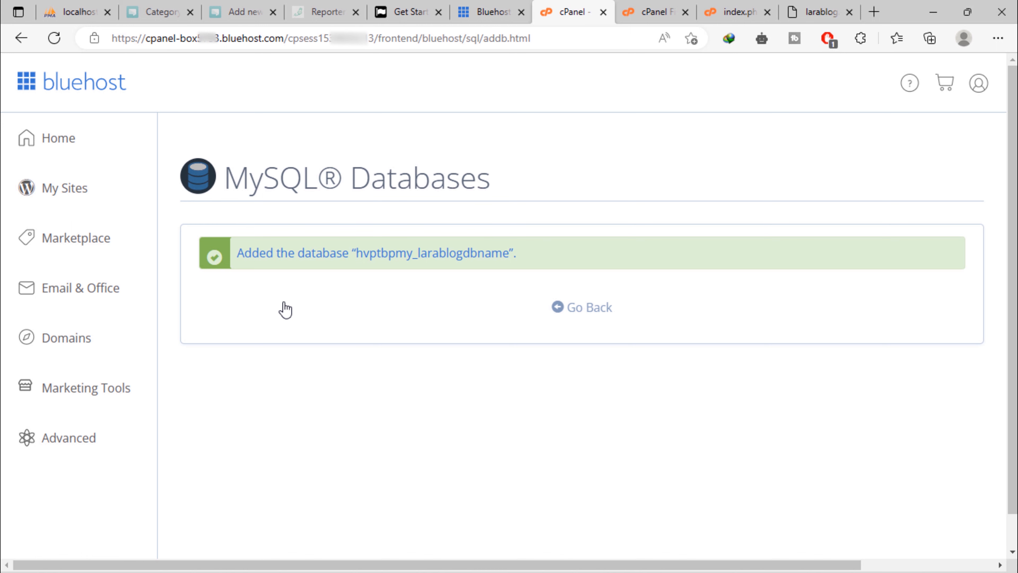
Replace the autofilled Add New User username with larablogdbuser and open the Password Generator
click(590, 309)
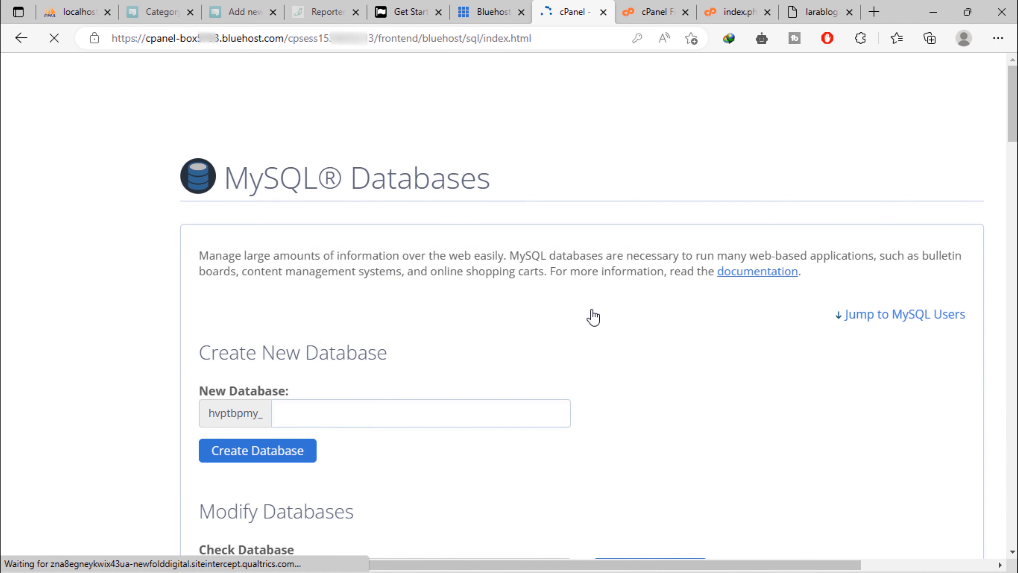
scroll(591, 319, down, 8)
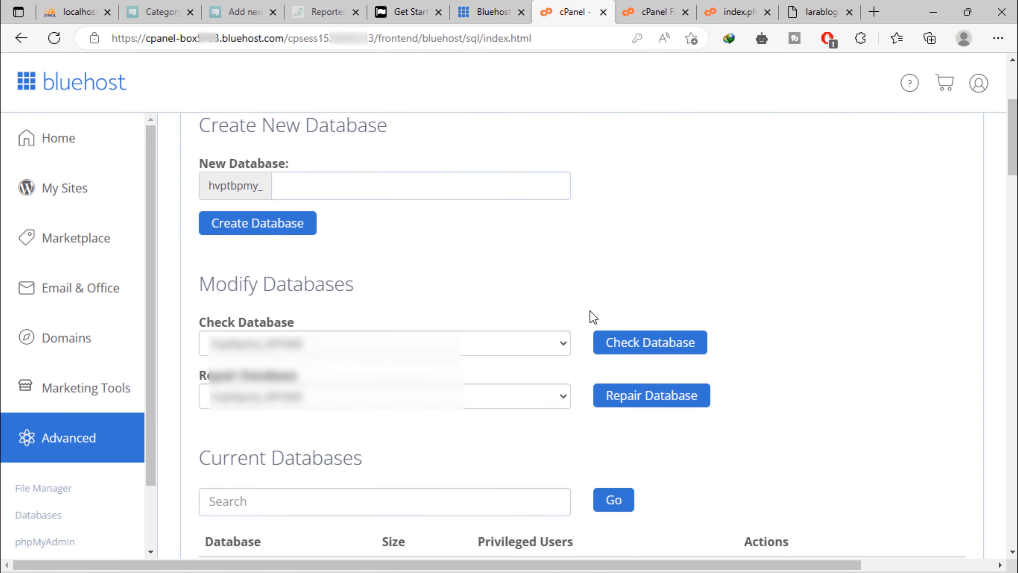
scroll(590, 311, down, 10)
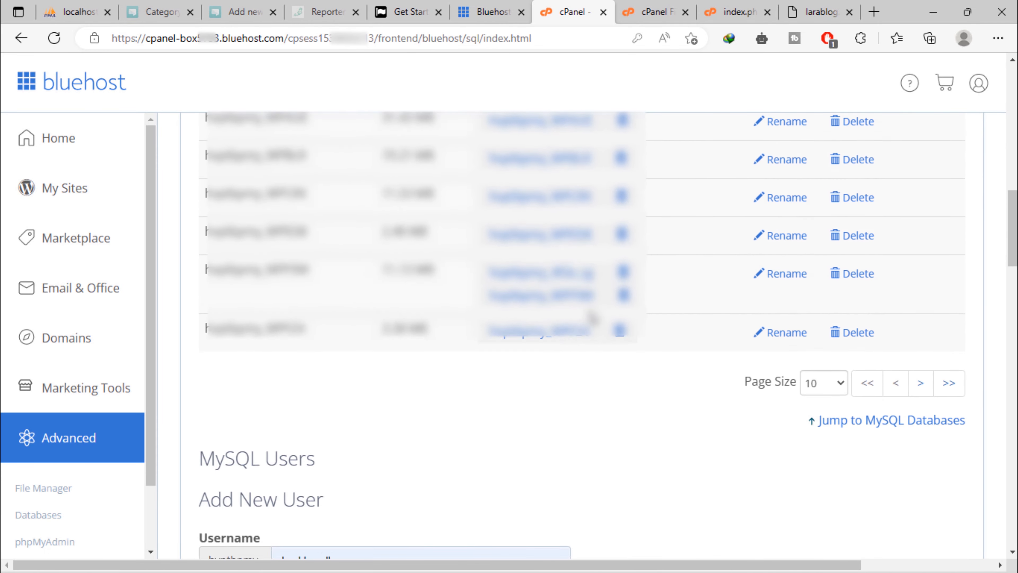
scroll(589, 310, down, 2)
scroll(589, 311, up, 2)
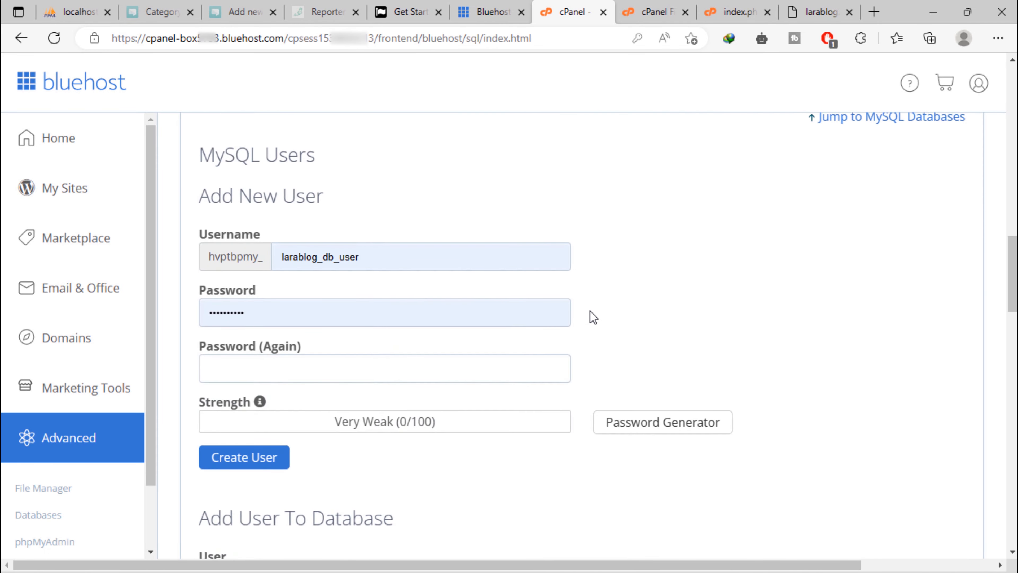
drag(372, 255, 246, 261)
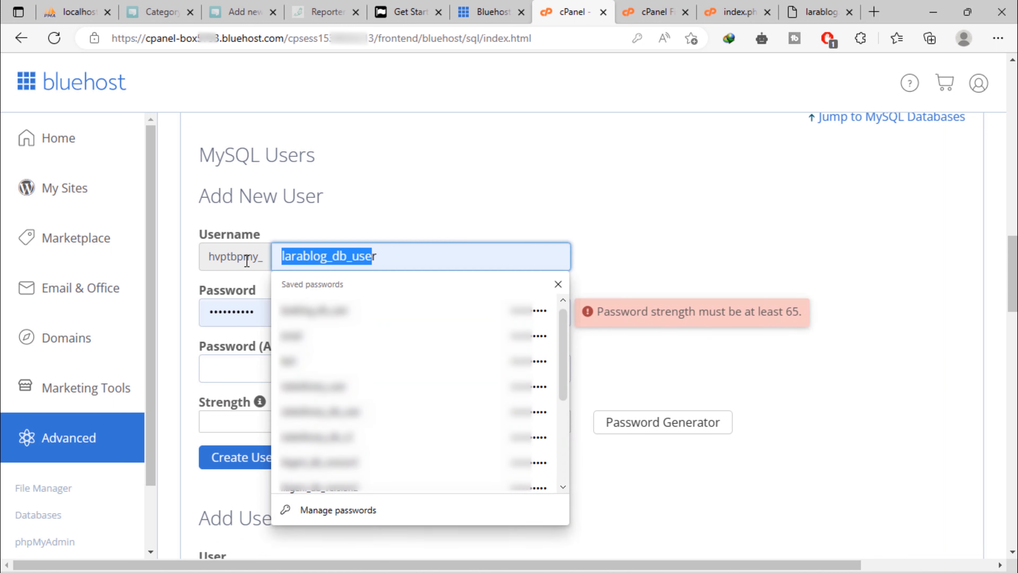
key(BackSpace)
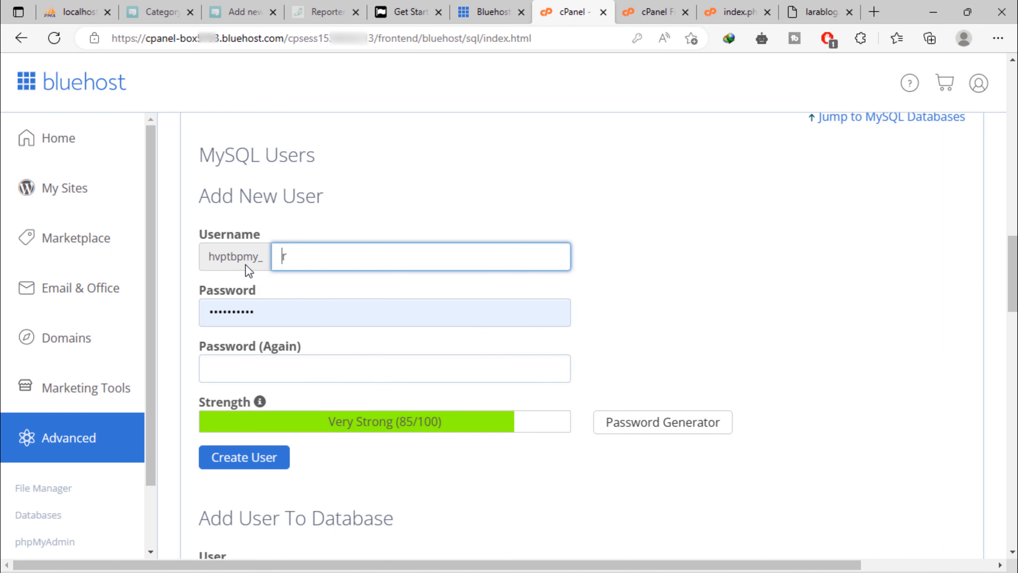
text(larablogdbuser)
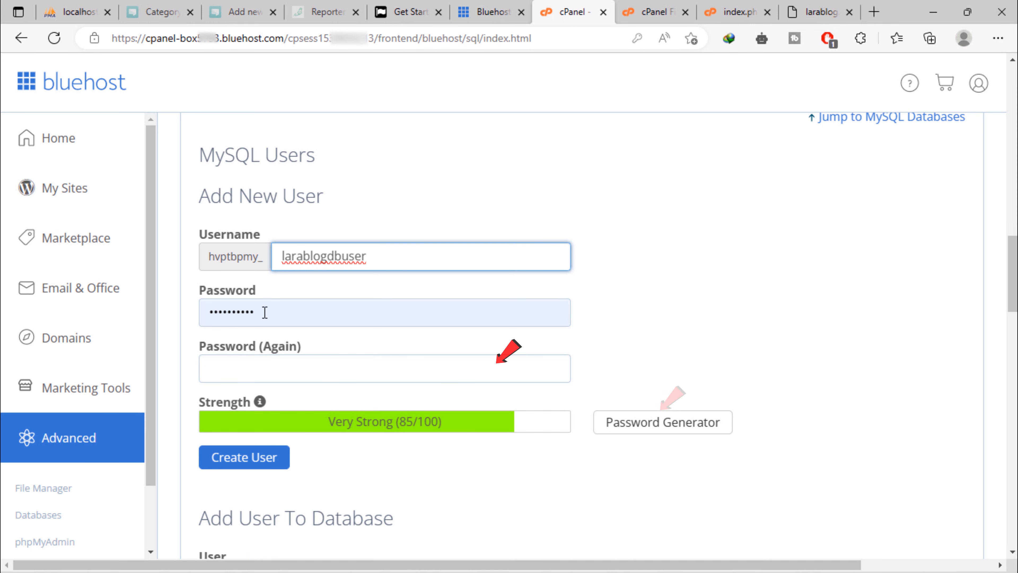
click(654, 431)
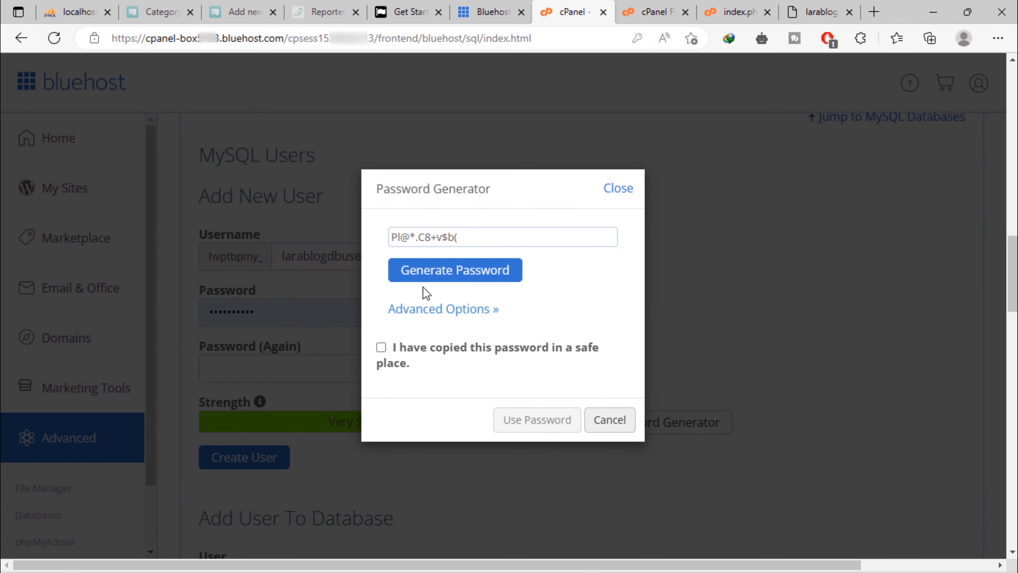
Generate a new password and paste it into Notepad under 'LARABLOG ========= DB_PASSWORD'
click(466, 278)
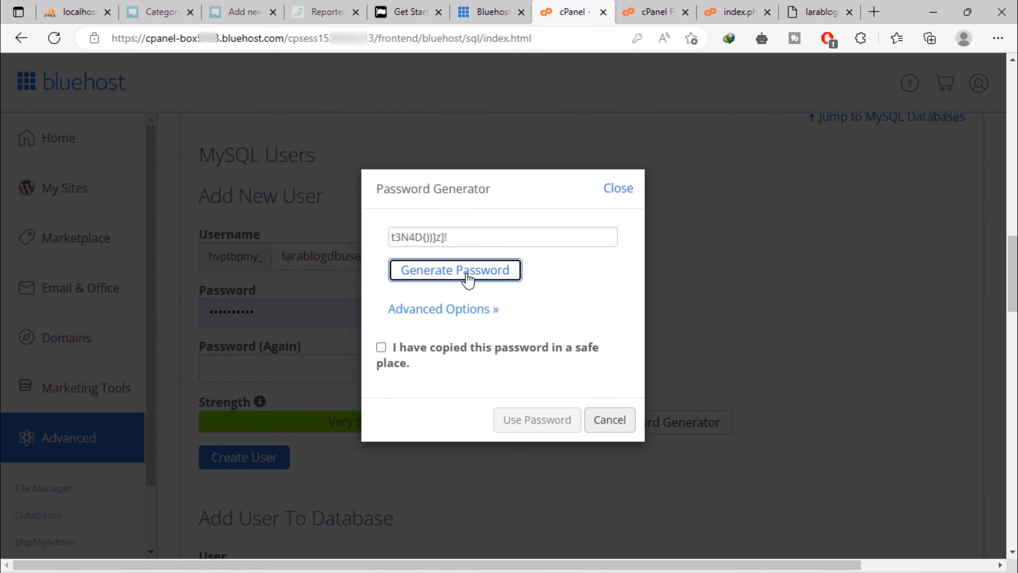
drag(466, 239, 334, 242)
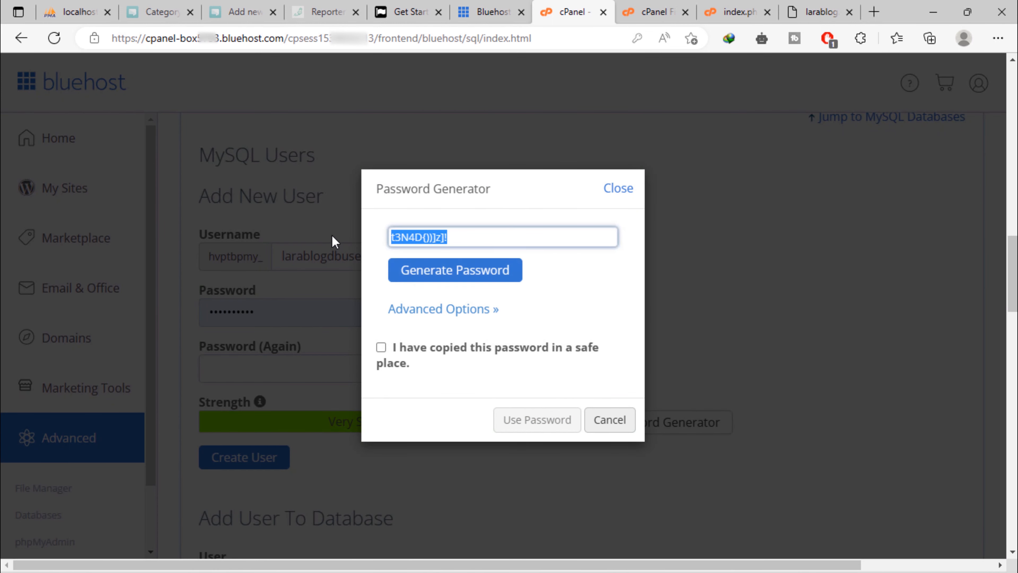
right_click(409, 234)
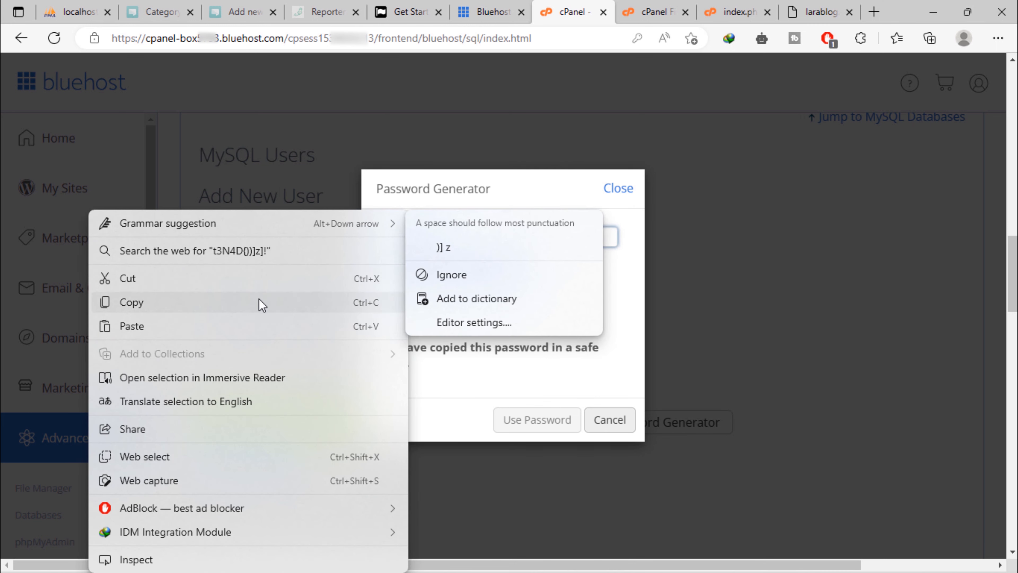
click(202, 309)
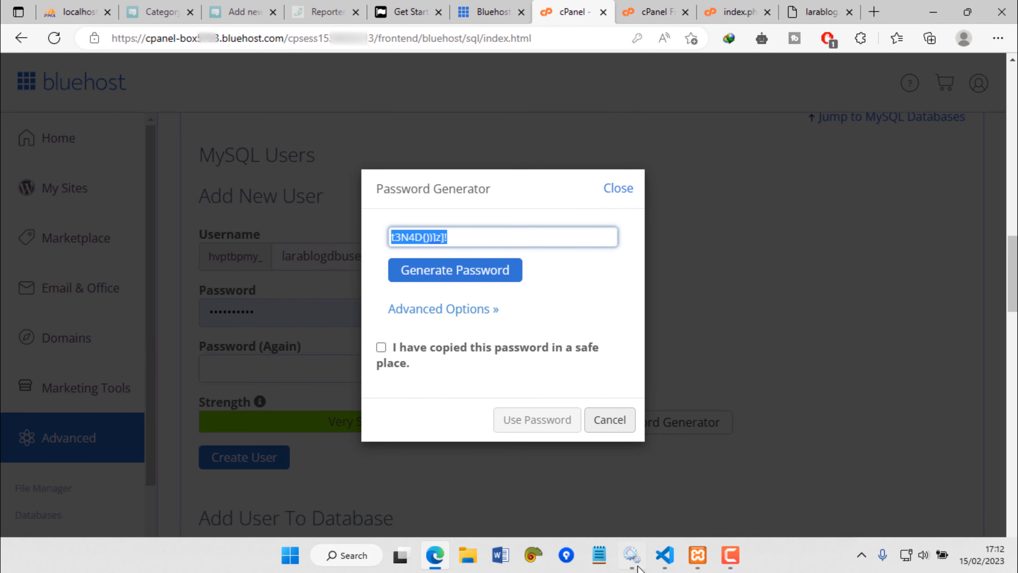
click(600, 557)
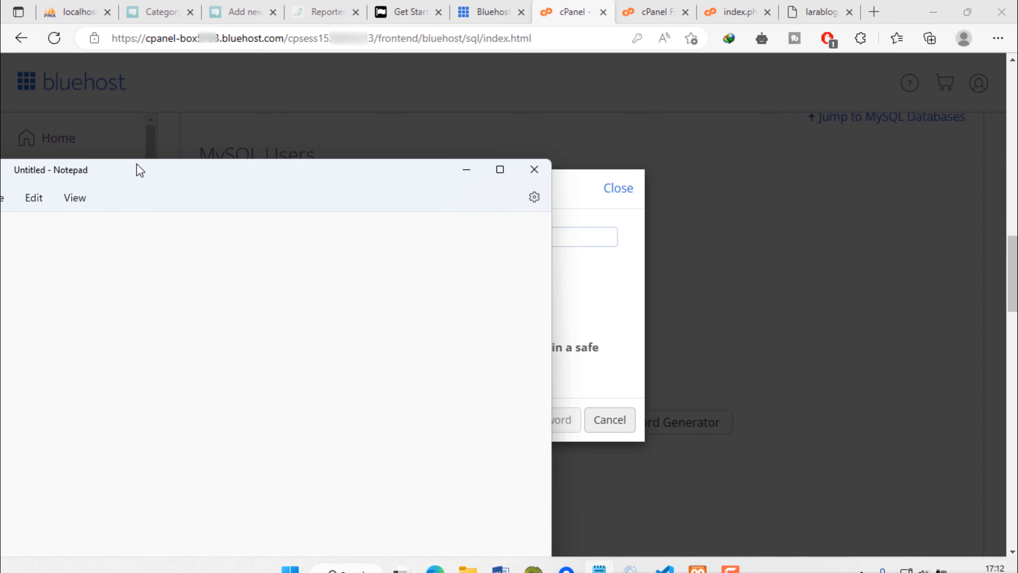
drag(163, 177, 492, 408)
text(L)
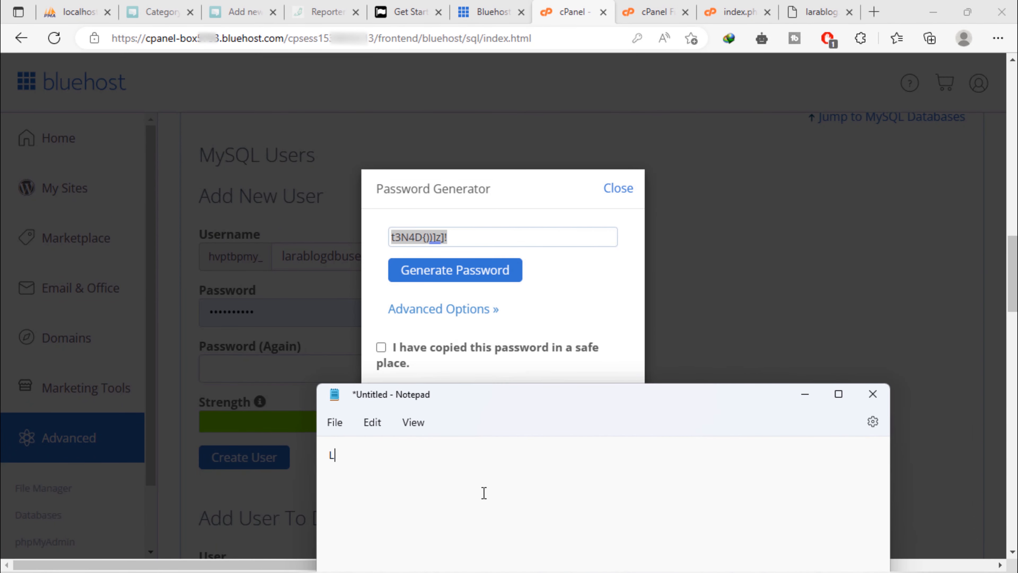
text(ARABLOG =========  )
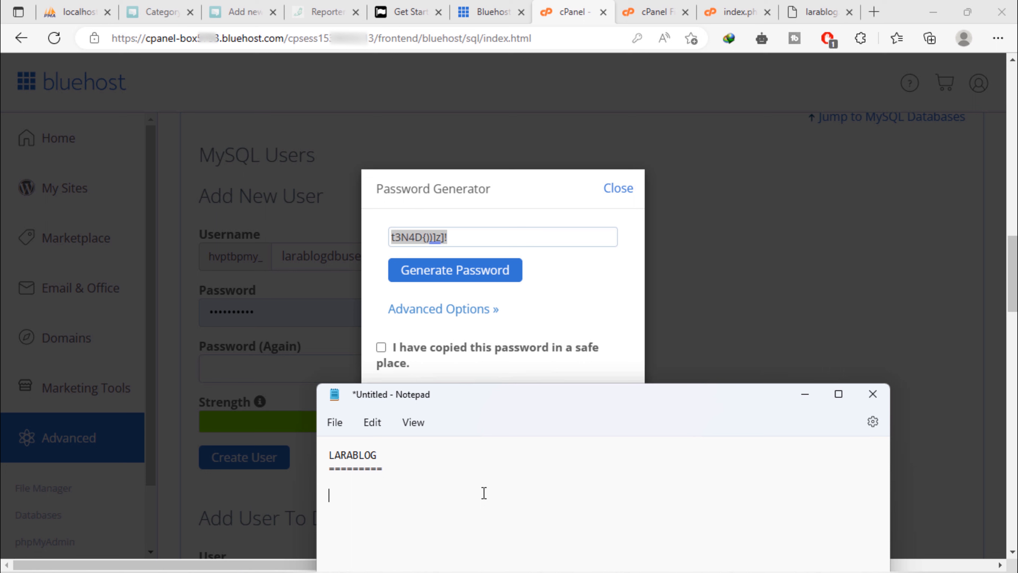
text(DB_PASSWORD:)
key(ctrl+v)
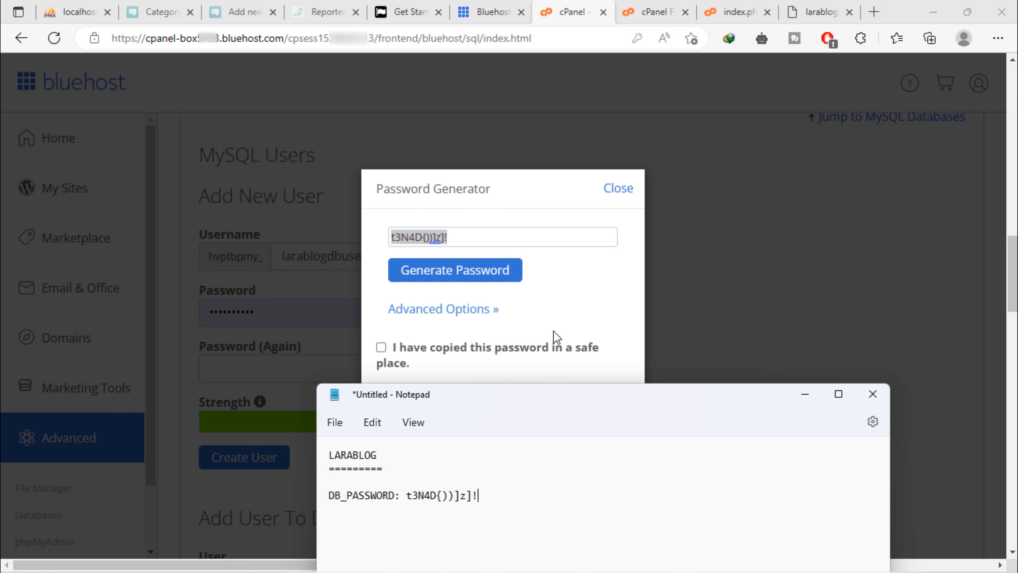
Confirm the password was copied and apply it to both new-user password fields
click(591, 312)
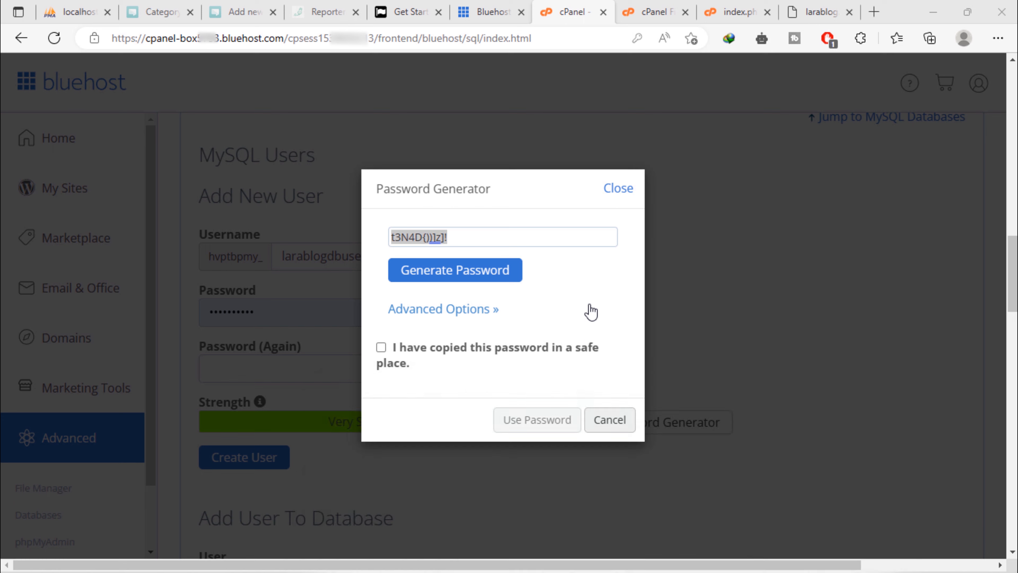
click(381, 347)
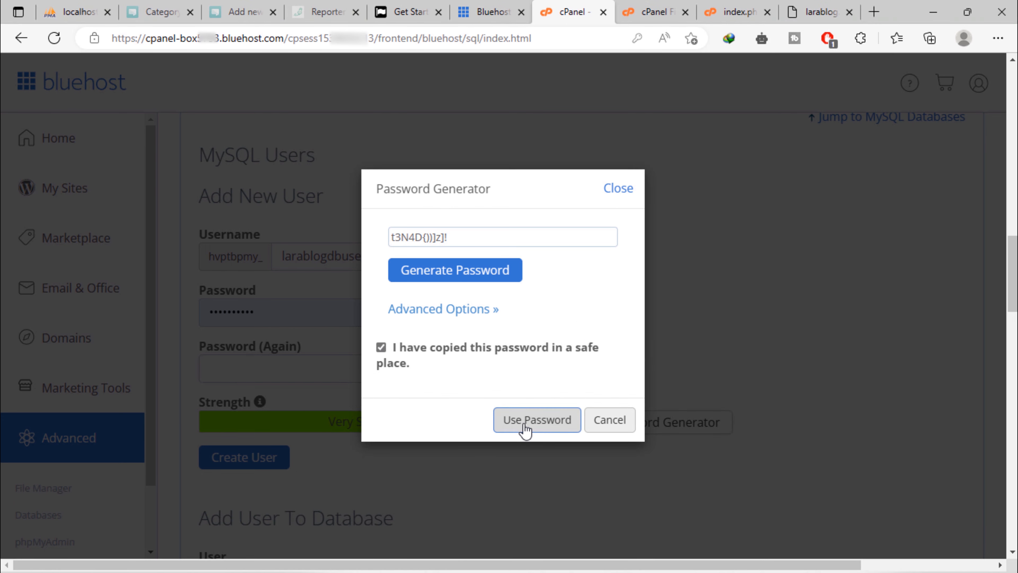
click(539, 428)
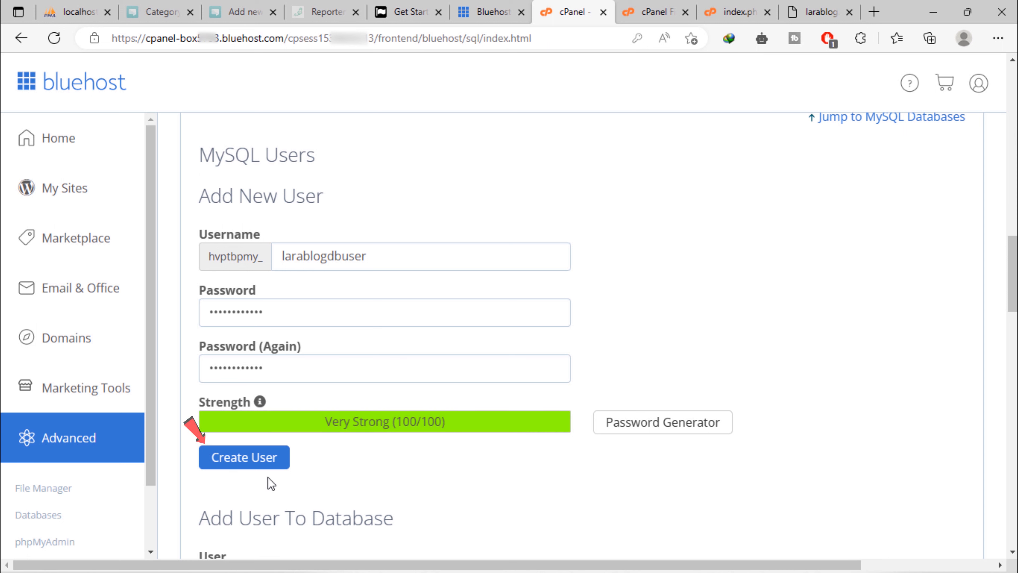
Create the MySQL user hvptbpmy_larablogdbuser and go back to MySQL Databases
click(265, 462)
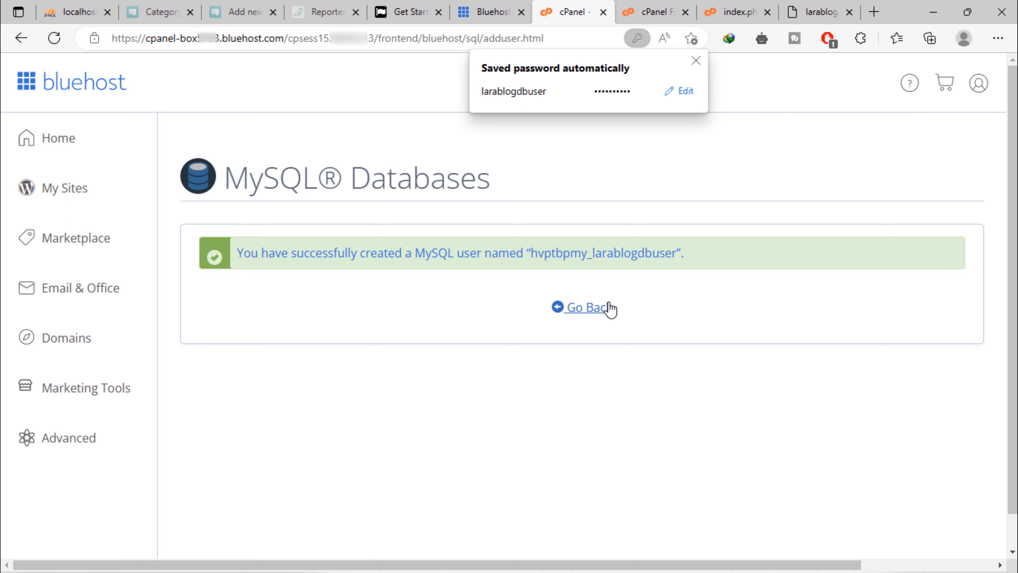
click(597, 307)
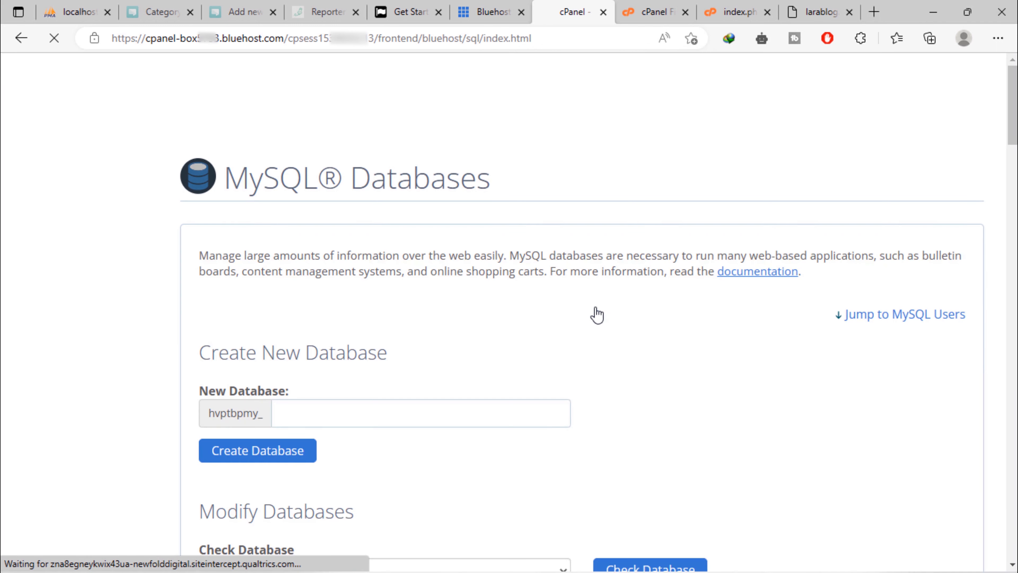
Under Add User To Database, add larablogdbuser to the larablogdbname database
scroll(597, 314, down, 7)
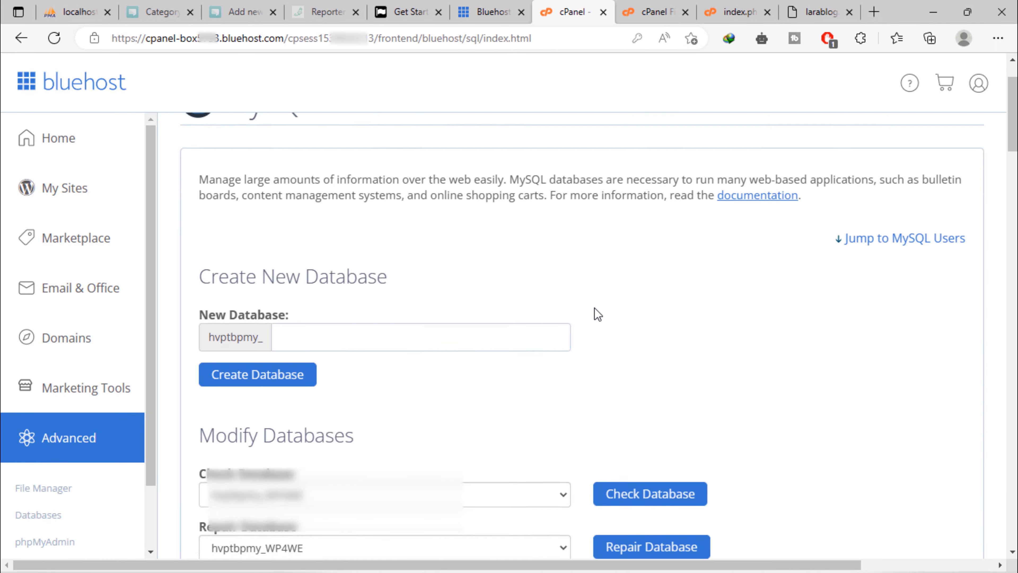
scroll(597, 315, down, 10)
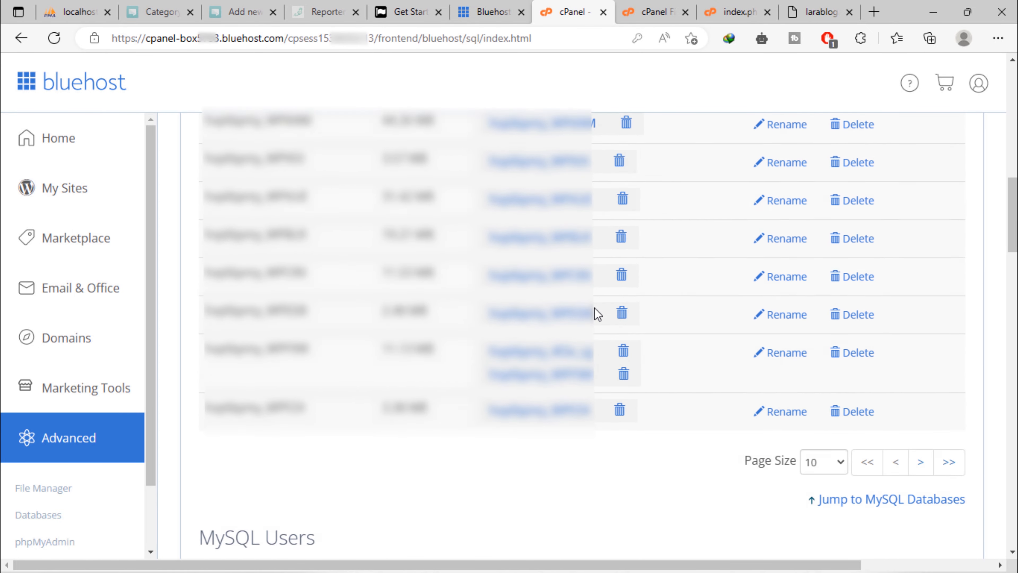
scroll(597, 315, down, 2)
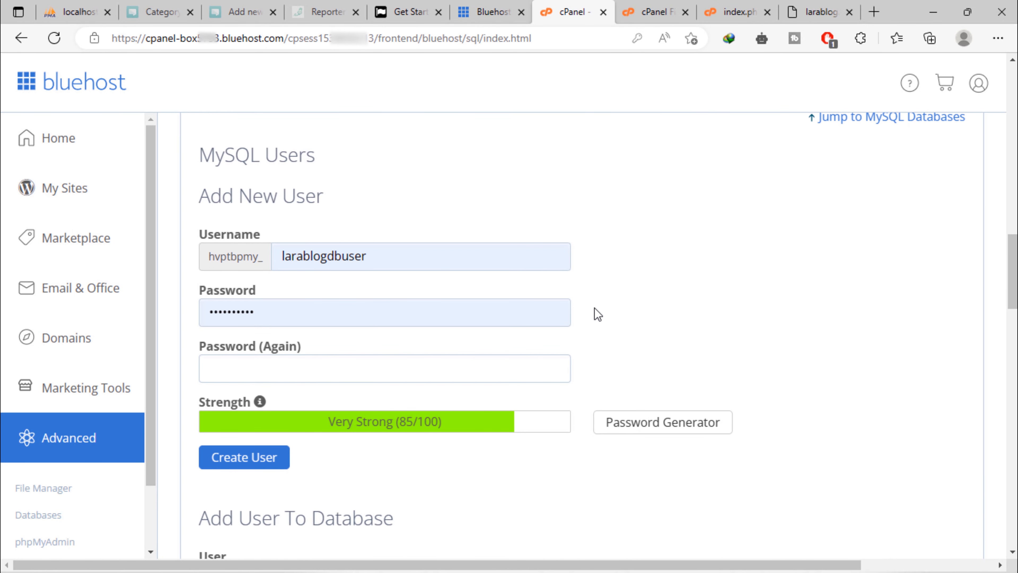
scroll(598, 314, down, 6)
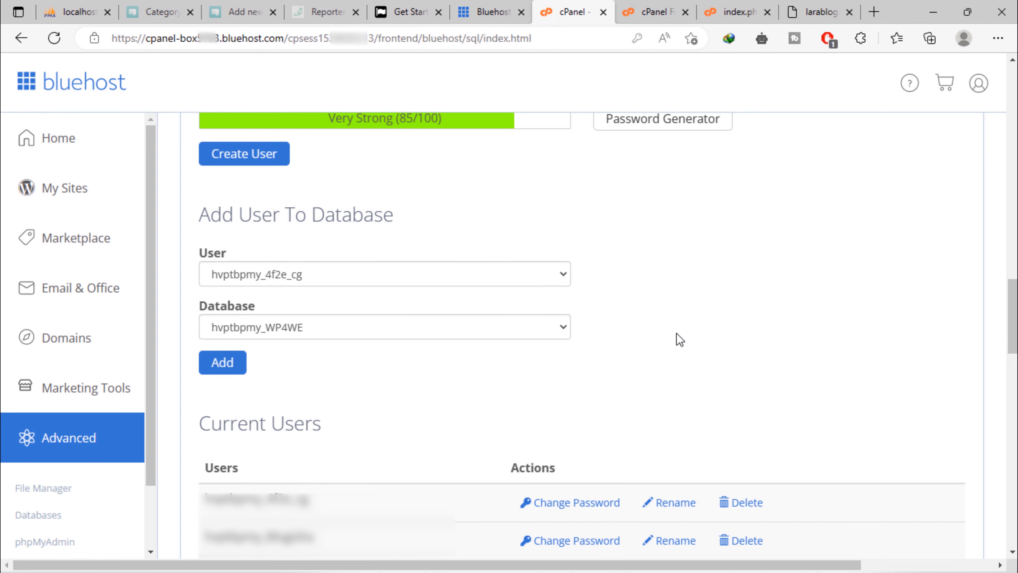
click(561, 273)
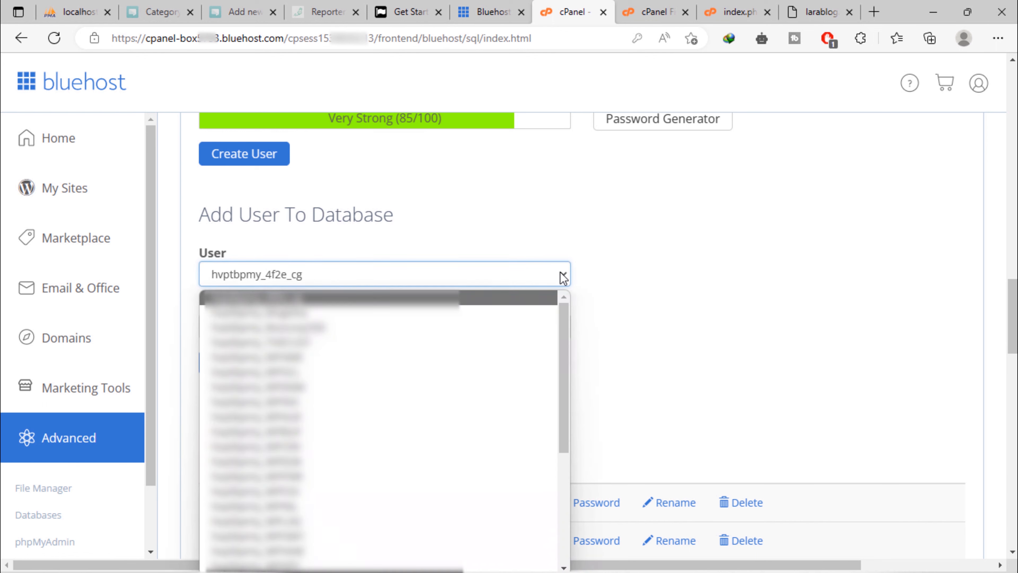
scroll(561, 353, down, 5)
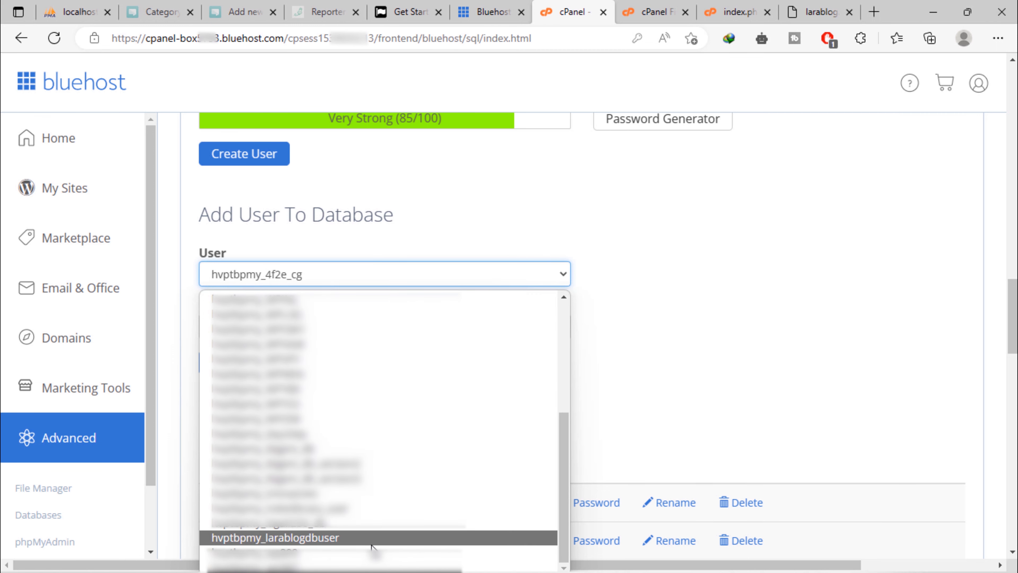
click(371, 538)
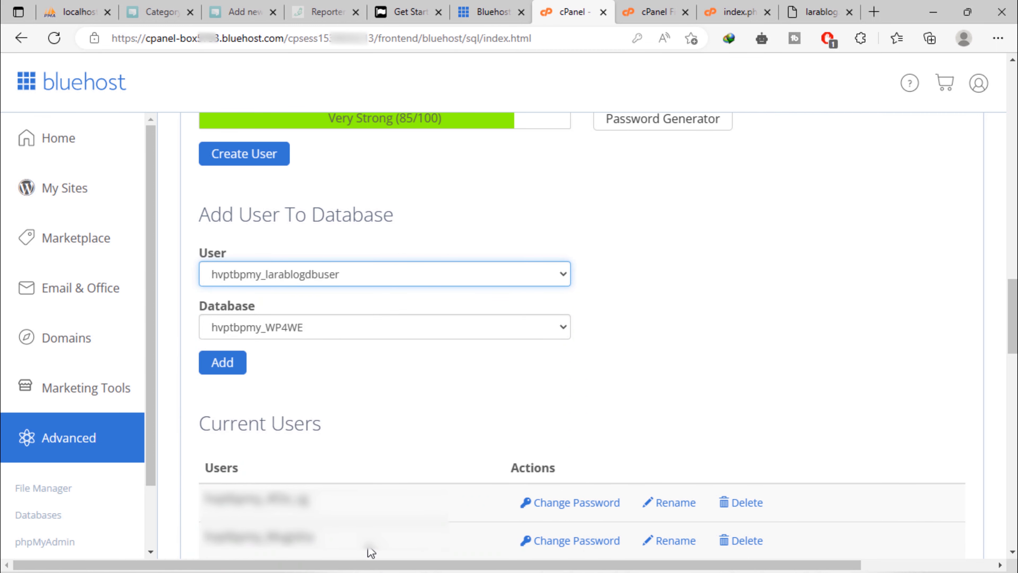
click(443, 329)
scroll(455, 295, down, 5)
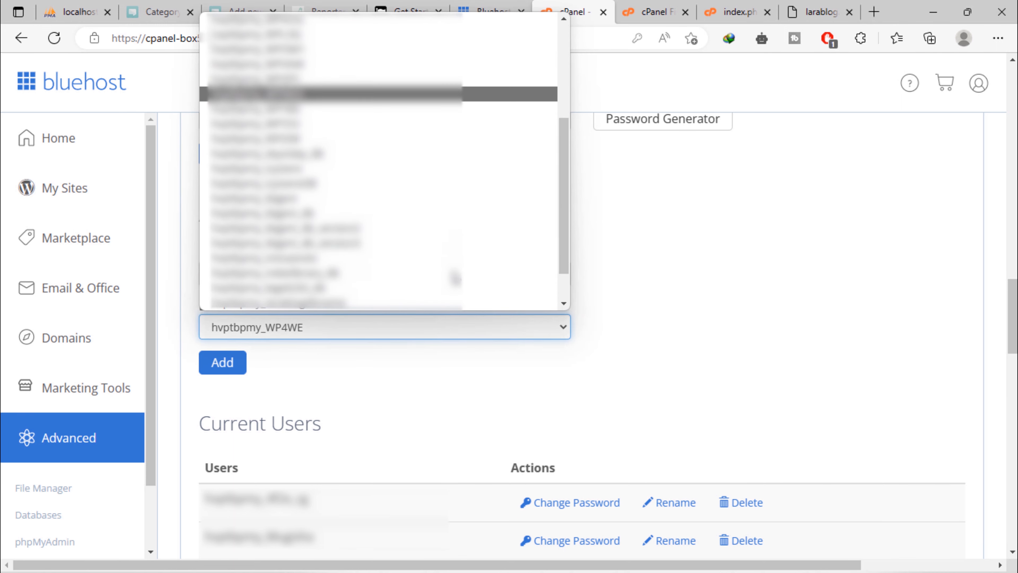
click(387, 260)
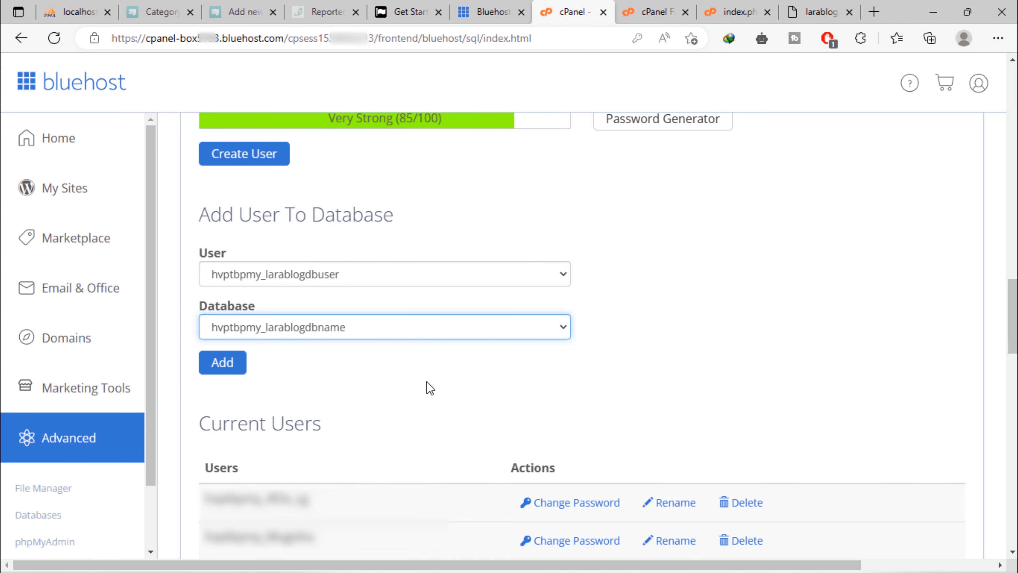
click(230, 365)
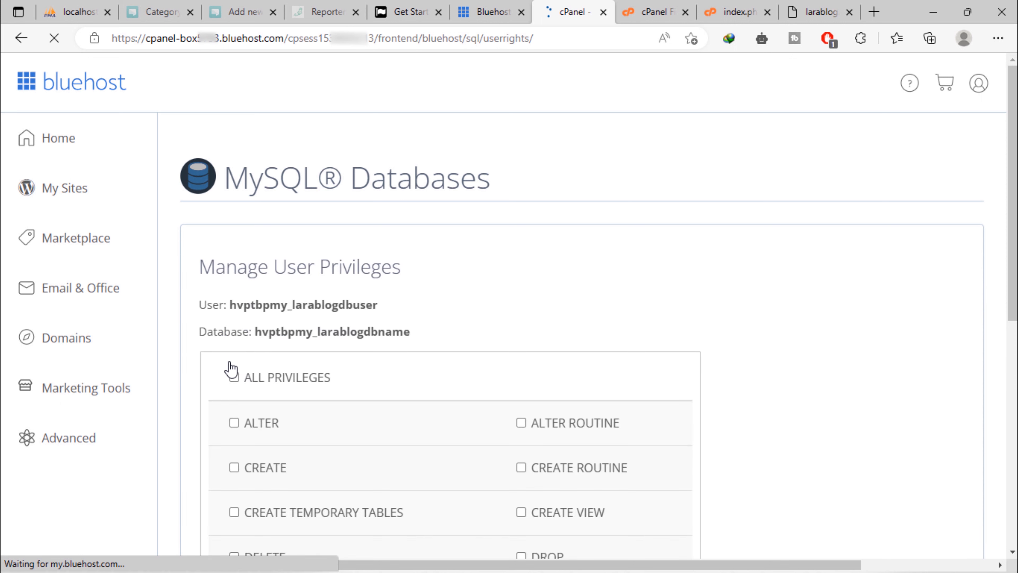
Tick ALL PRIVILEGES for hvptbpmy_larablogdbuser on hvptbpmy_larablogdbname and save the changes
scroll(906, 422, down, 2)
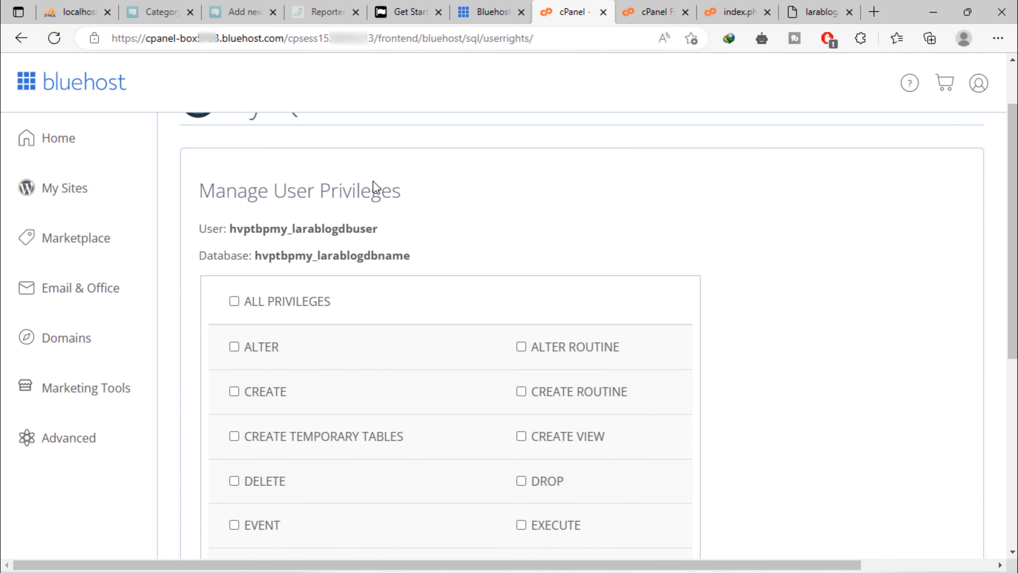
drag(238, 190, 392, 191)
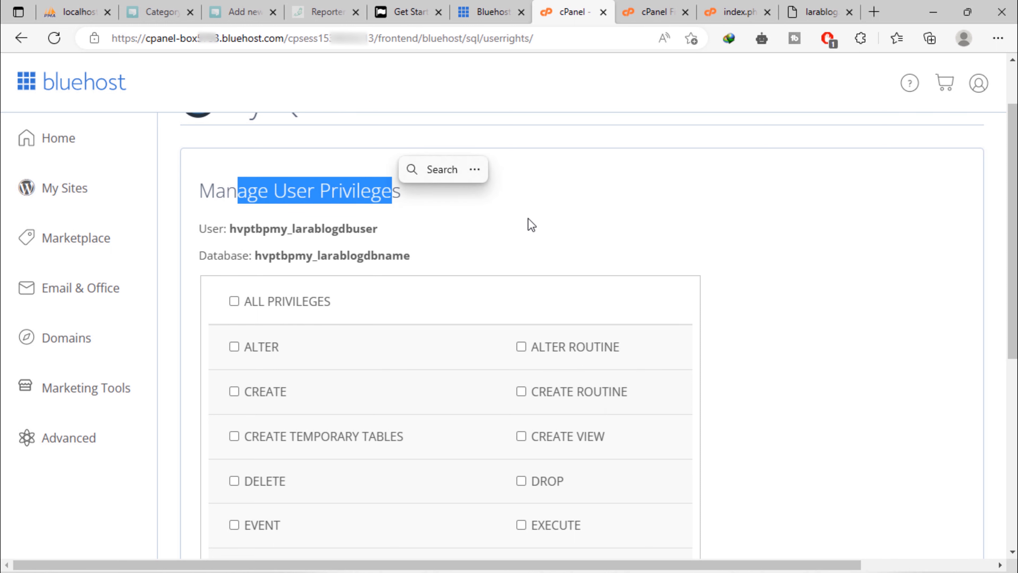
click(547, 229)
click(268, 301)
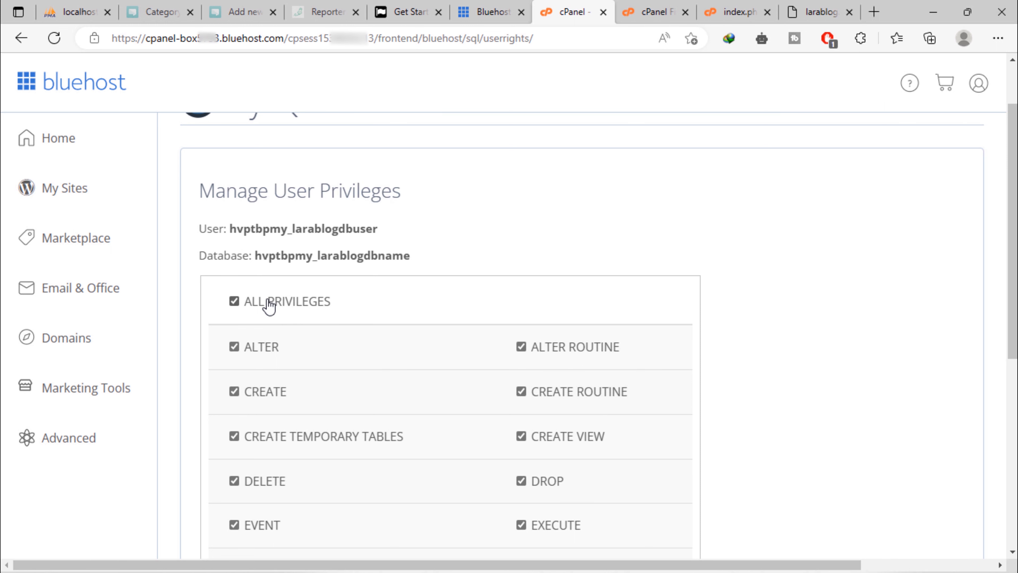
scroll(761, 387, down, 5)
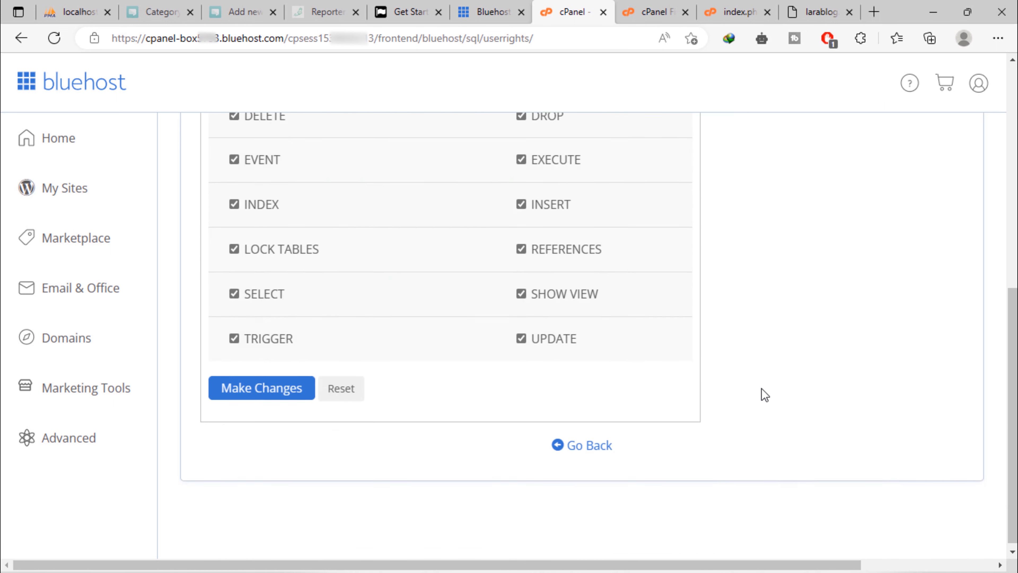
click(285, 391)
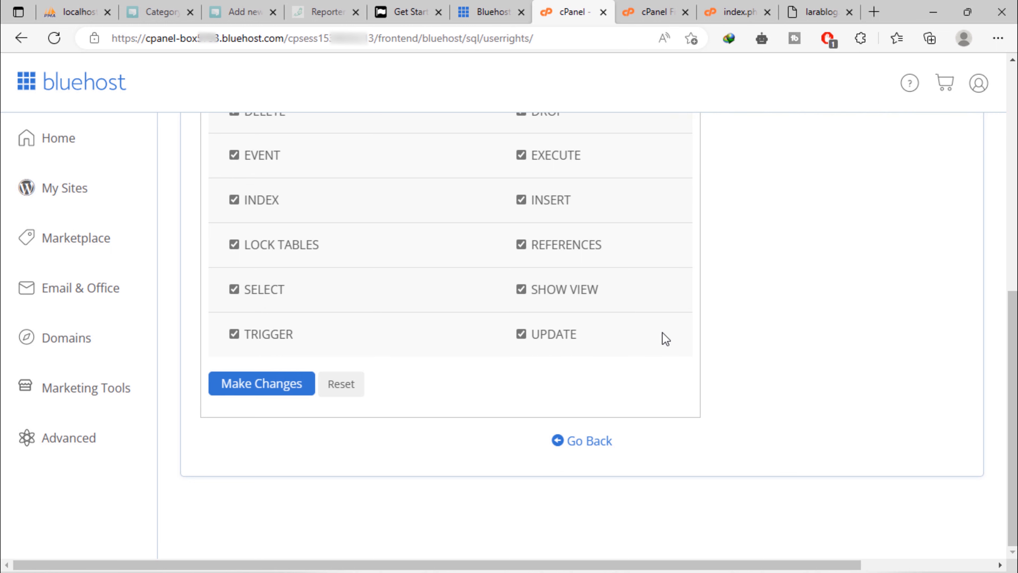
scroll(878, 338, up, 10)
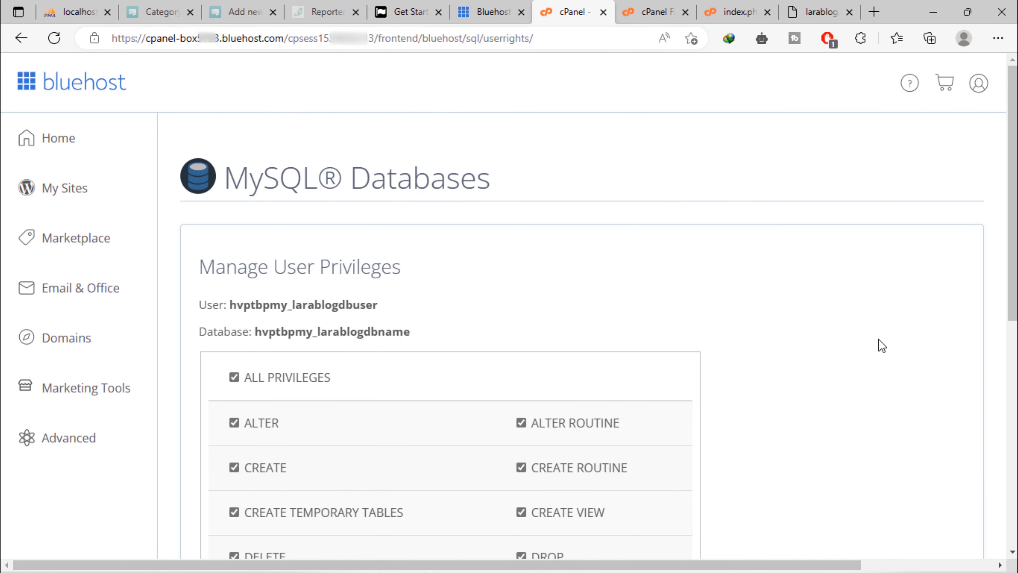
Copy the database user name into the notes as 'BD_USER:' under the LARABLOG heading
double_click(351, 304)
click(437, 278)
click(438, 303)
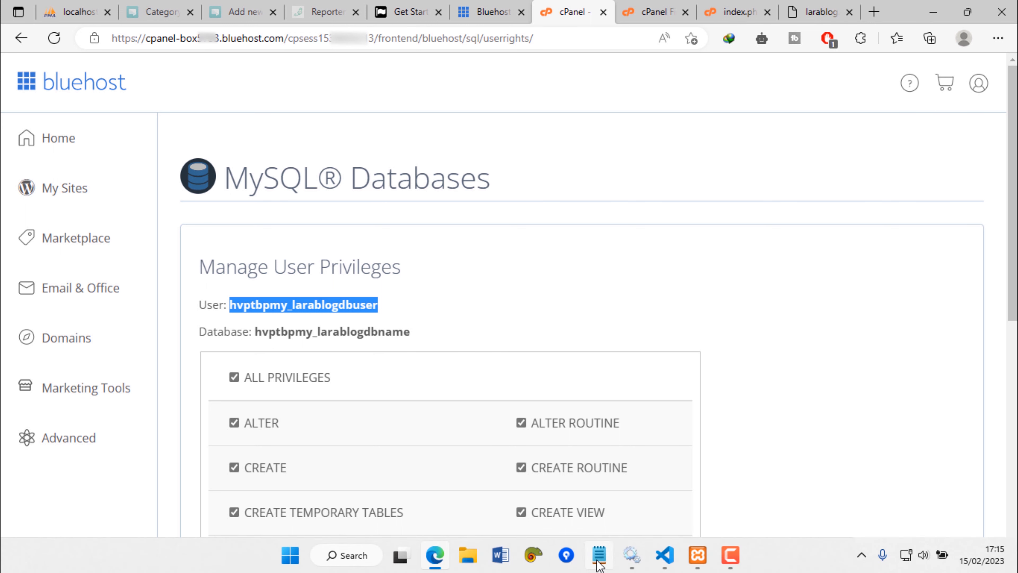
click(599, 554)
click(342, 482)
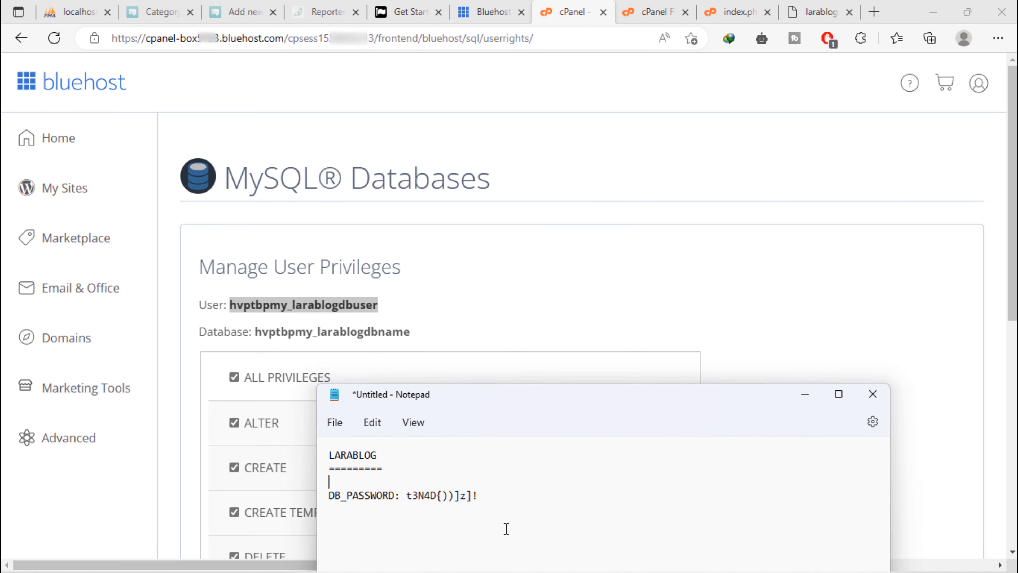
text(BD_USER:)
key(ctrl+v)
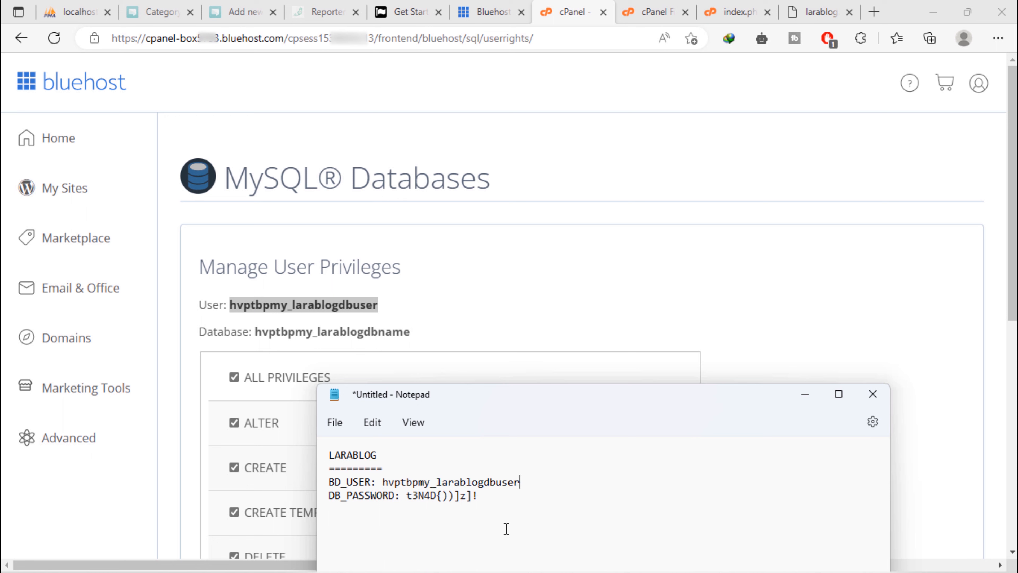
Copy the database name into the notes on a new 'DB_NAME:' line
double_click(367, 333)
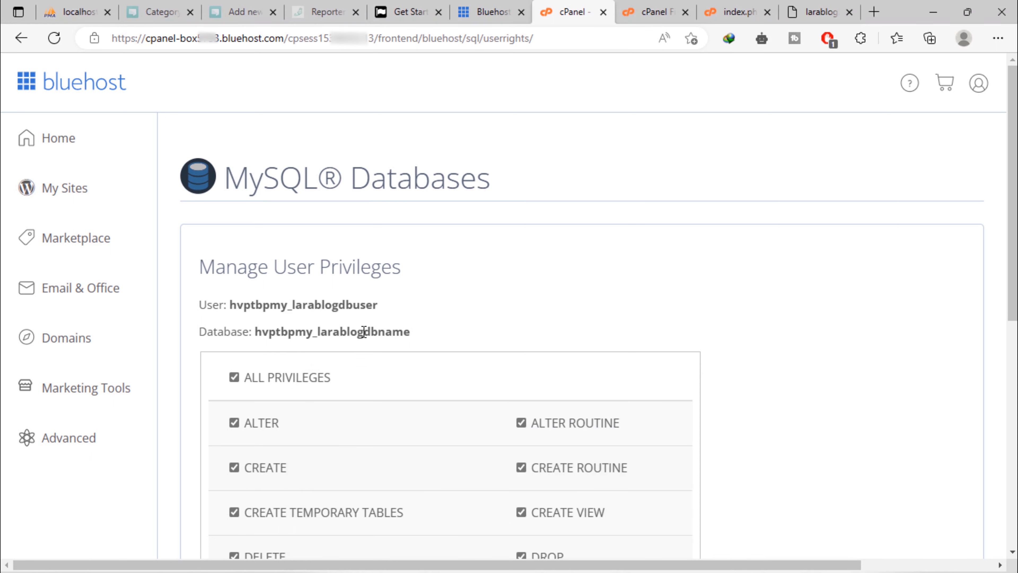
click(450, 306)
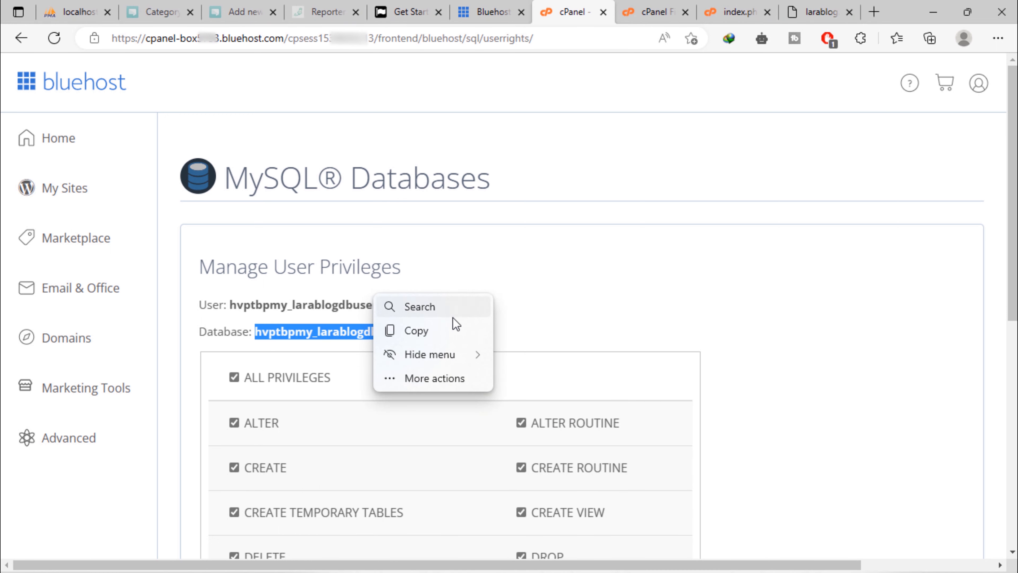
click(436, 338)
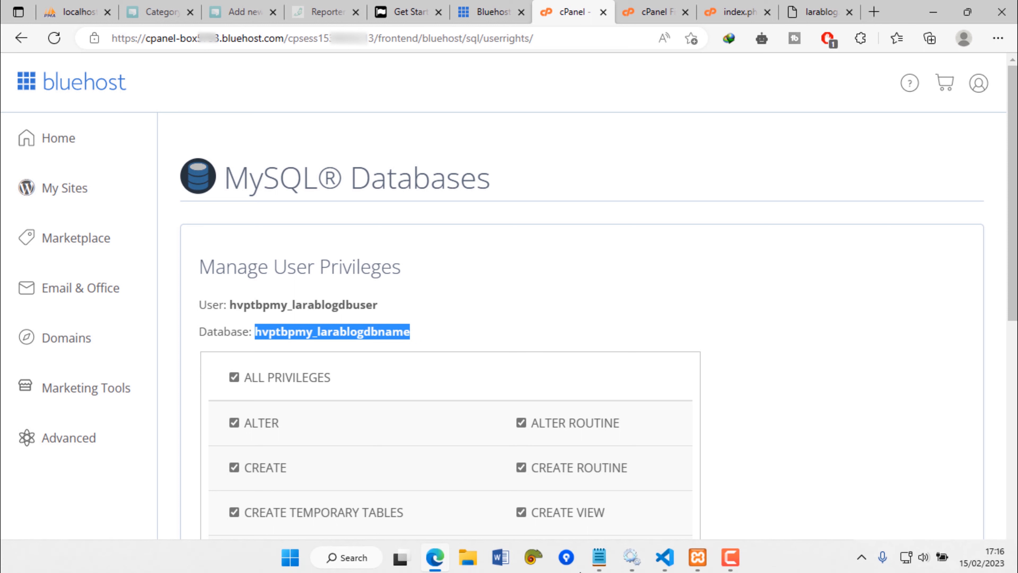
click(593, 566)
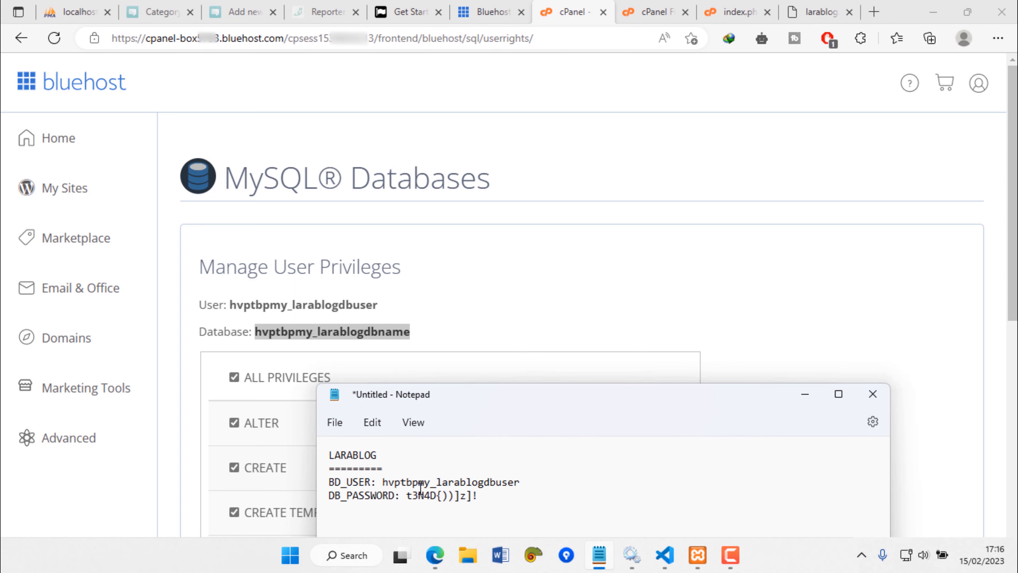
key(Return)
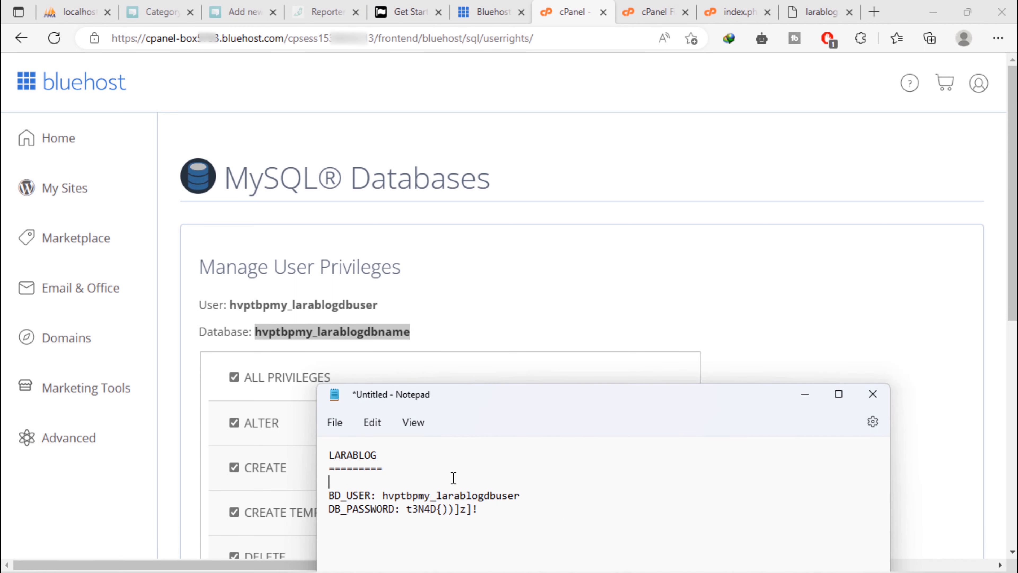
text(DB_NAME:)
key(ctrl+v)
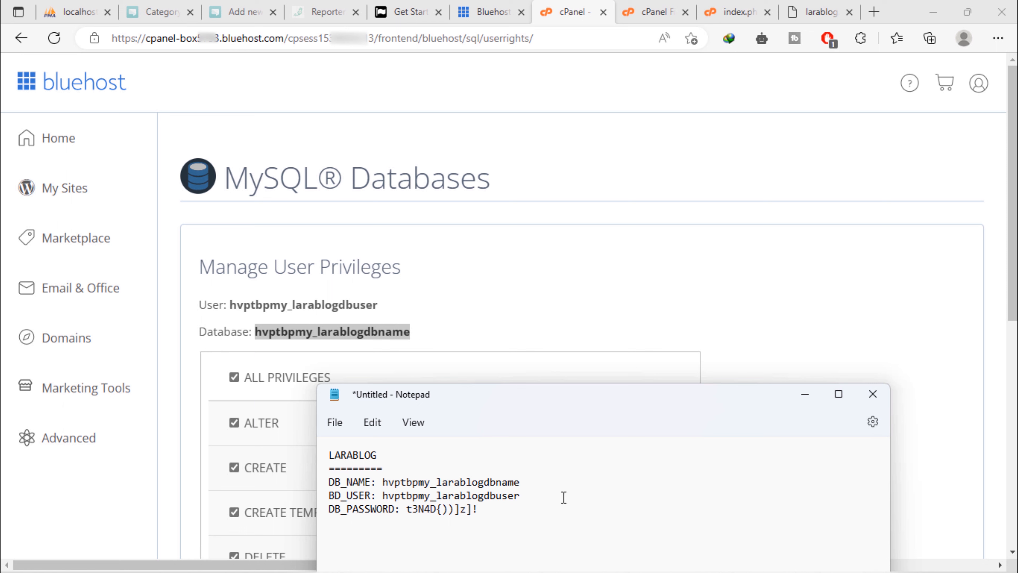
Save ALL PRIVILEGES for hvptbpmy_larablogdbuser again, then go back to the MySQL Databases page
click(991, 380)
scroll(990, 379, down, 7)
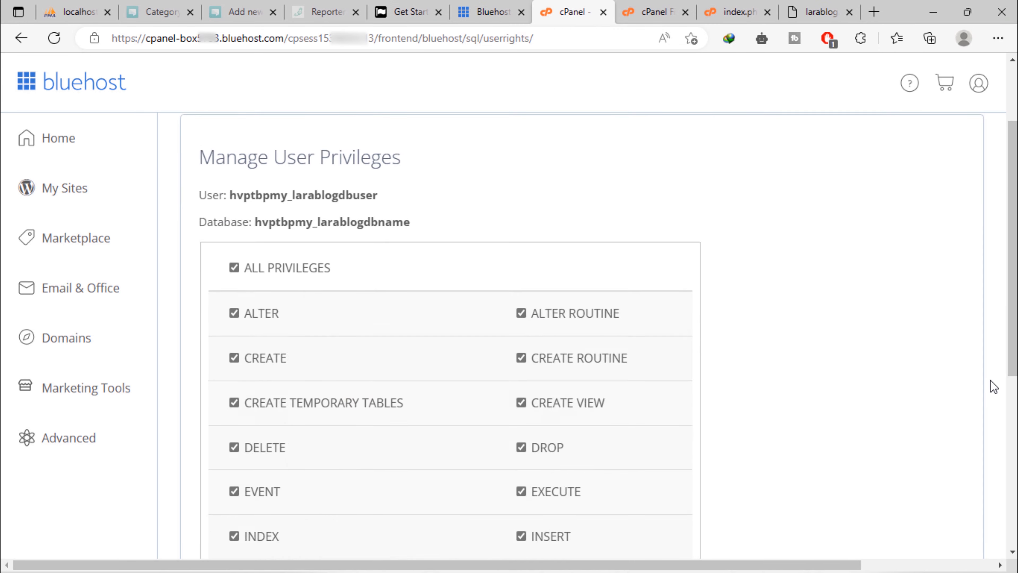
scroll(990, 380, down, 2)
click(266, 387)
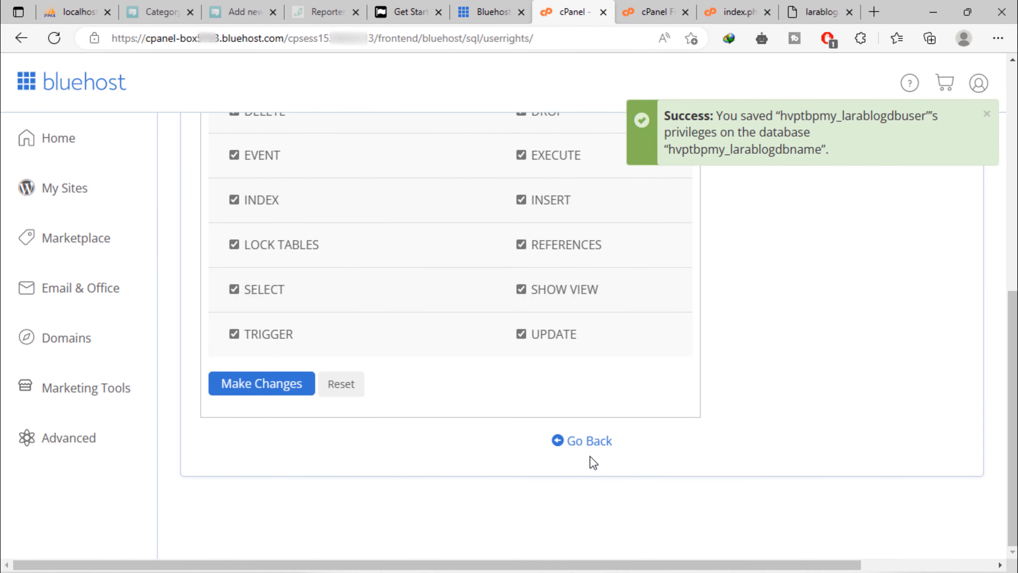
click(593, 441)
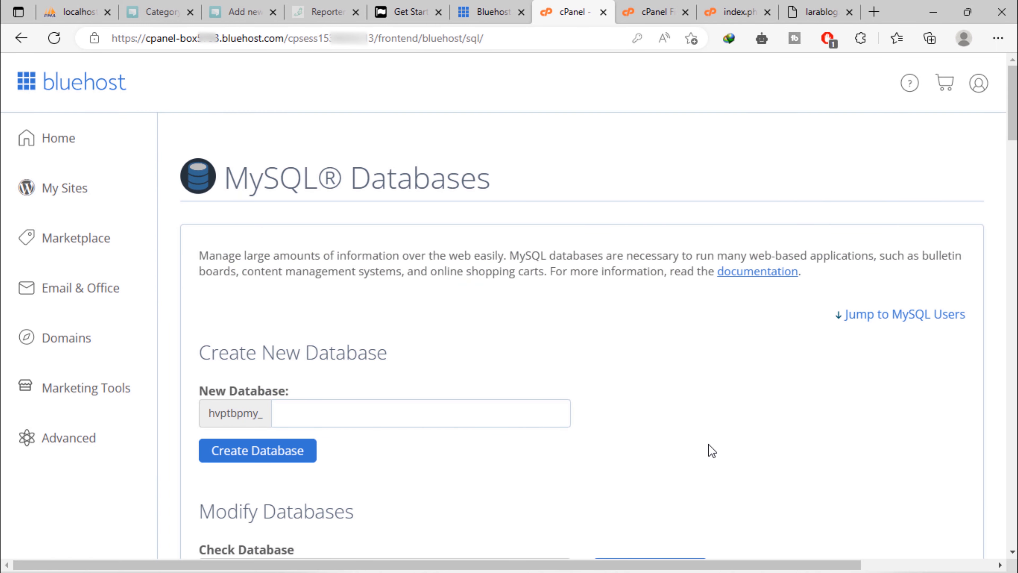
scroll(712, 450, down, 15)
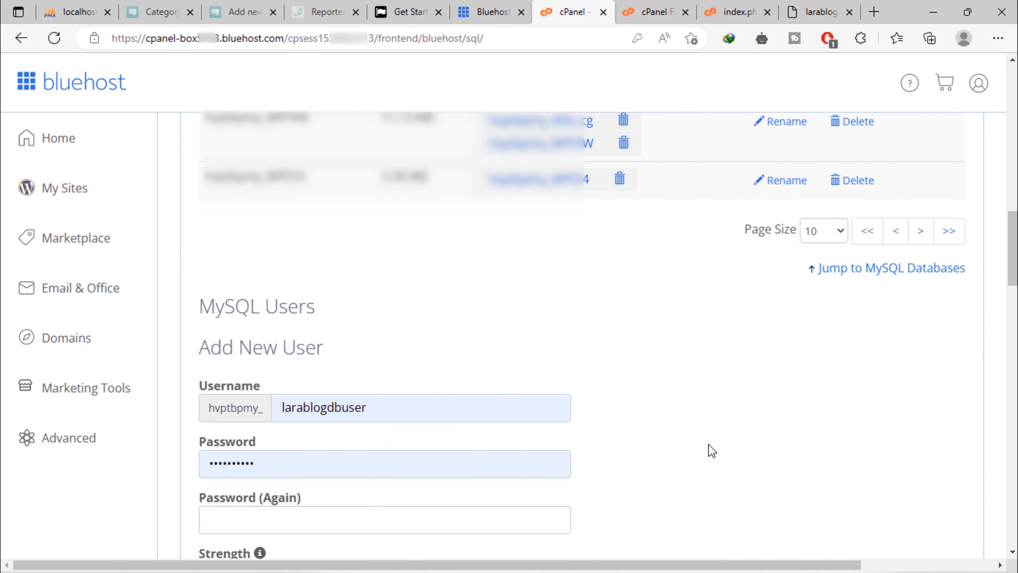
scroll(711, 451, up, 10)
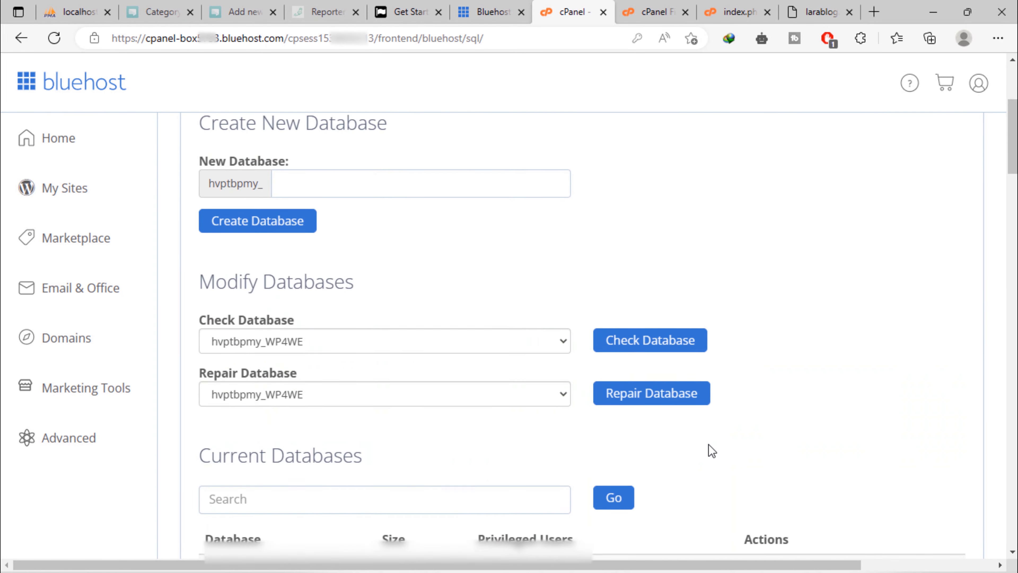
scroll(711, 451, up, 5)
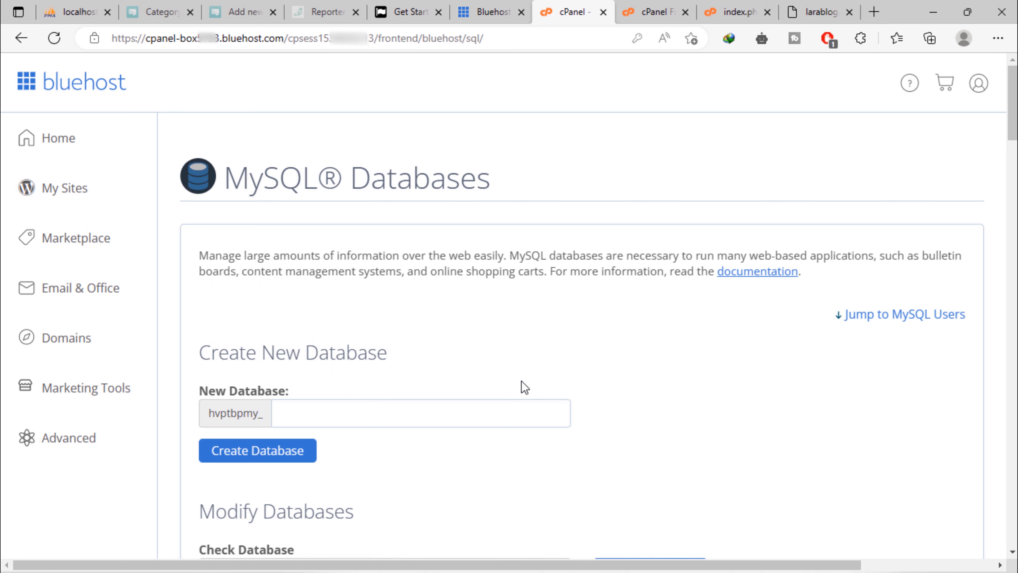
Open phpMyAdmin from cPanel's Databases section in a new browser tab and switch to it
click(46, 439)
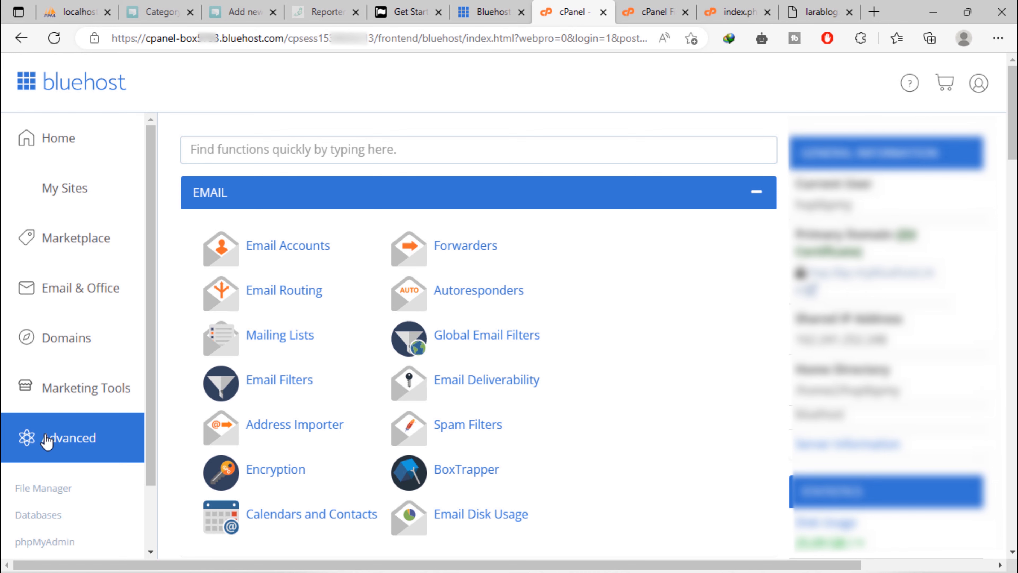
scroll(486, 431, down, 10)
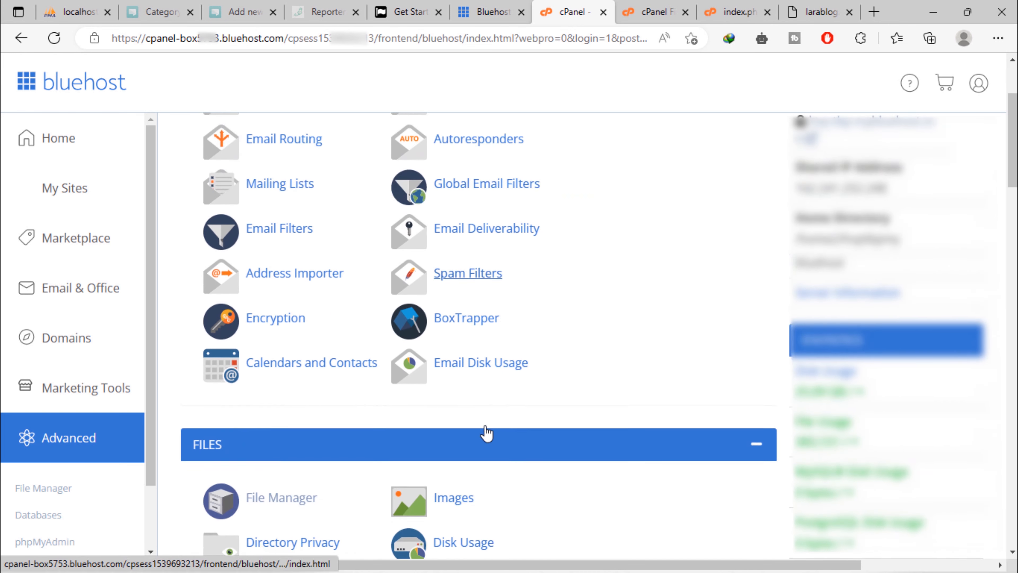
scroll(481, 424, down, 2)
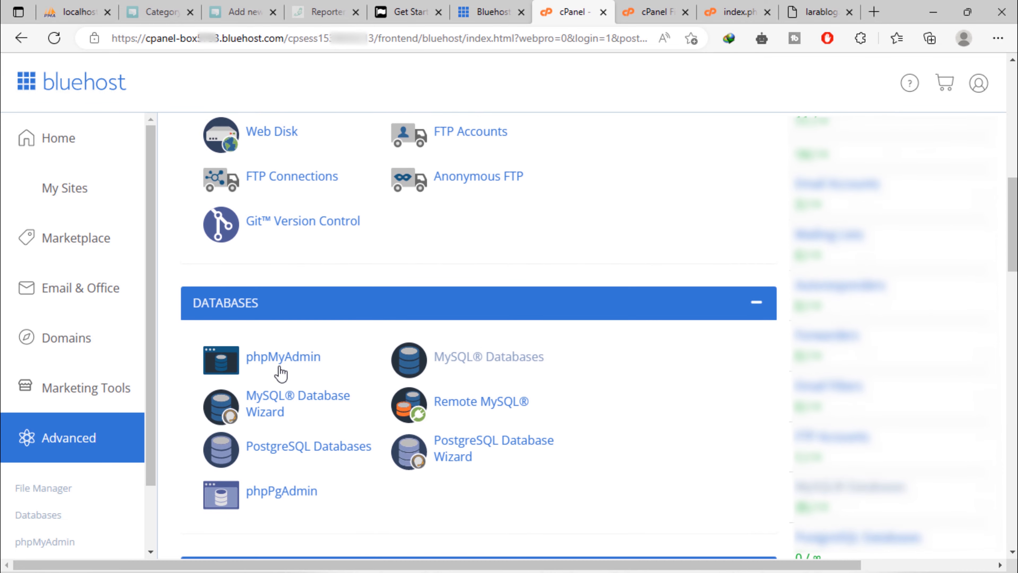
right_click(296, 360)
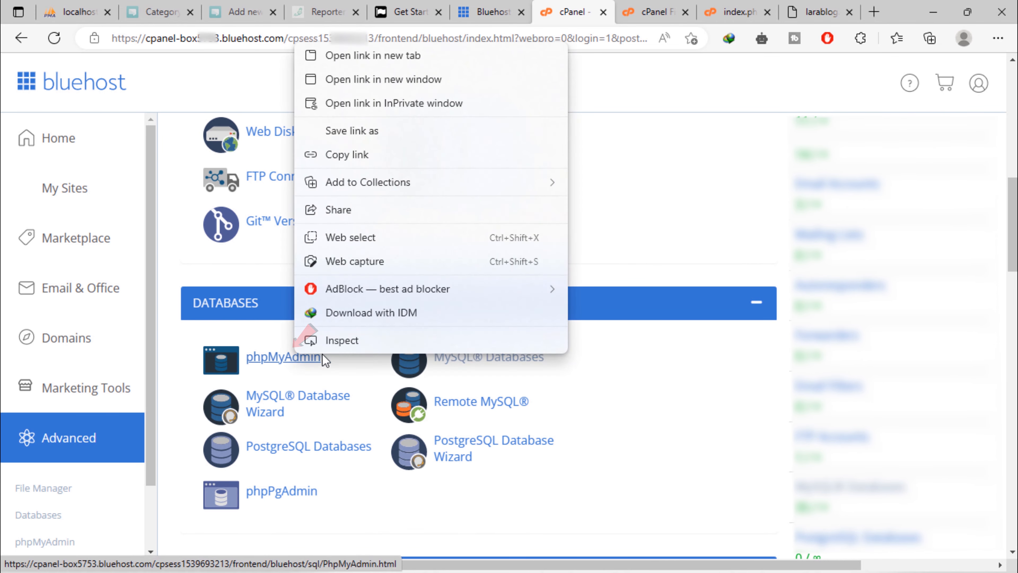
click(393, 59)
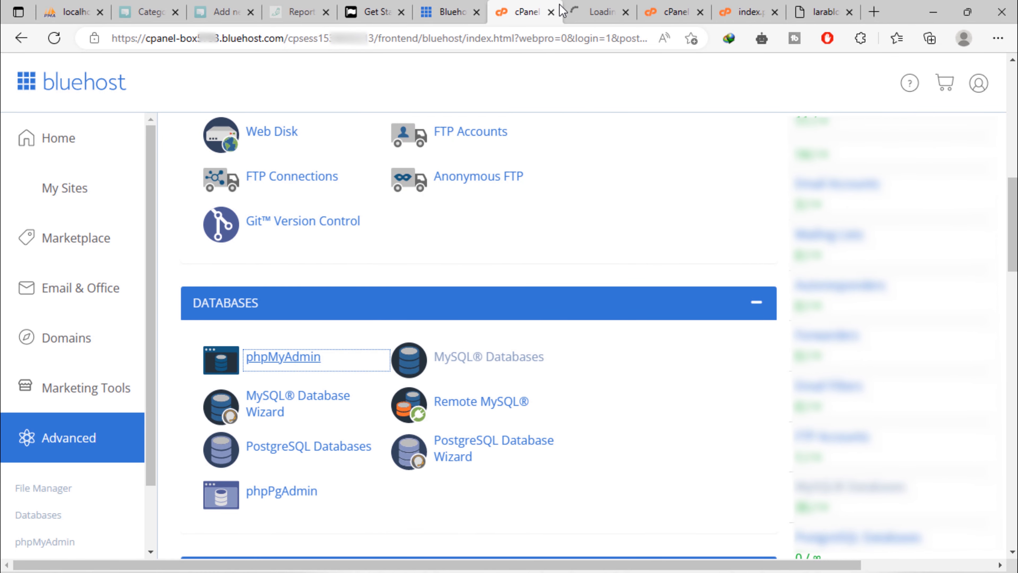
click(587, 7)
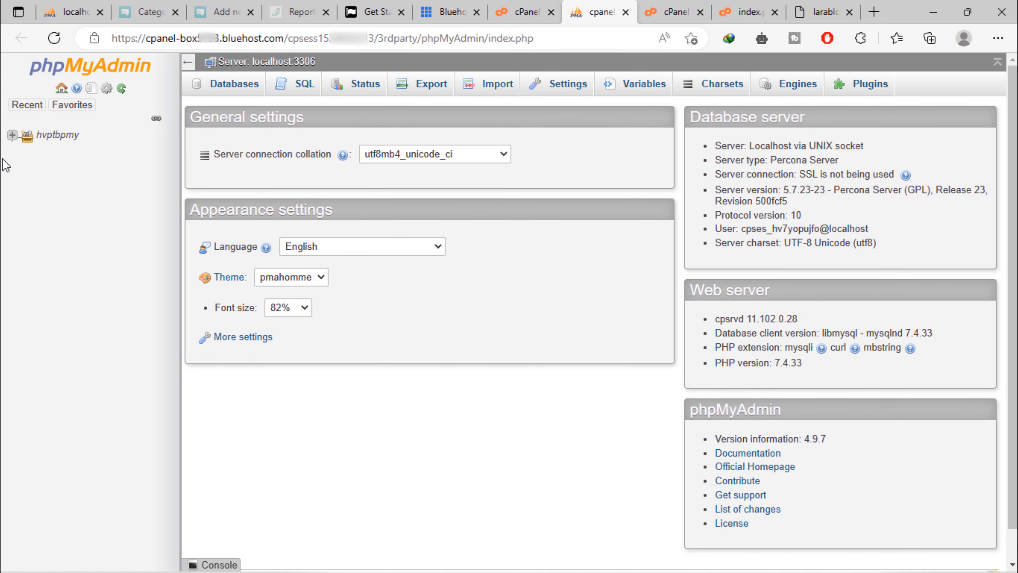
Expand the account tree, select hvptbpmy_larablogdbname, and open its Import page
click(13, 136)
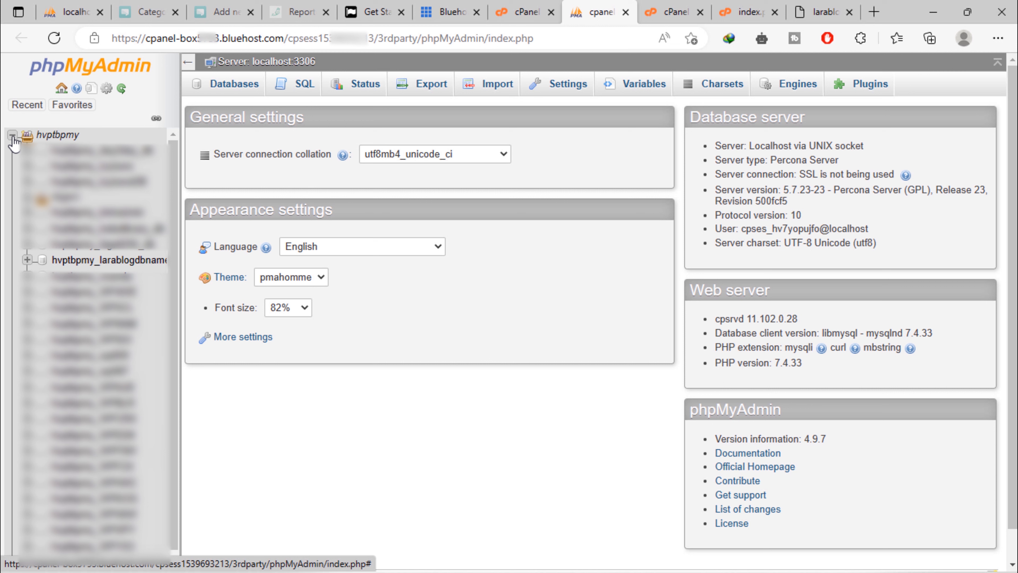
click(114, 262)
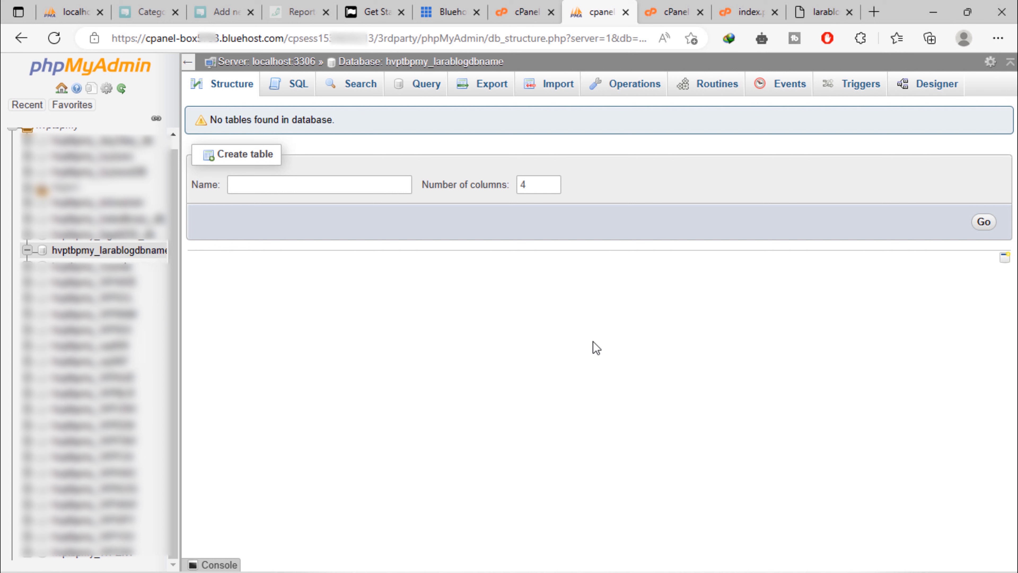
click(555, 96)
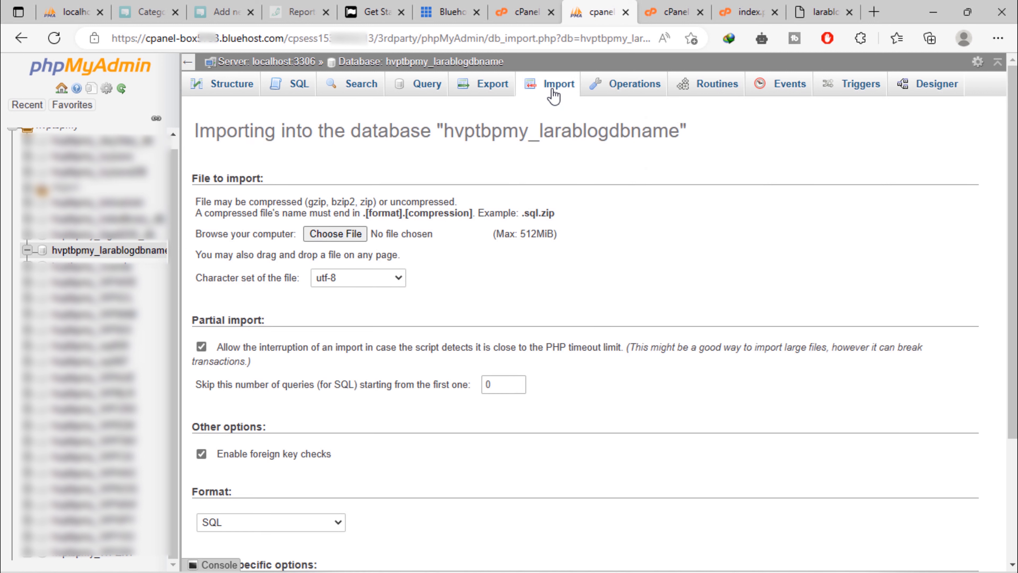
Import larablog_db.sql from the Desktop into hvptbpmy_larablogdbname, then go back to the cPanel tab
click(340, 233)
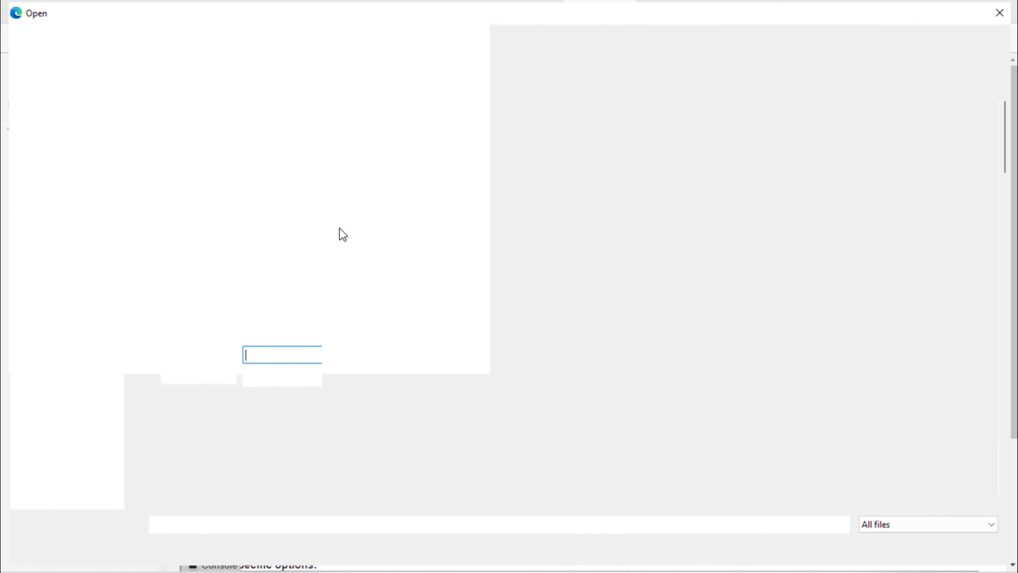
click(71, 192)
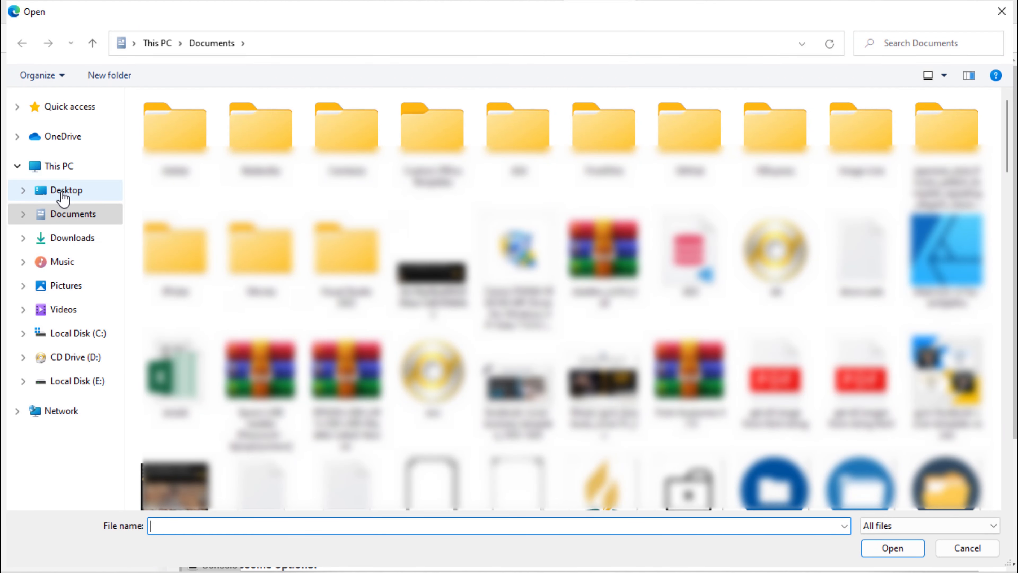
double_click(566, 150)
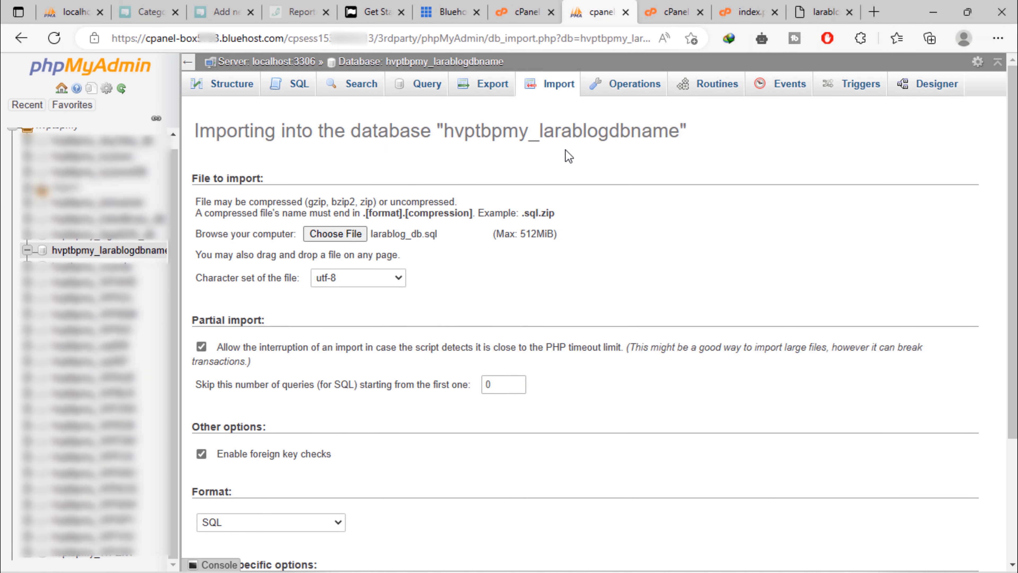
scroll(624, 431, down, 4)
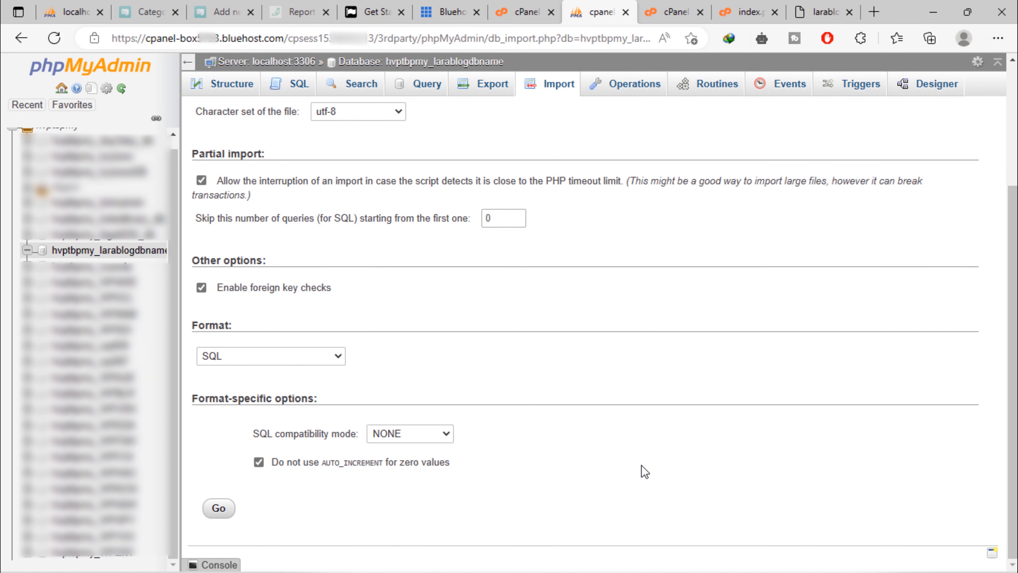
click(218, 509)
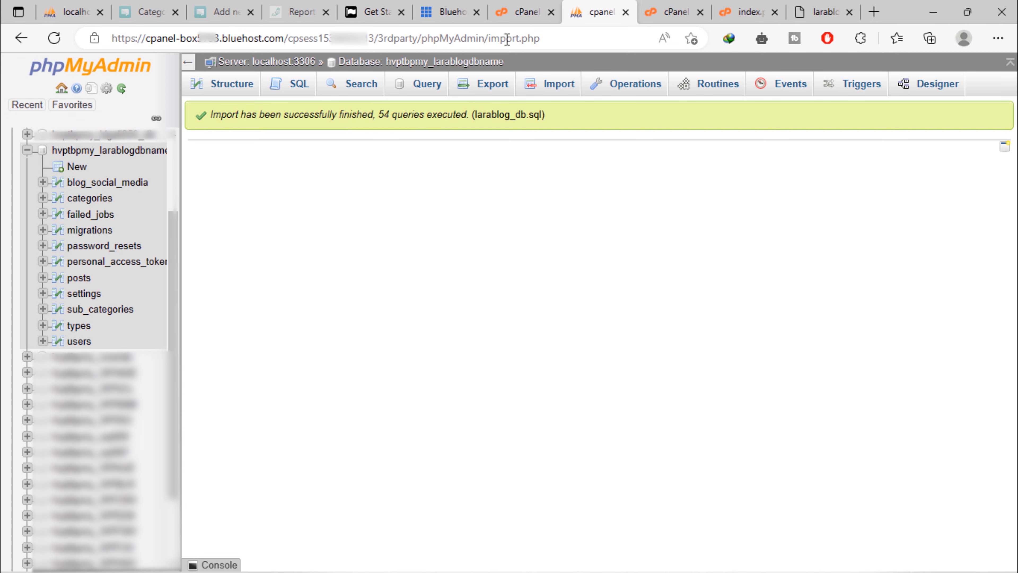
click(507, 5)
middle_click(518, 311)
Go to Email Accounts and open the Create an Email Account form
scroll(529, 316, up, 10)
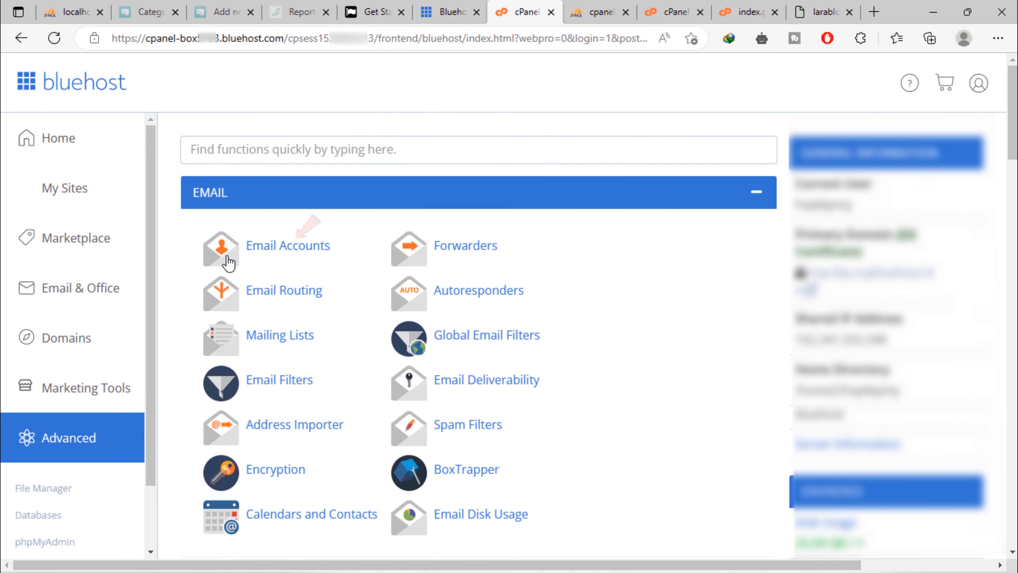
click(289, 246)
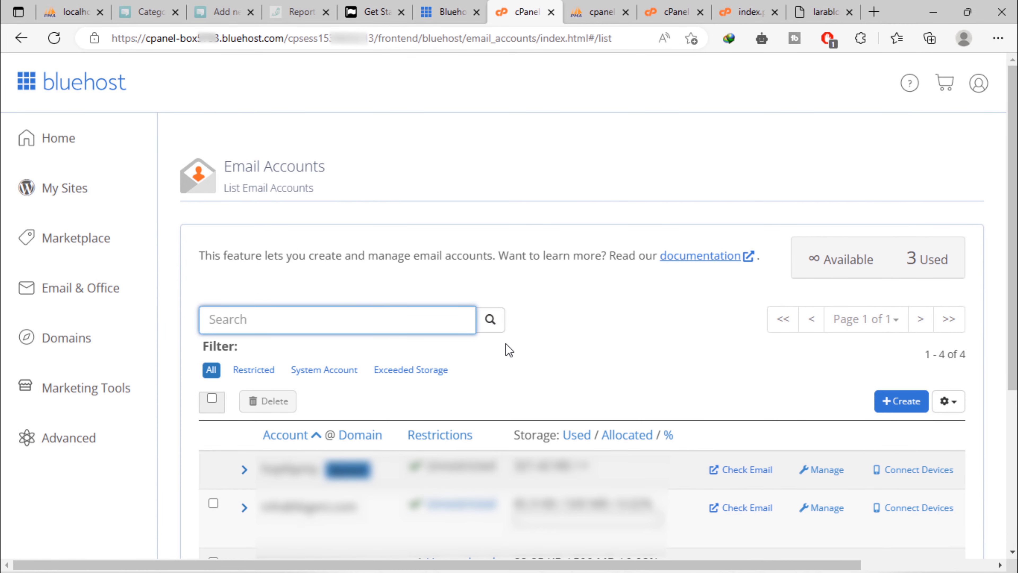
scroll(507, 345, down, 5)
scroll(509, 351, up, 2)
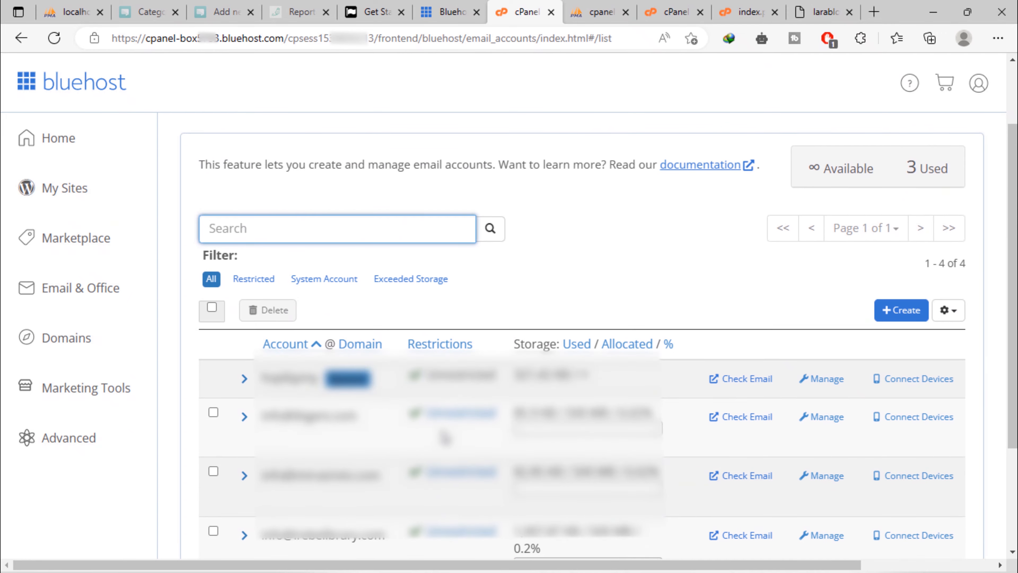
click(884, 311)
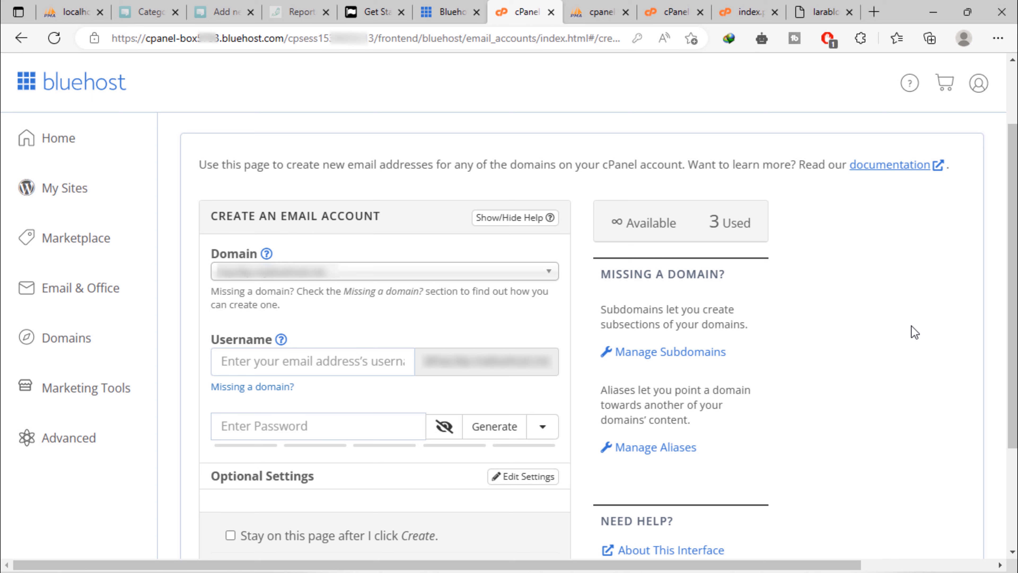
click(421, 278)
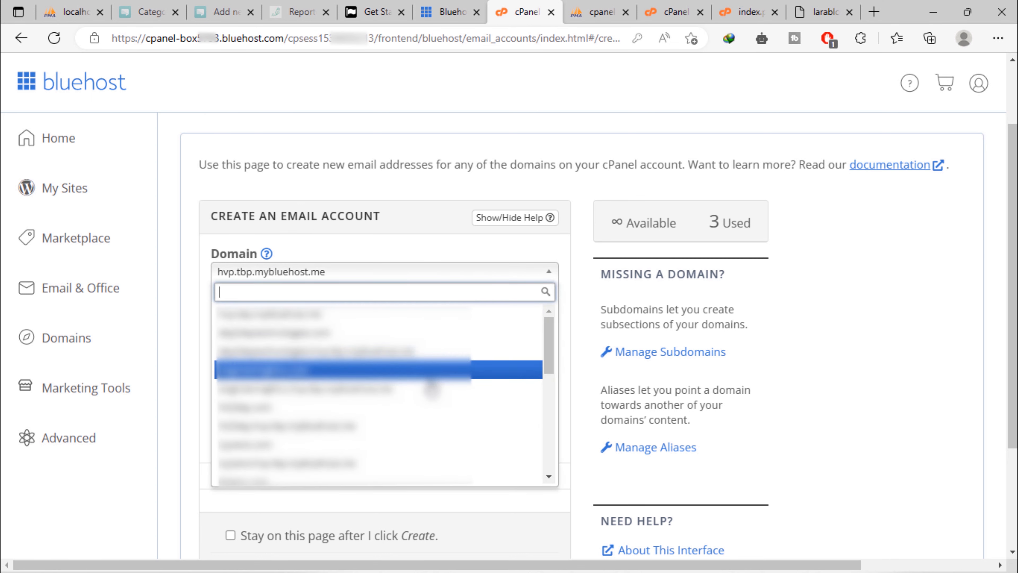
scroll(431, 391, down, 5)
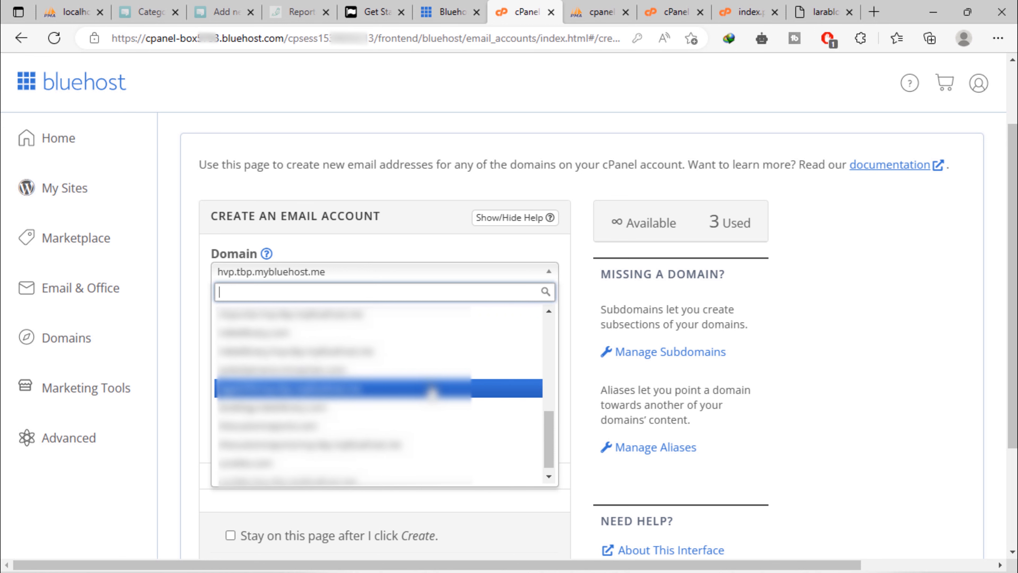
scroll(431, 391, down, 1)
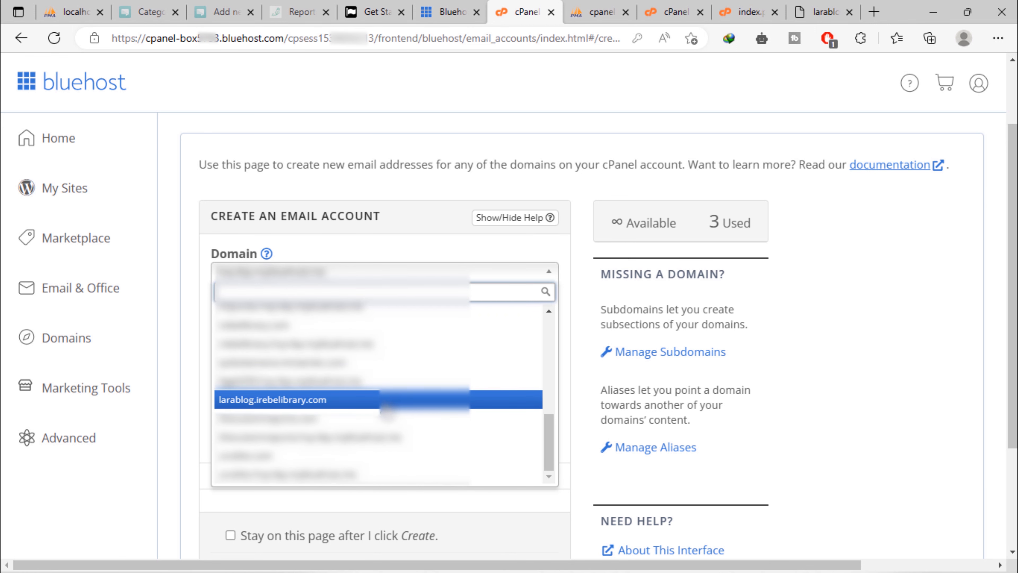
click(385, 403)
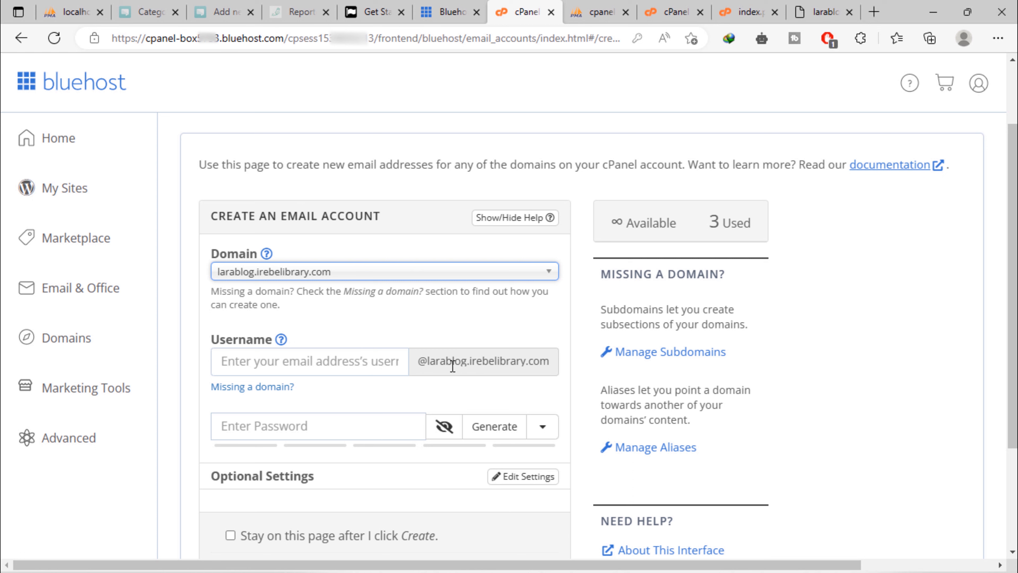
click(355, 367)
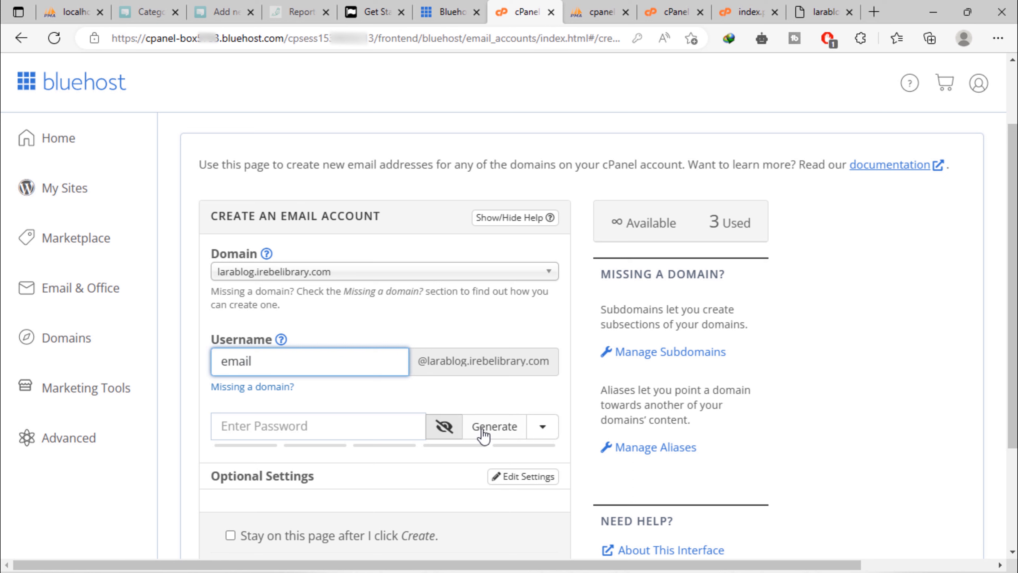
Regenerate the password until it rates strength 100, then copy it
click(494, 431)
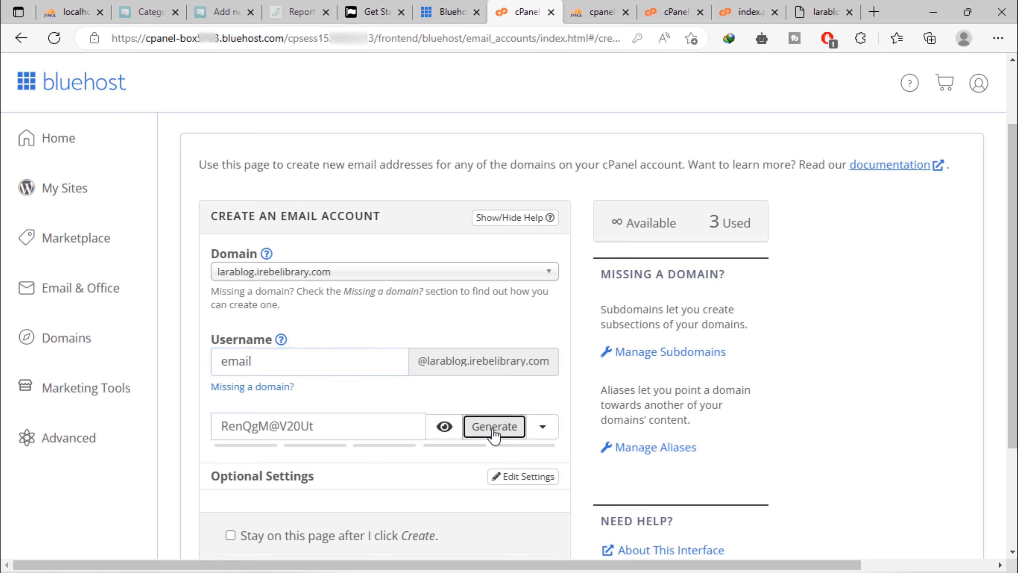
click(495, 427)
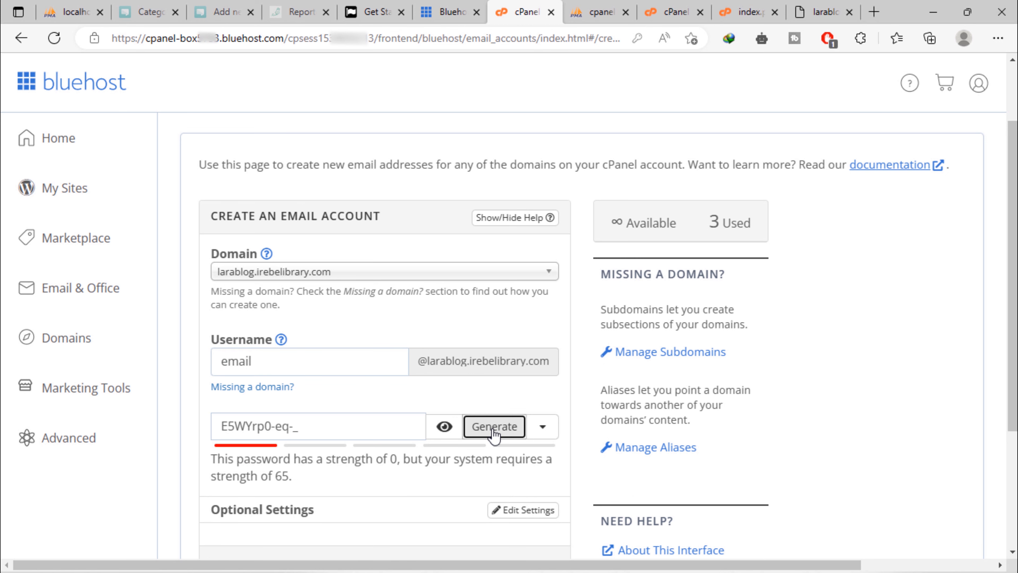
click(495, 426)
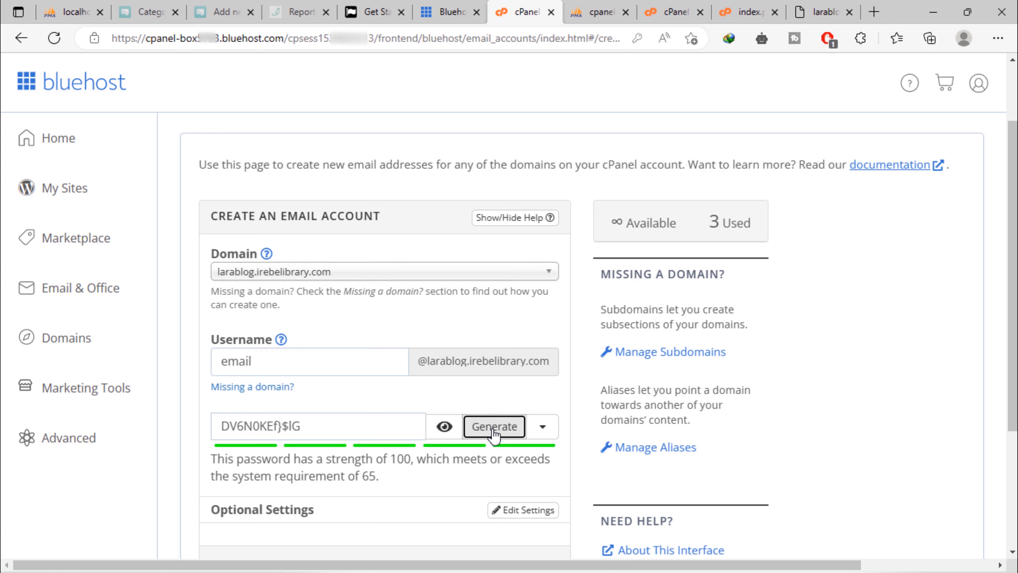
click(494, 426)
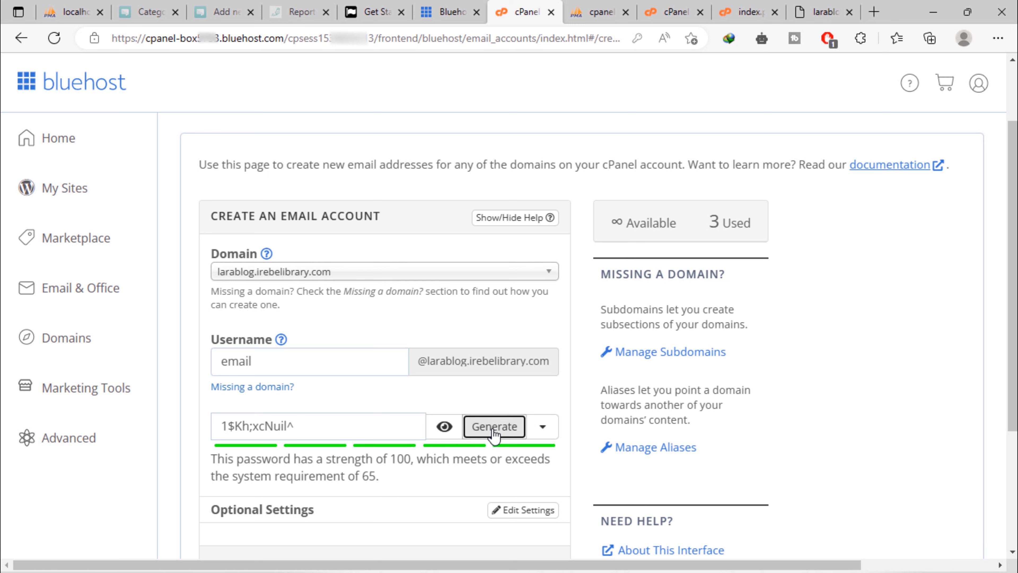
click(494, 426)
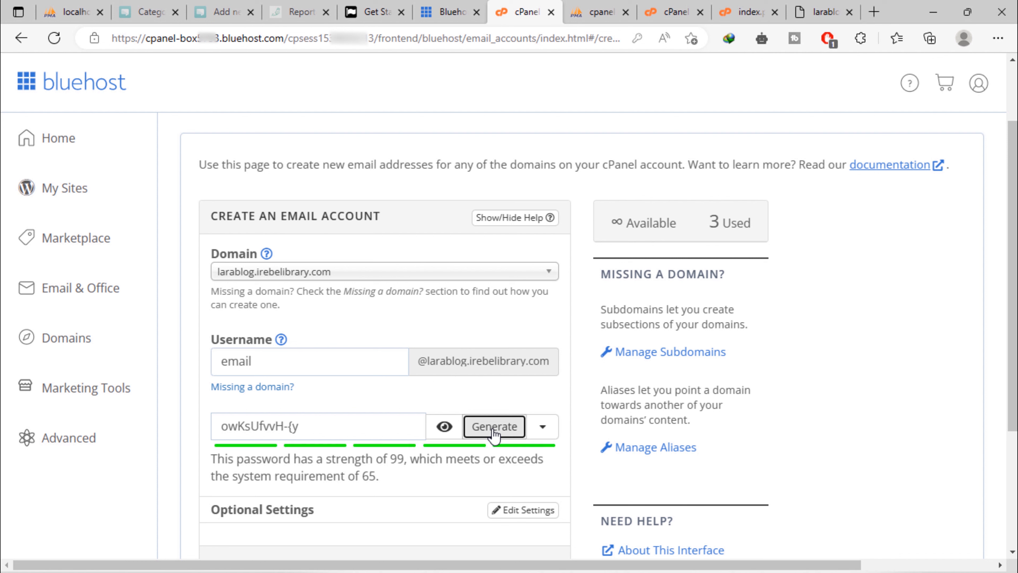
click(494, 426)
click(495, 426)
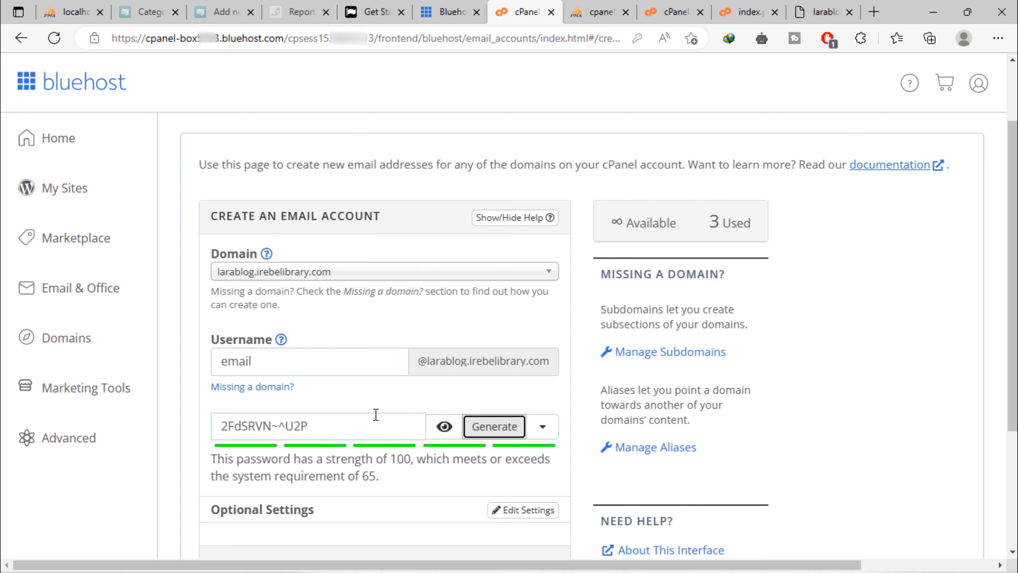
drag(328, 425, 212, 428)
key(ctrl+c)
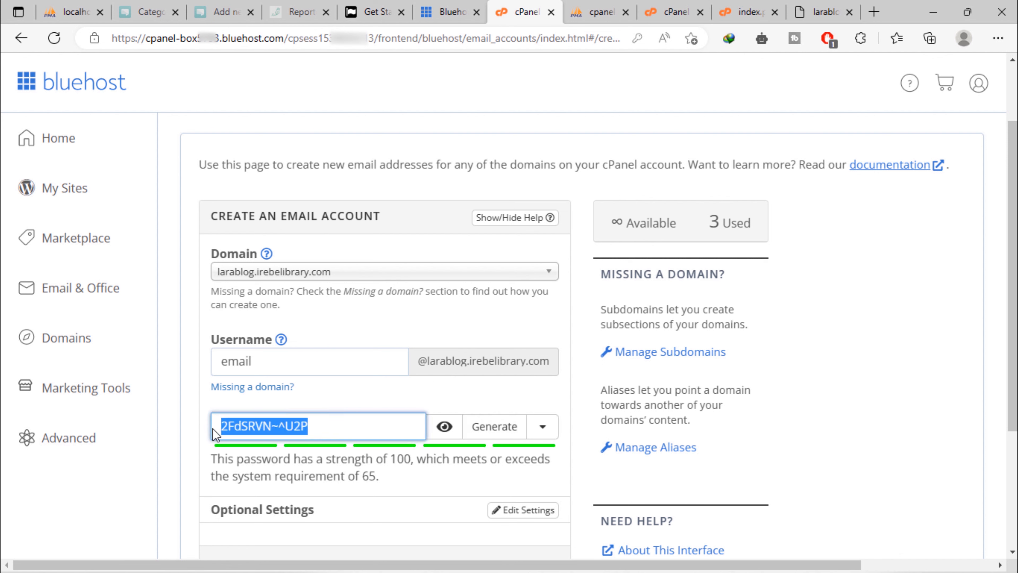
right_click(271, 431)
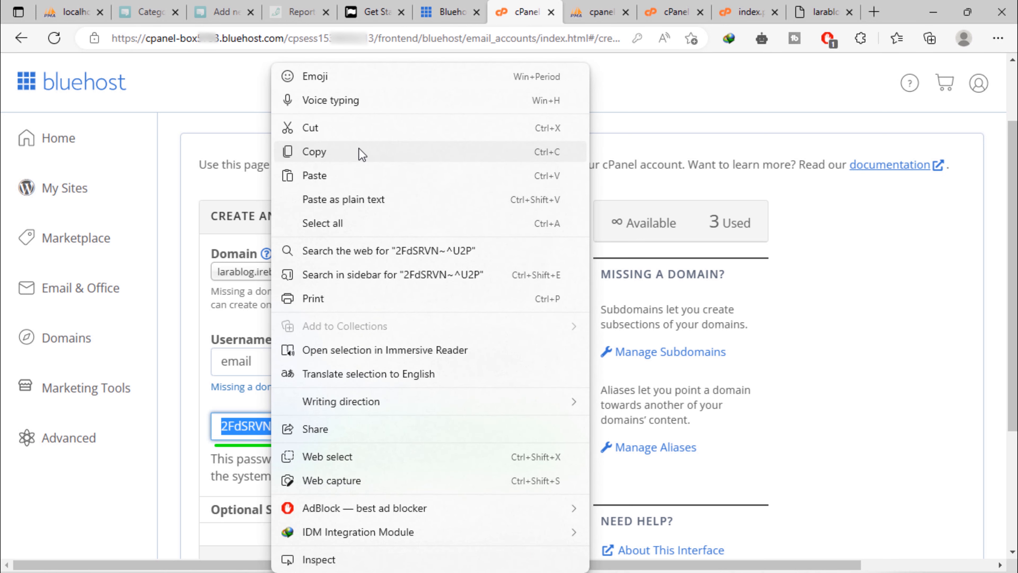
click(357, 153)
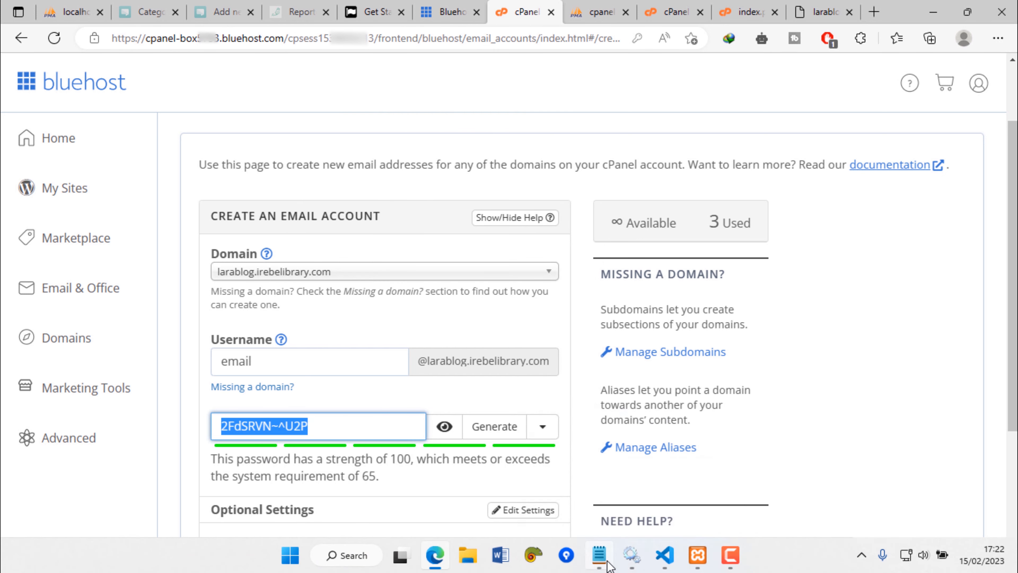
Add an EMAIL ACCOUNT heading and a MAIL PASSWORD line holding the pasted generated password
click(599, 555)
drag(597, 396, 744, 253)
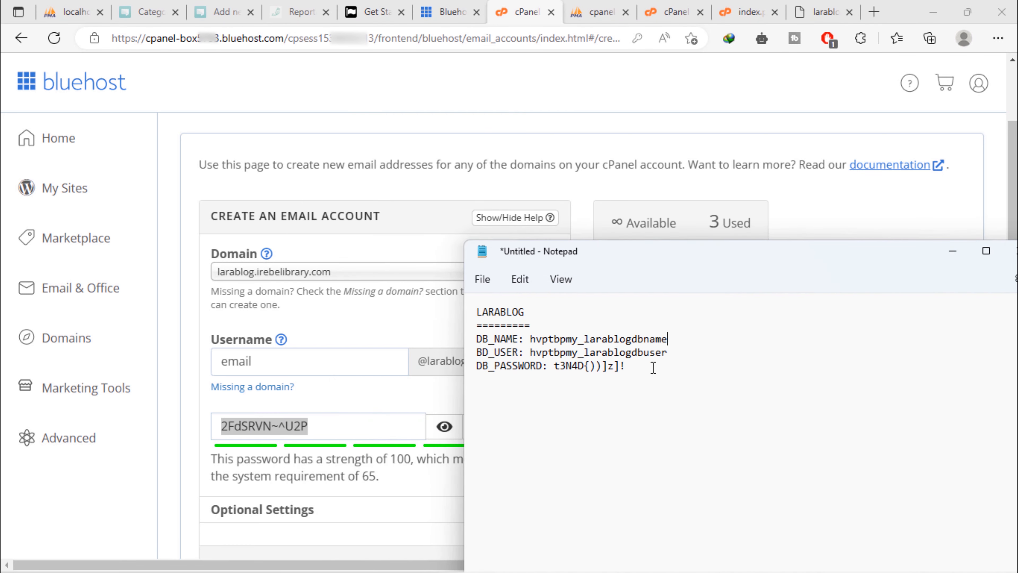
key(Return)
key(Return)
text(EMAIL ACCOUNT)
key(Return)
key(Return)
text(MAIL PASSWORD:)
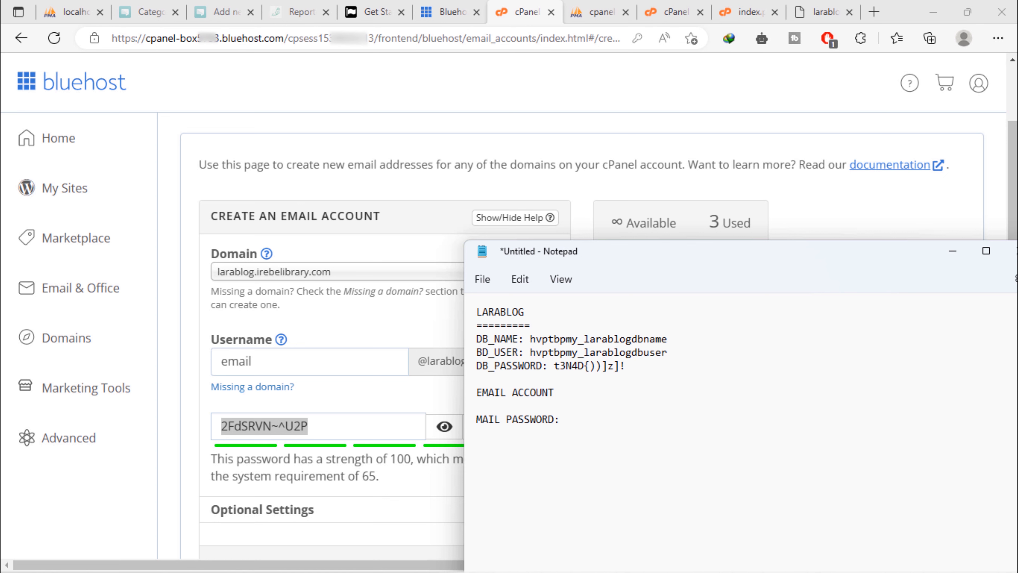
key(ctrl+v)
drag(216, 443, 194, 441)
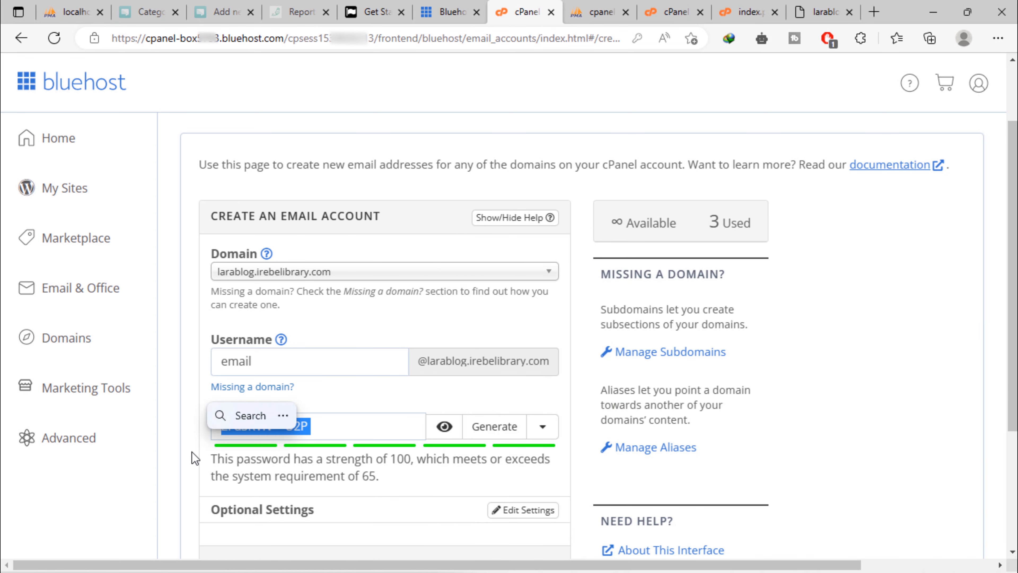
Create the new mail account on larablog.irebelibrary.com and decline Edge's offer to save the password
scroll(192, 453, down, 1)
scroll(194, 459, down, 2)
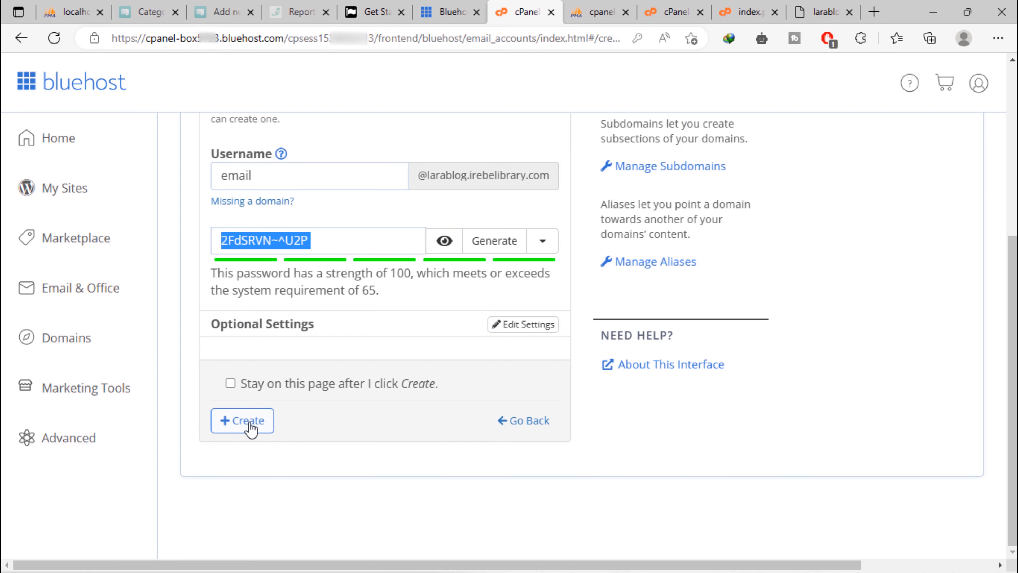
click(240, 421)
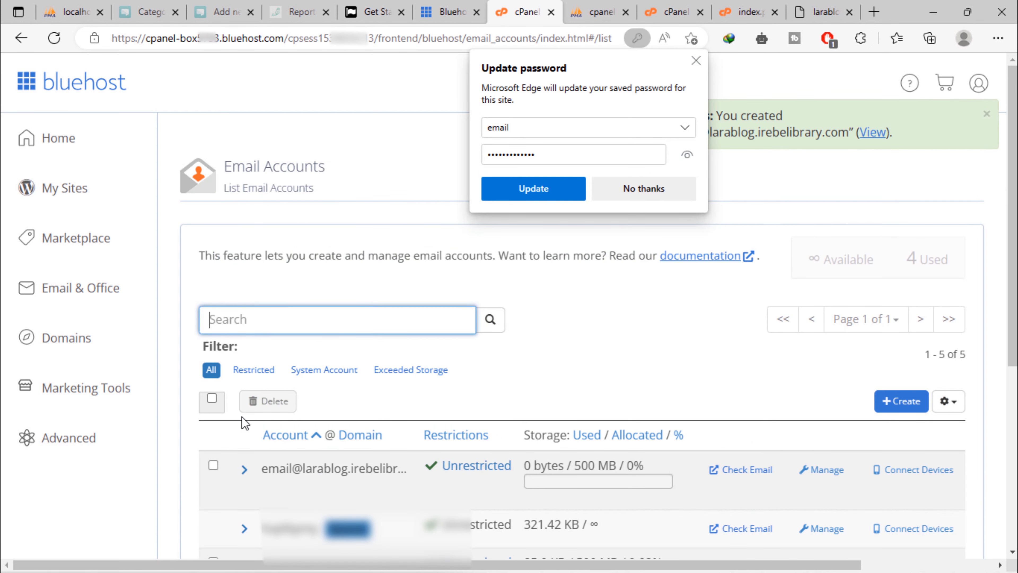
click(642, 189)
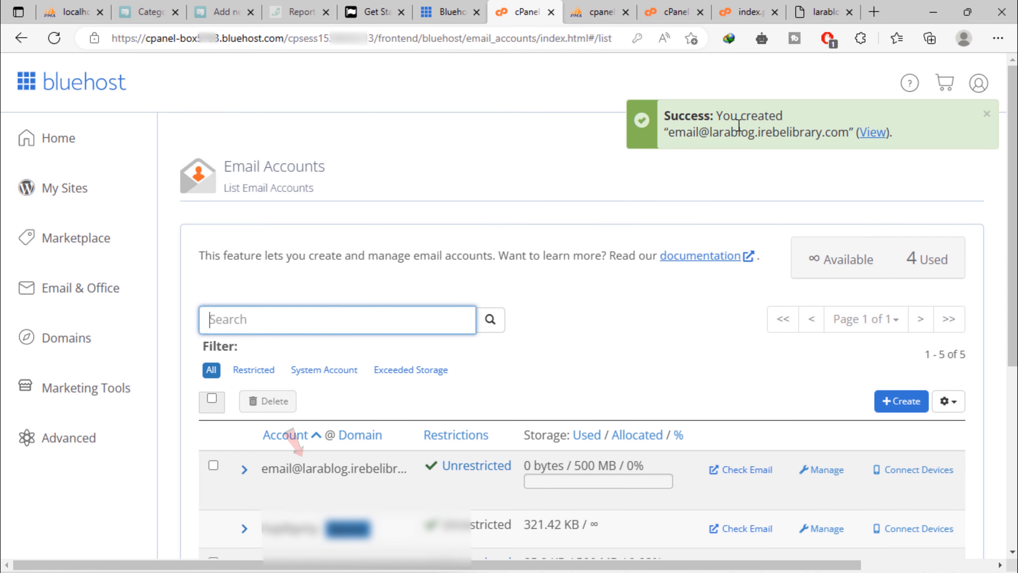
Copy the new account's email address from the success message
drag(668, 132, 850, 134)
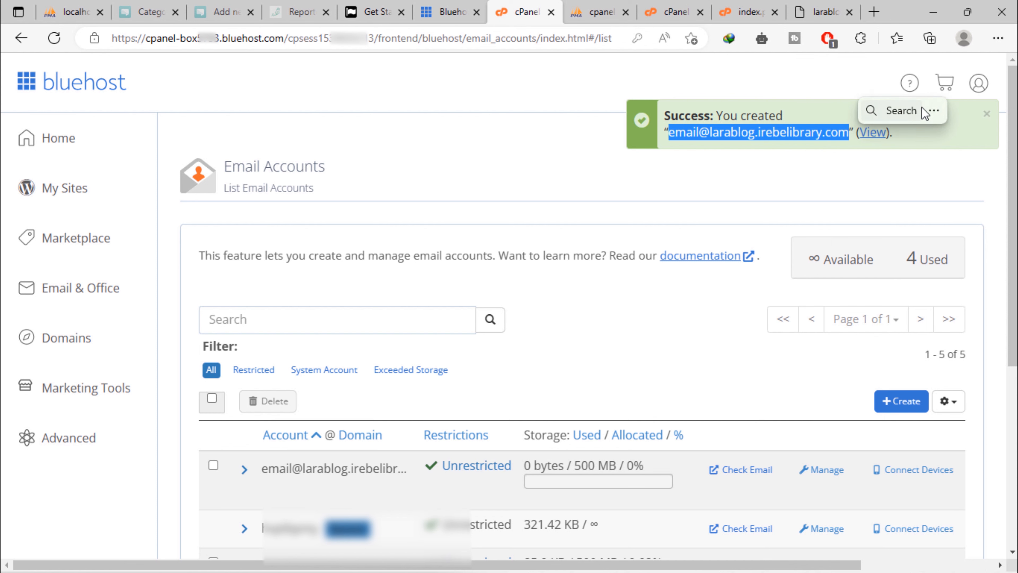
click(930, 108)
click(902, 135)
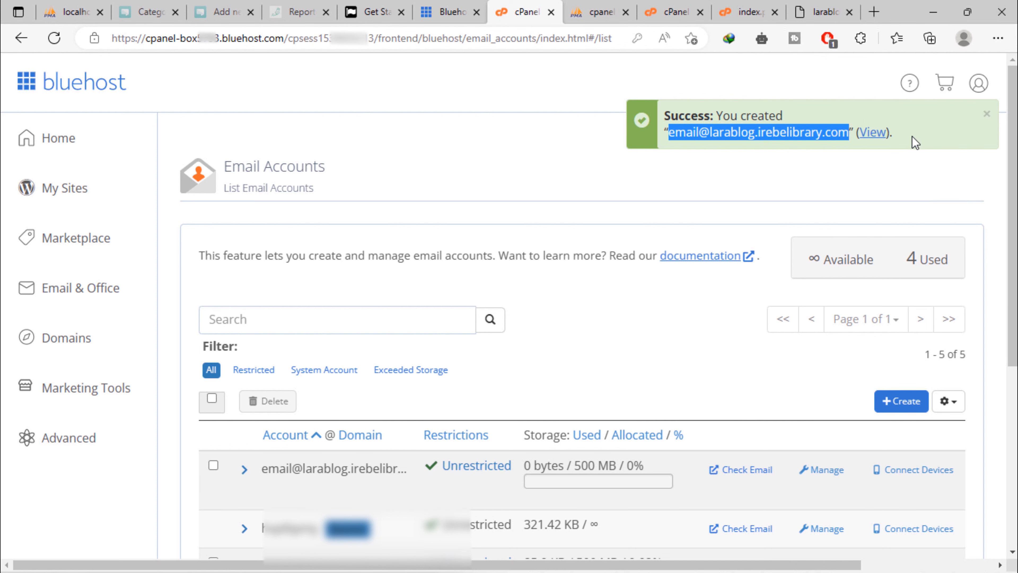
scroll(738, 346, down, 5)
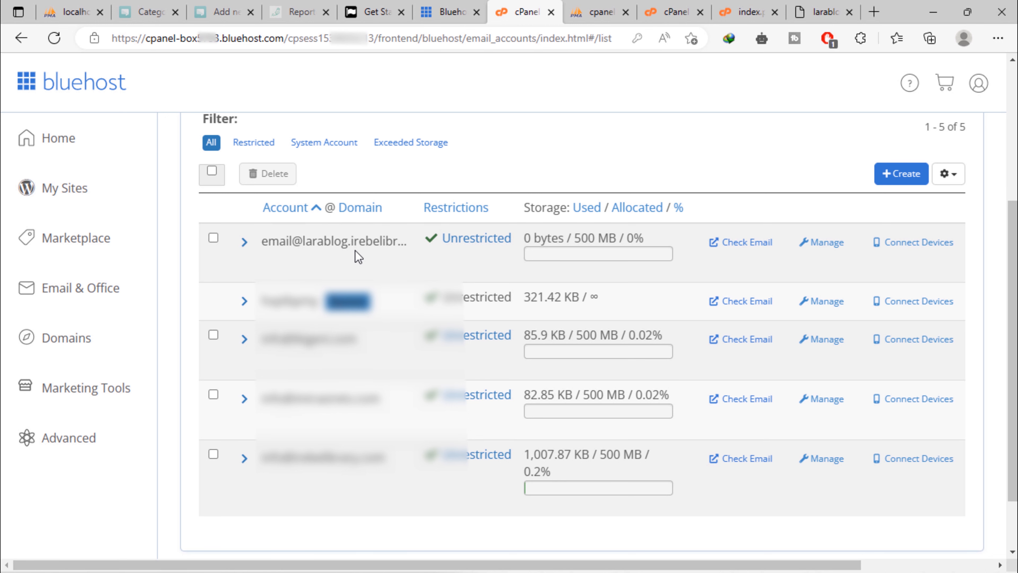
Add a MAIL USERNAME line with the new account's address to the Notepad credential notes
click(599, 567)
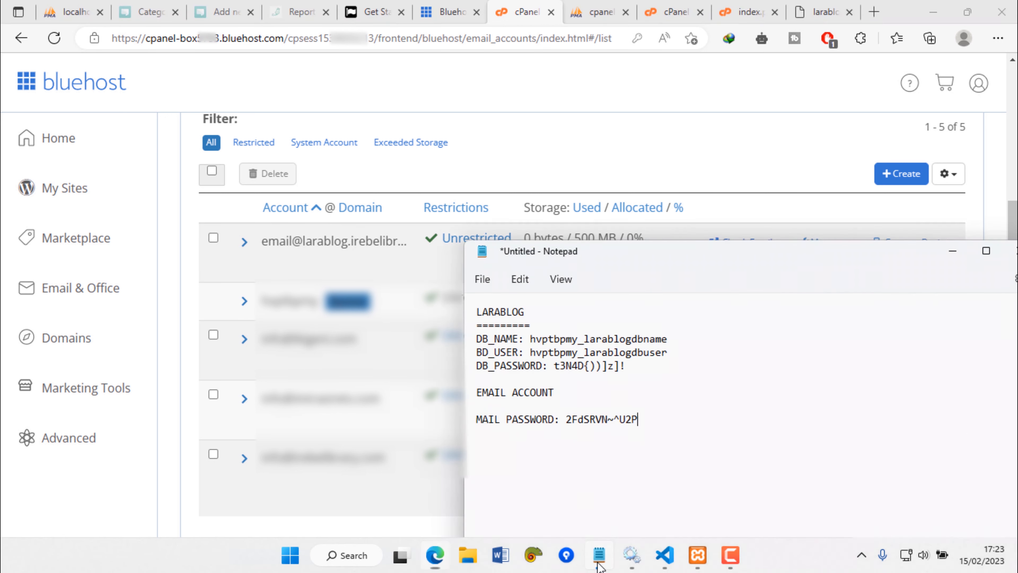
text(MAIL USERNAME:)
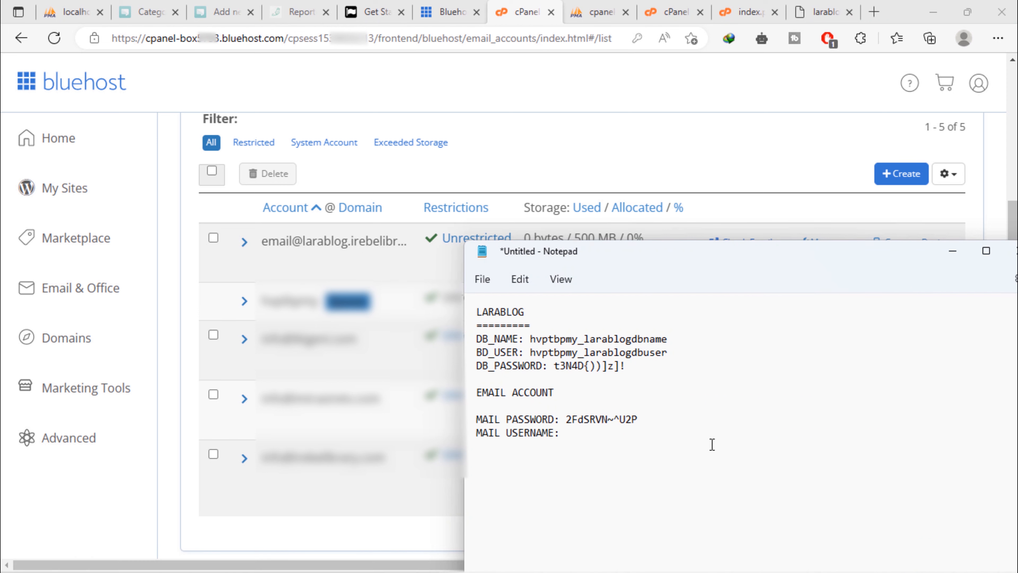
key(ctrl+v)
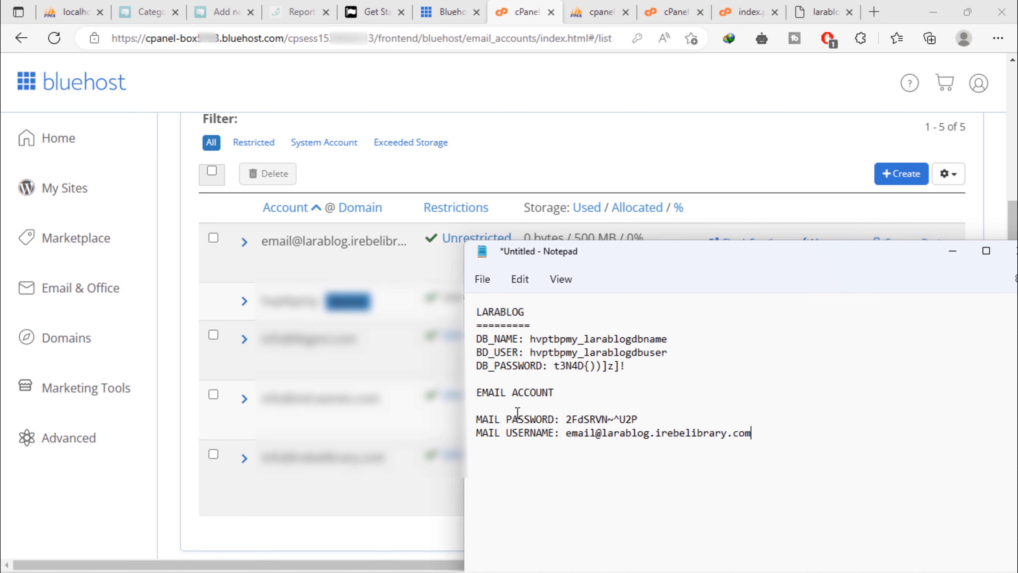
click(327, 525)
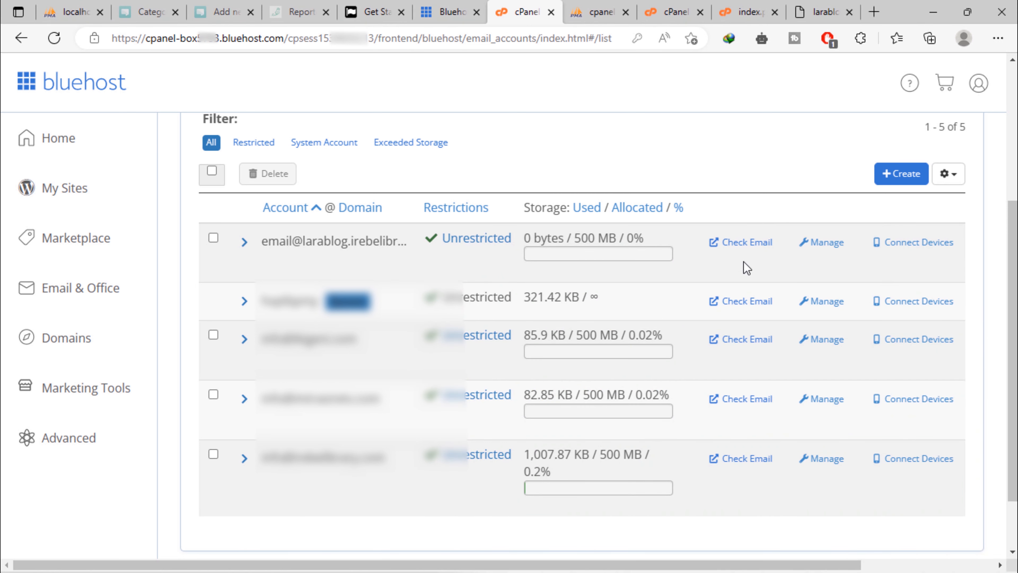
Copy the Outgoing Server host from the new account's mail client settings
click(908, 248)
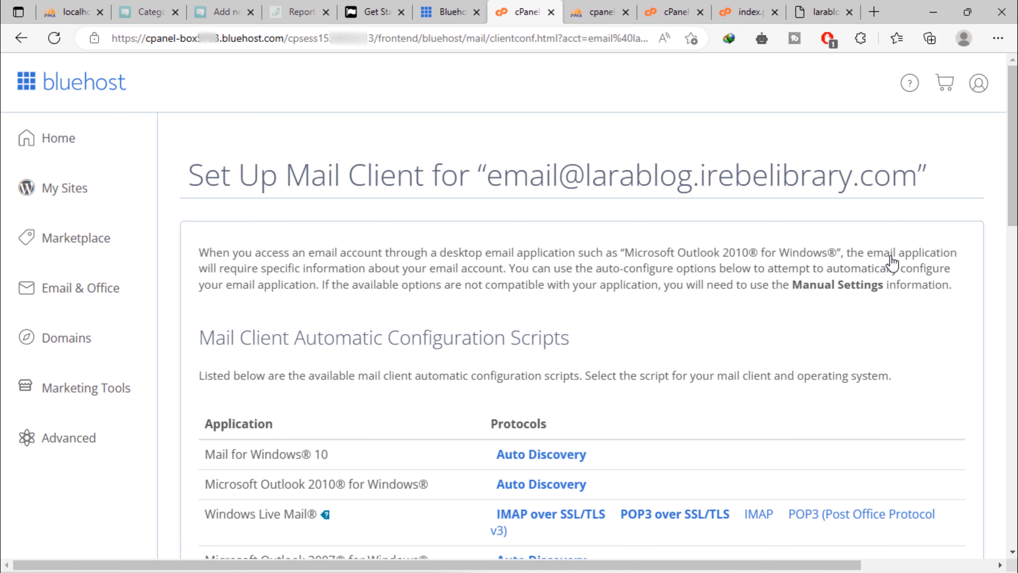
scroll(892, 263, down, 15)
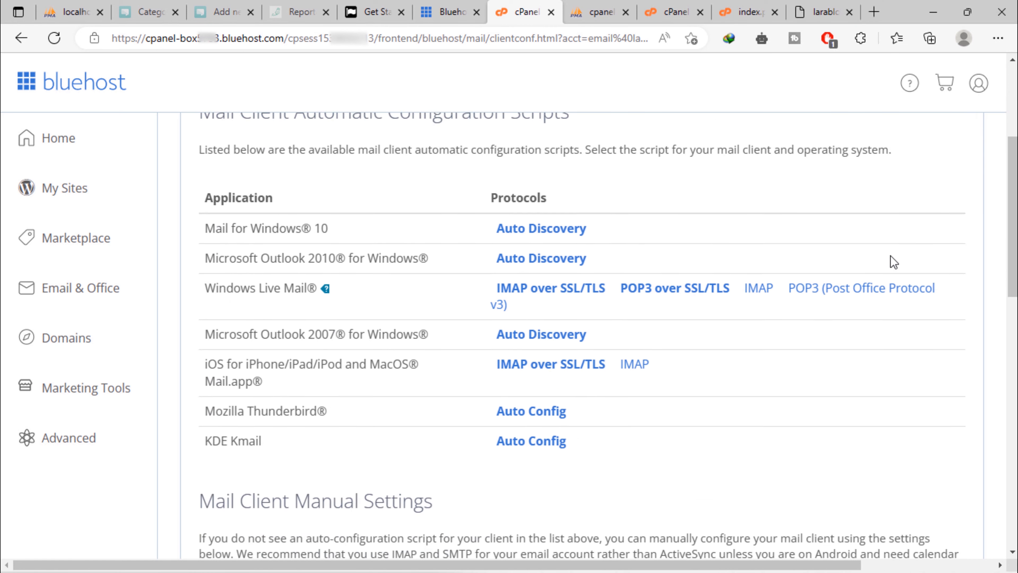
scroll(892, 263, down, 2)
scroll(892, 263, up, 2)
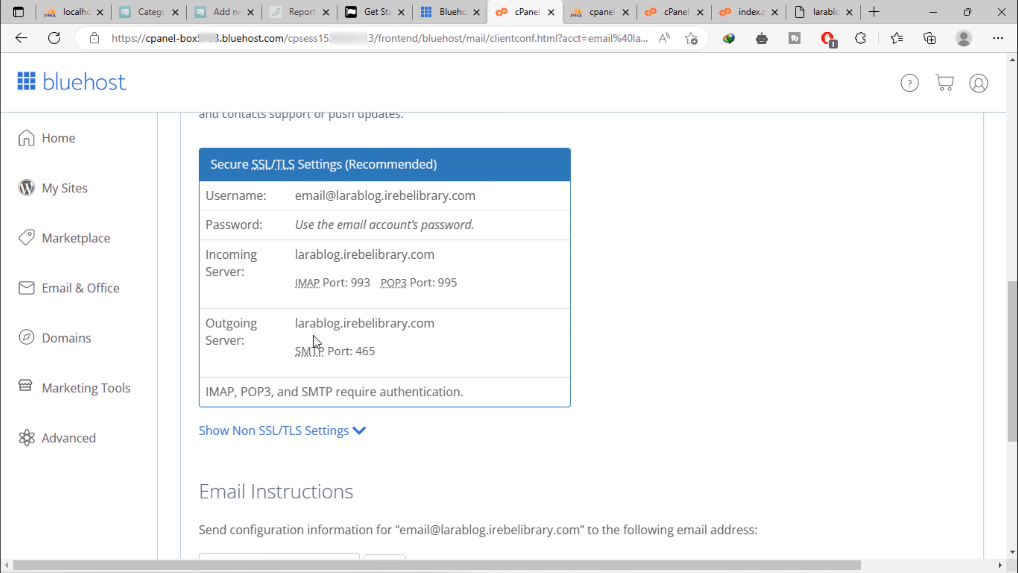
right_click(367, 323)
click(411, 207)
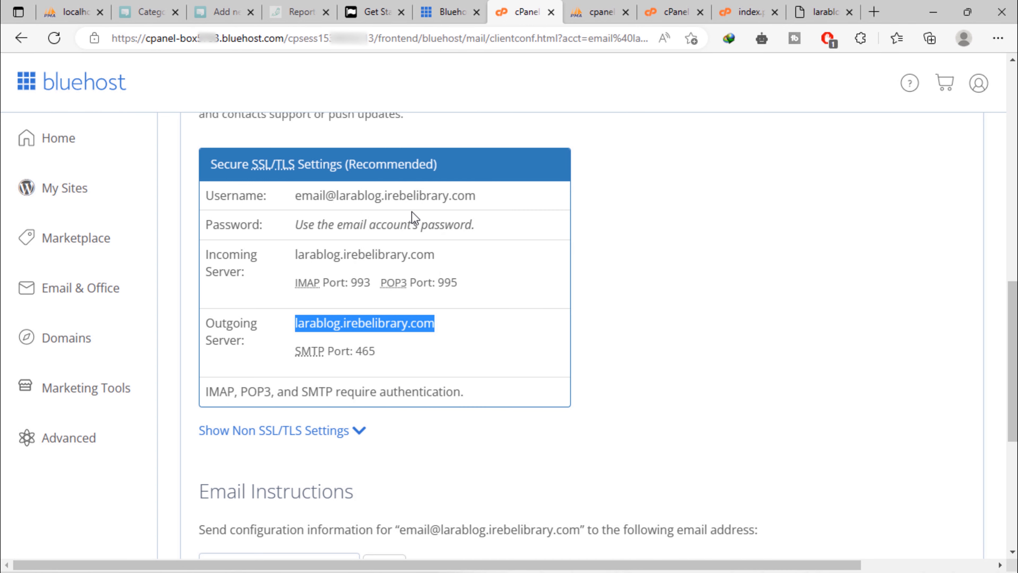
Add a MAIL HOST line set to larablog.irebelibrary.com in the notes
click(600, 556)
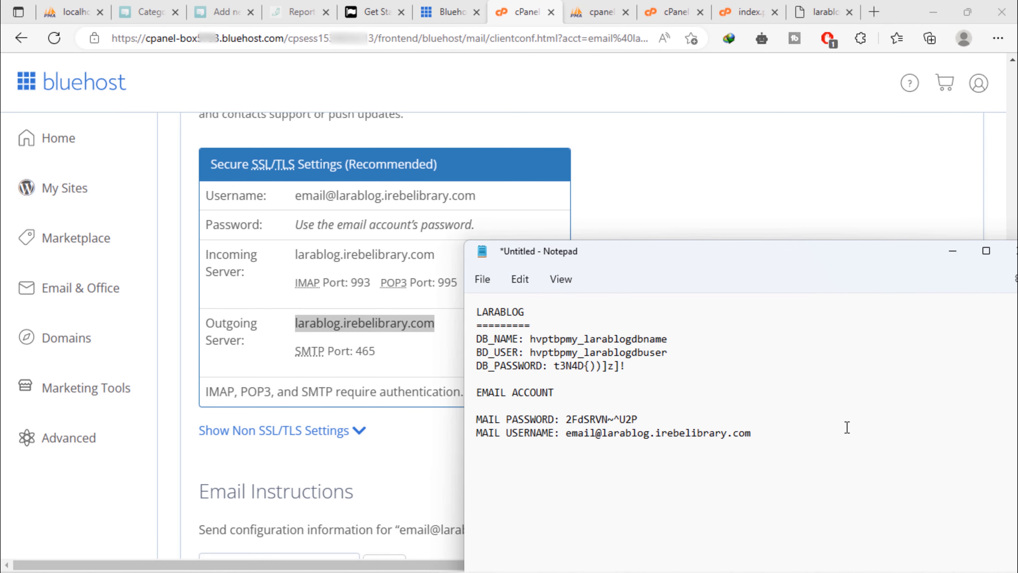
key(Return)
text(MAIL HOST:)
key(ctrl+v)
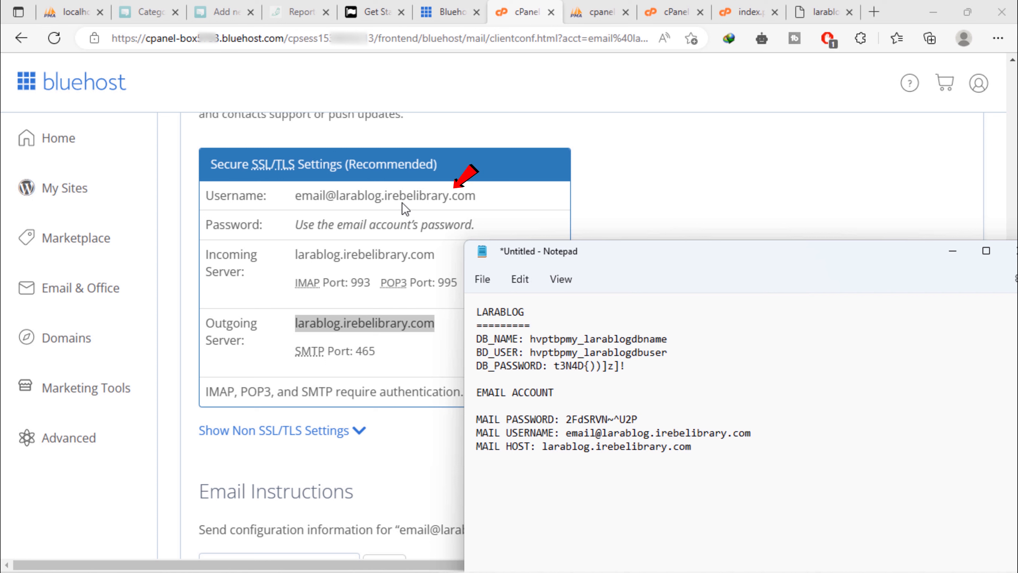
click(162, 484)
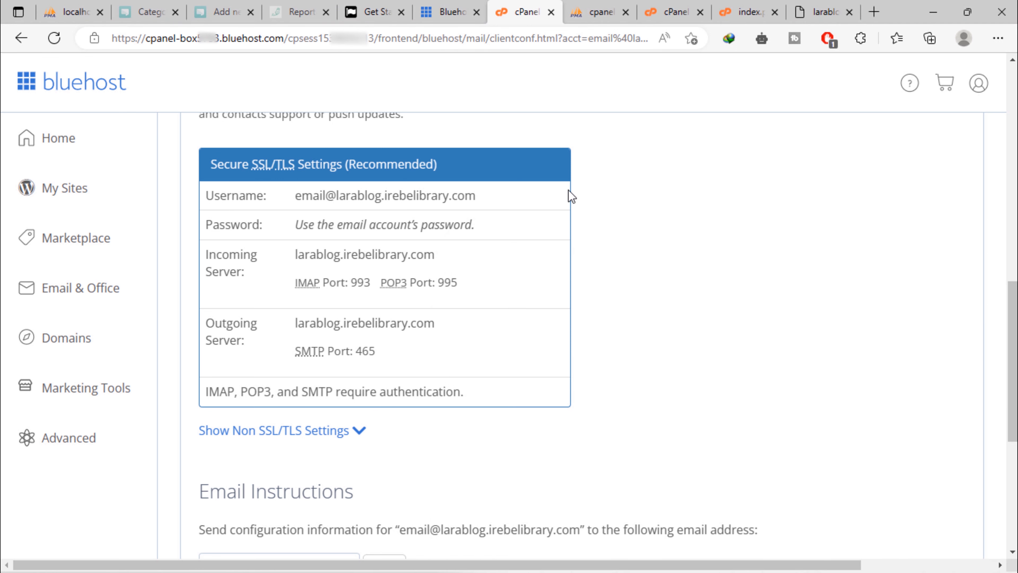
click(673, 11)
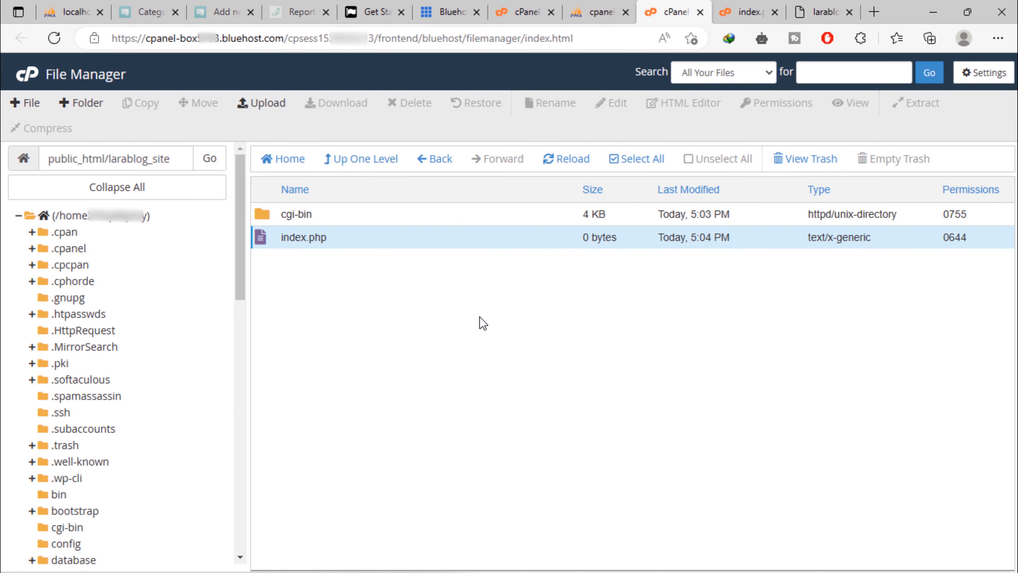
Move the existing index.php in larablog_site to the trash
right_click(264, 237)
click(318, 402)
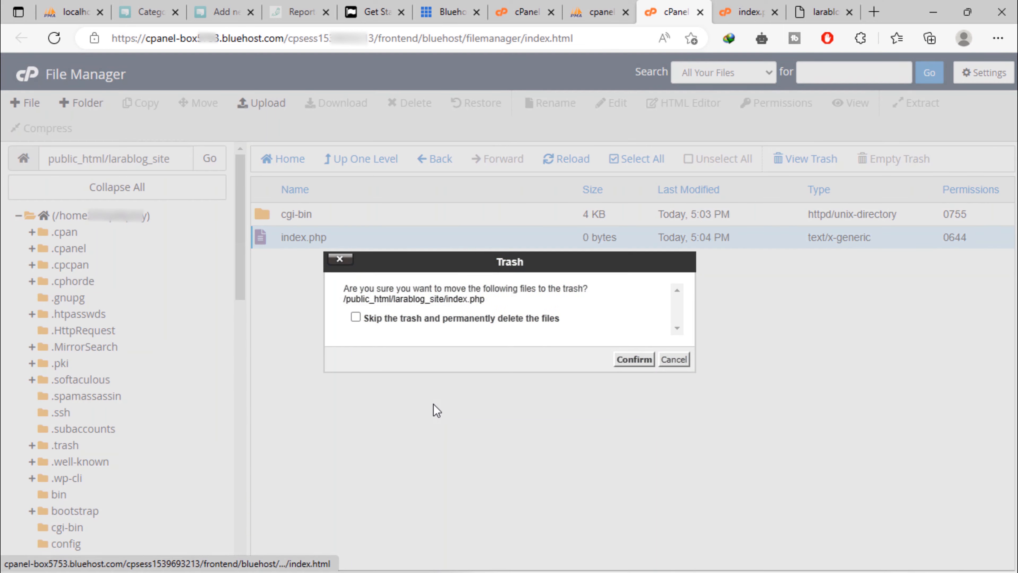
click(633, 359)
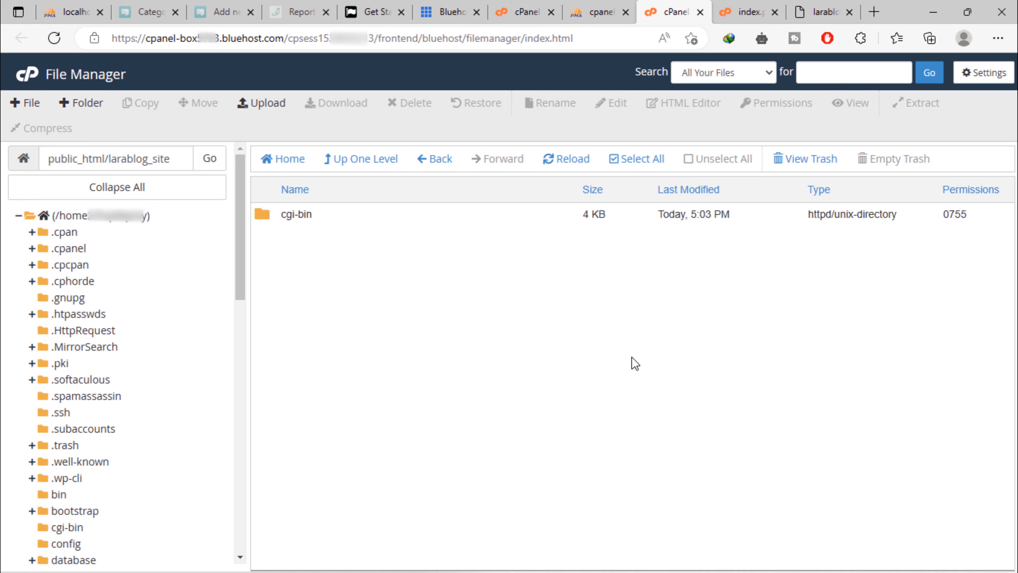
Upload larablog.zip from the Desktop into larablog_site and return to its listing
click(251, 106)
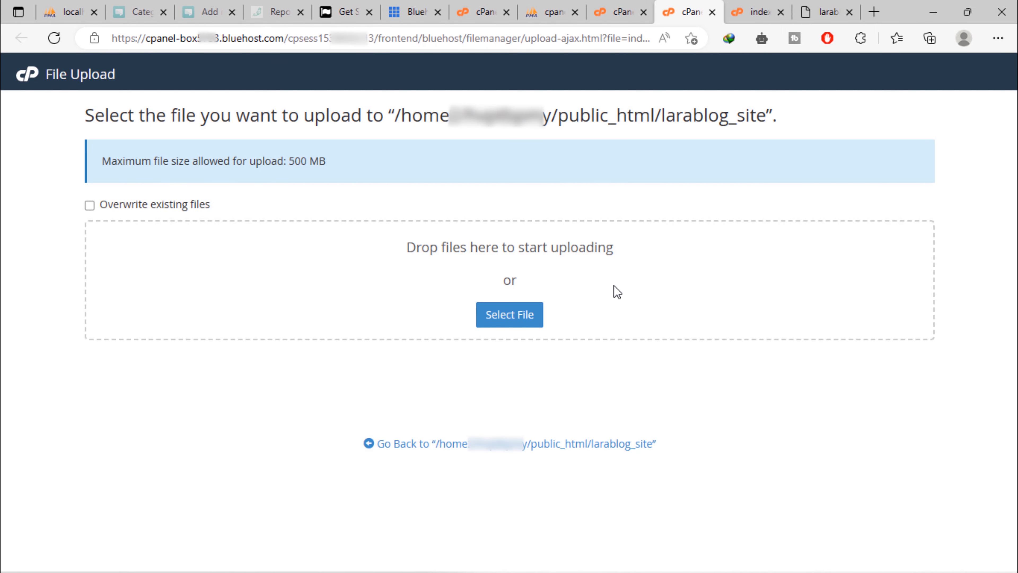
click(526, 323)
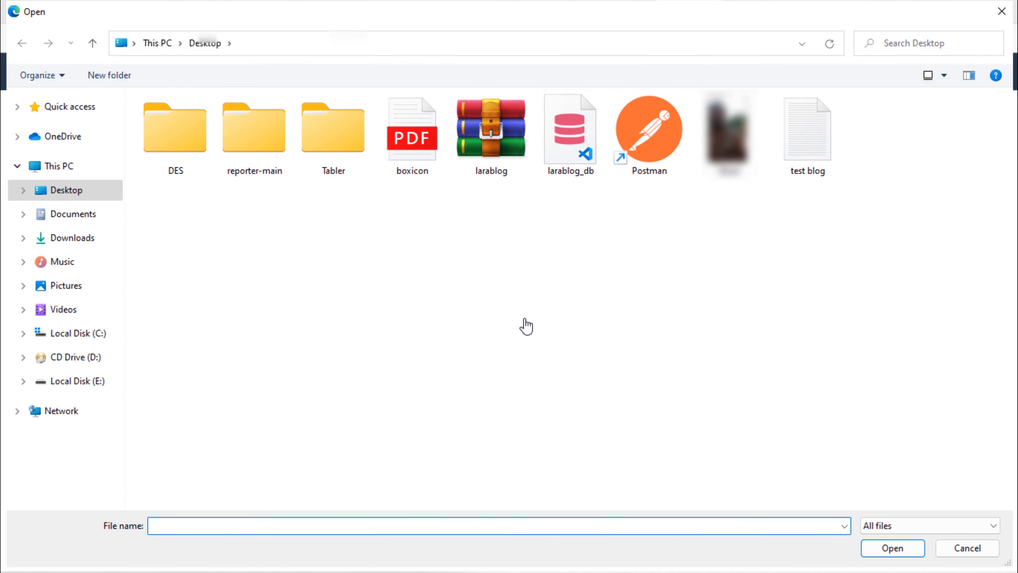
double_click(489, 144)
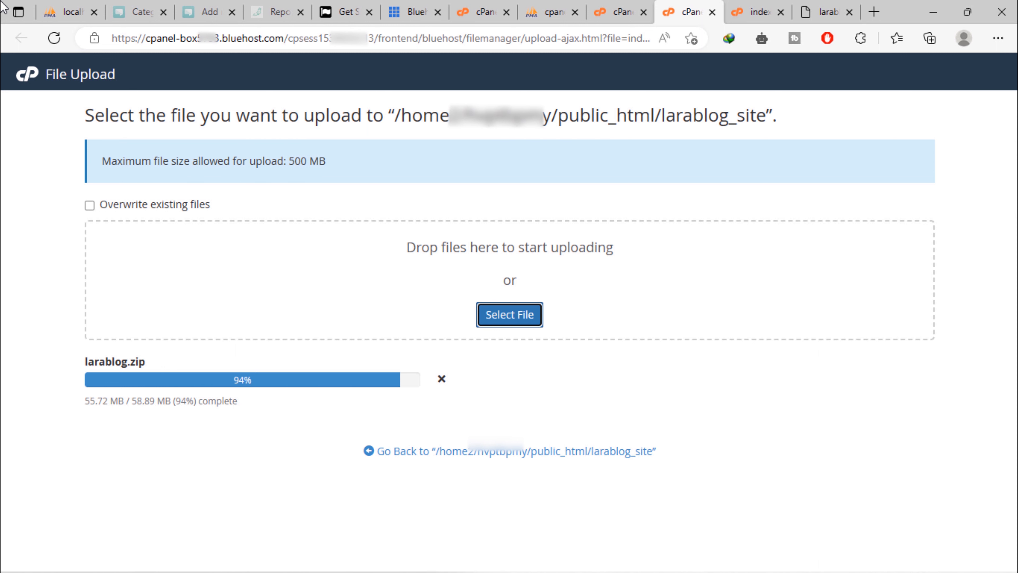
click(254, 466)
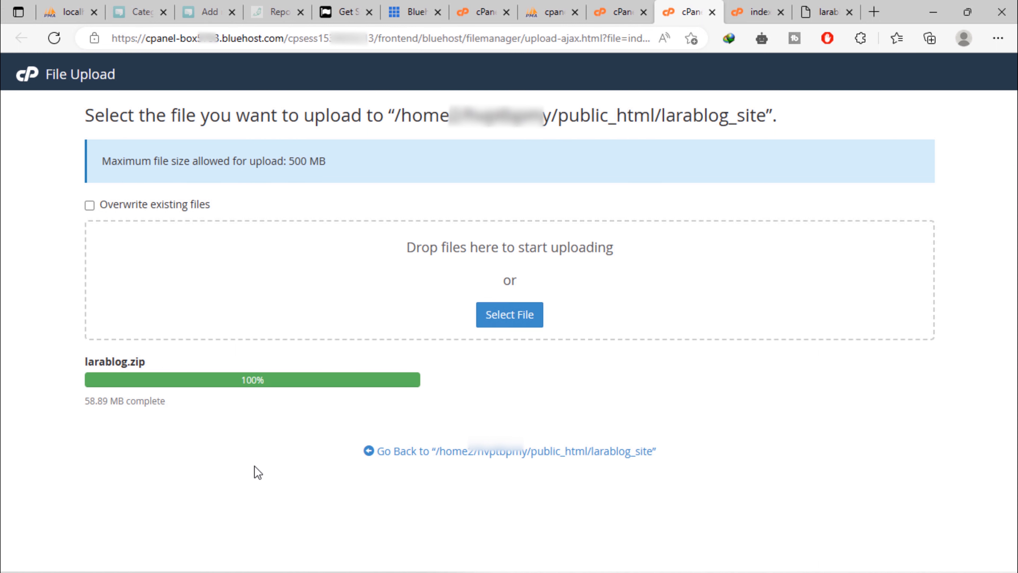
click(545, 454)
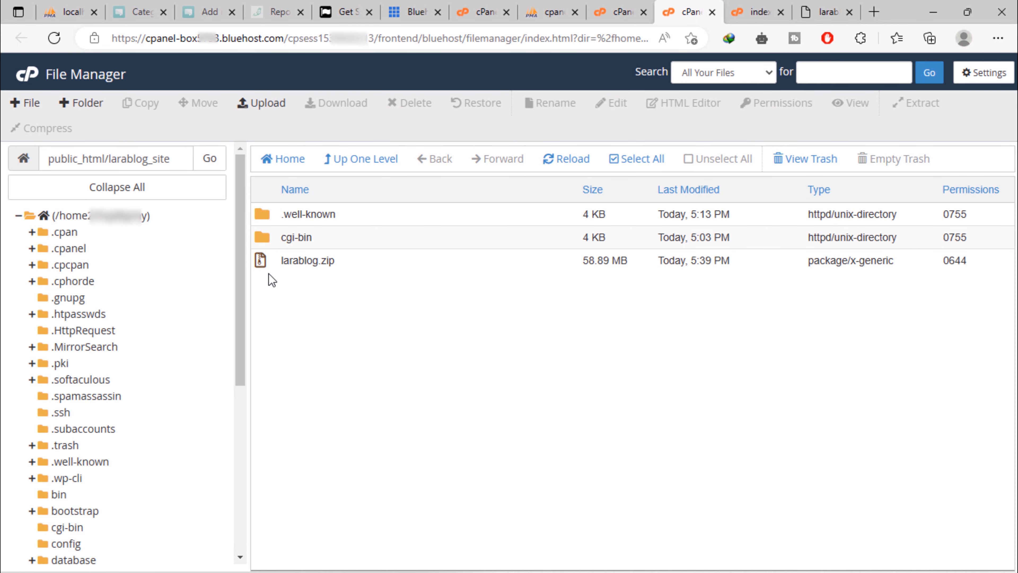
Extract larablog.zip into larablog_site and reload to show the new larablog folder
right_click(266, 263)
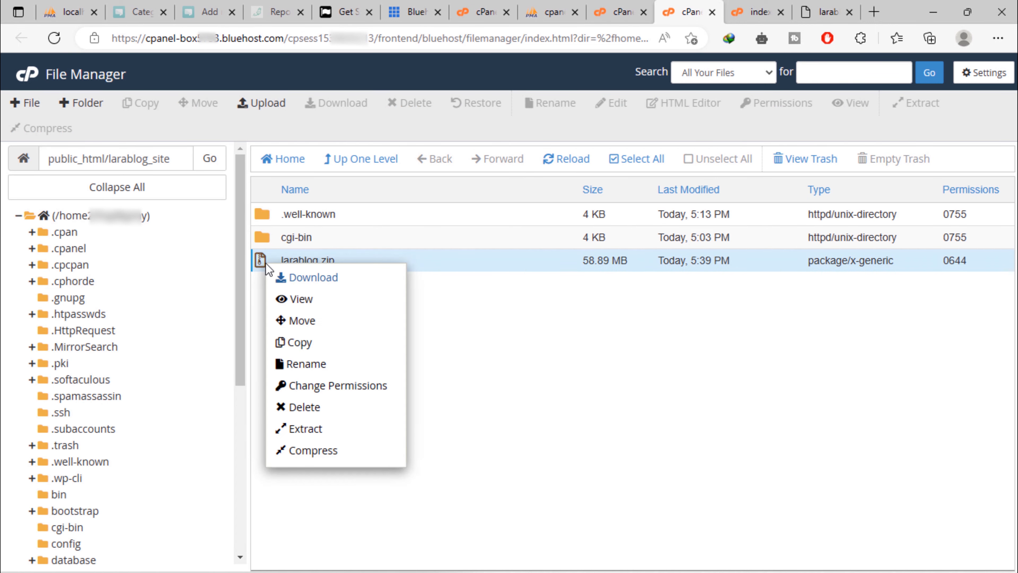
click(320, 429)
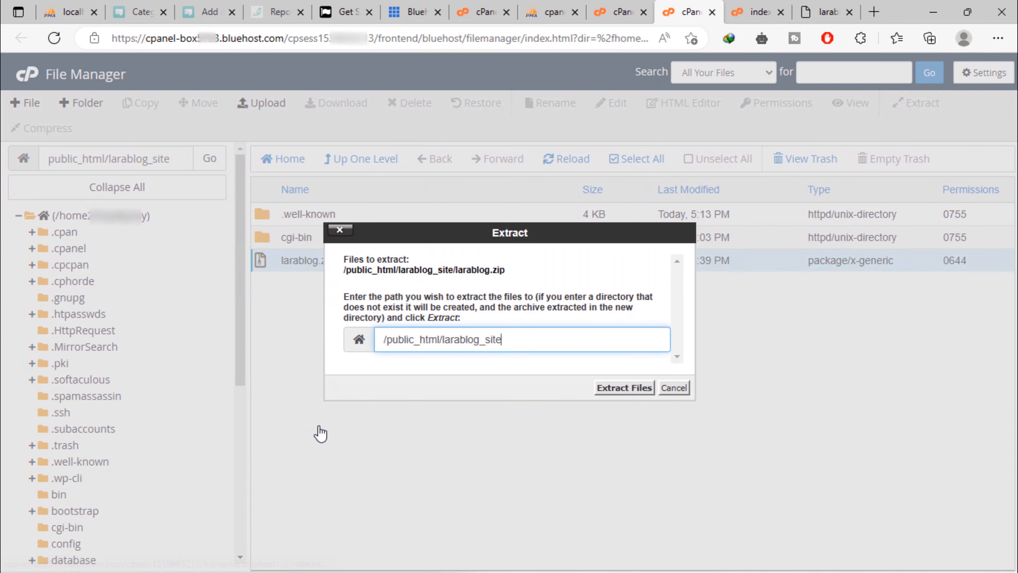
click(630, 387)
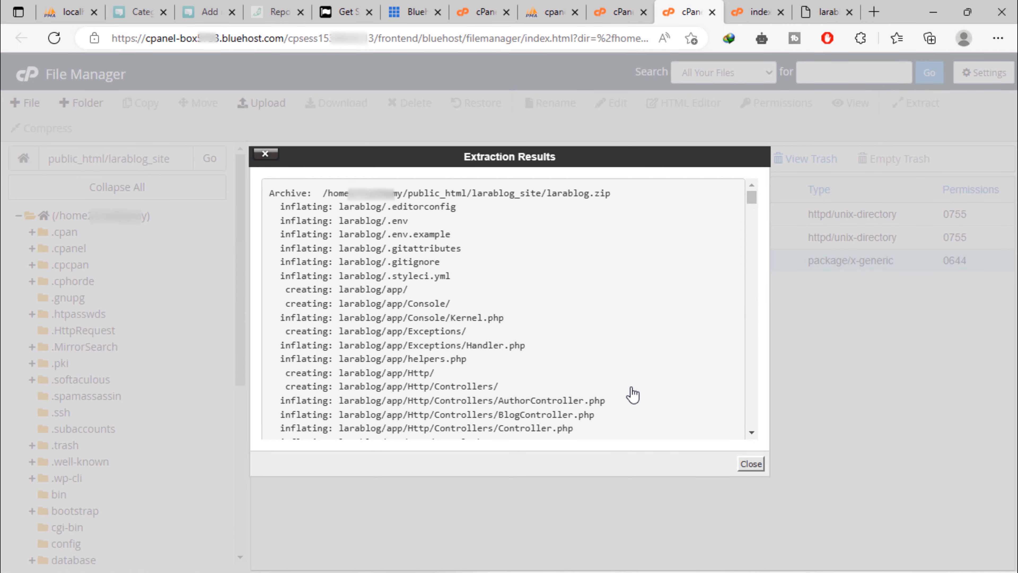
click(752, 465)
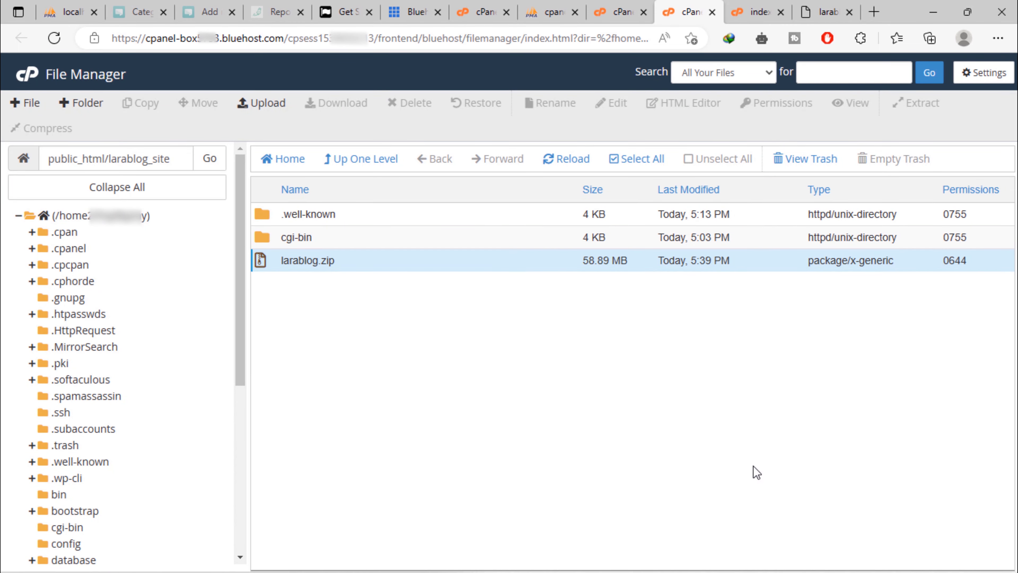
click(567, 166)
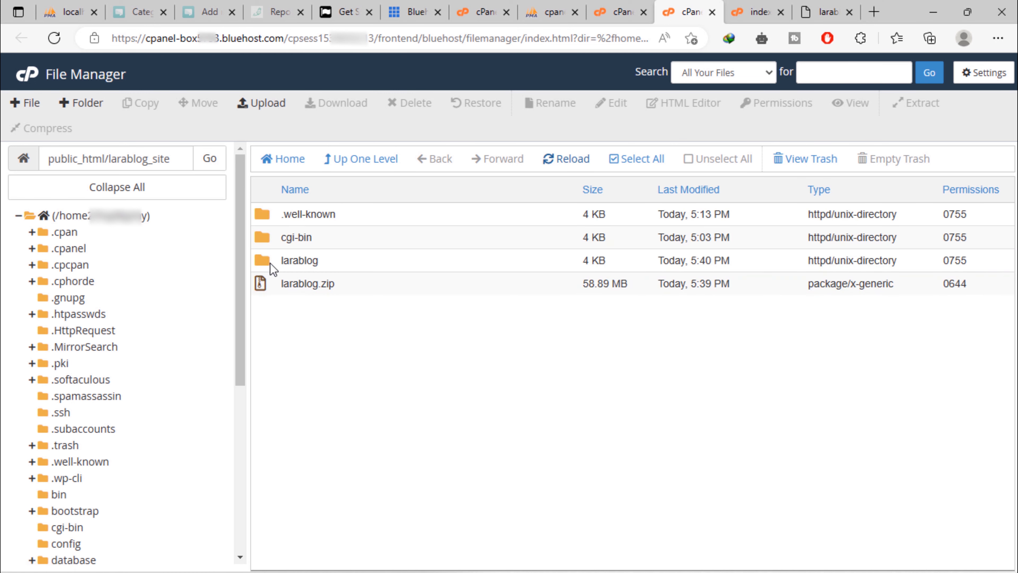
Move every file in the larablog folder up into /public_html/larablog_site/
double_click(261, 259)
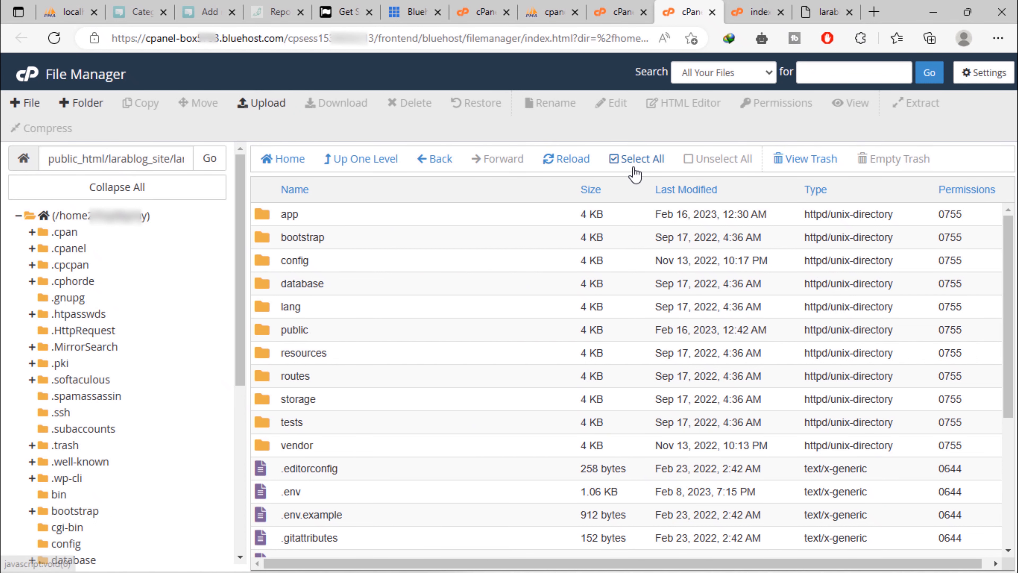
click(636, 159)
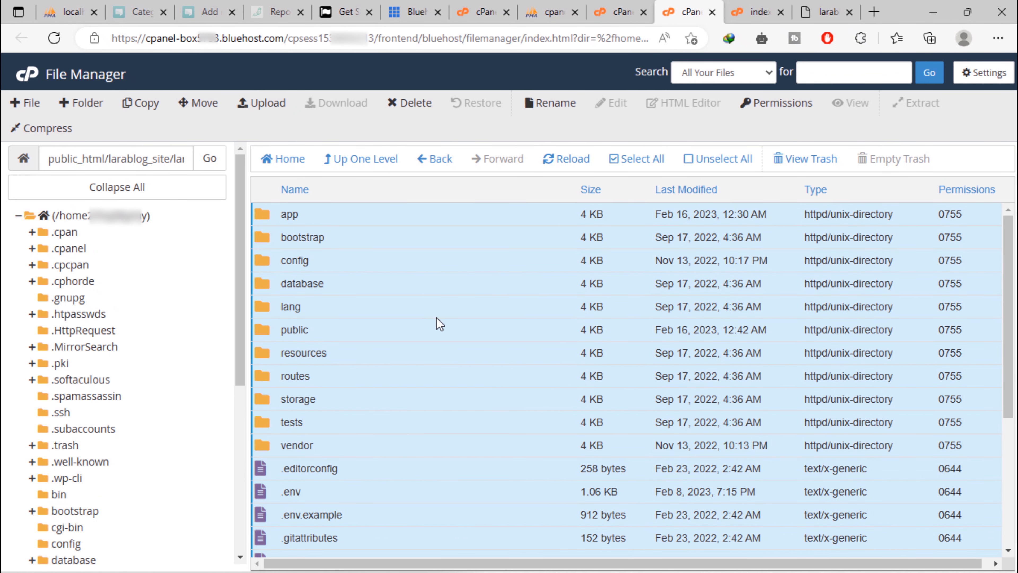
right_click(439, 324)
click(465, 332)
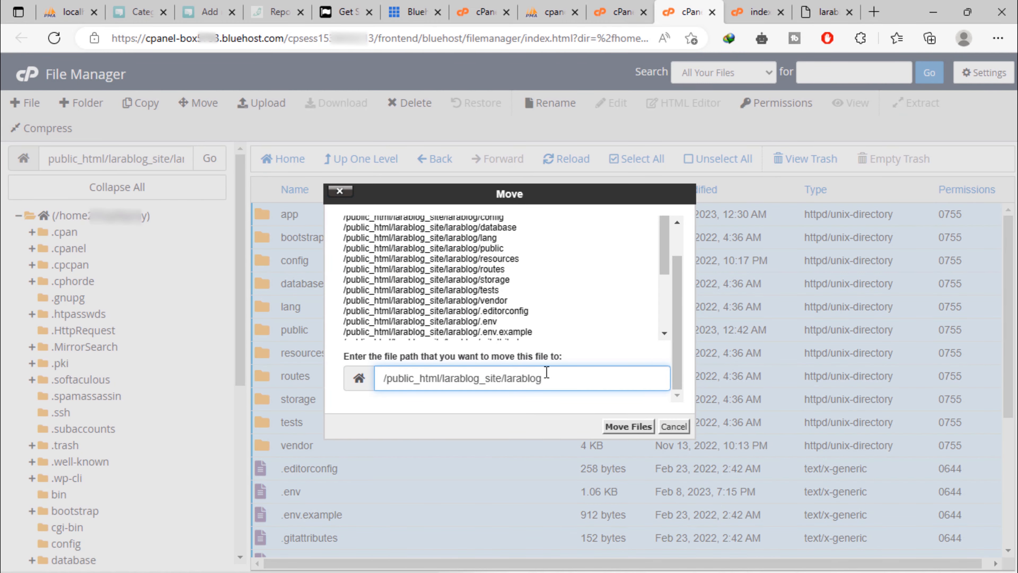
key(BackSpace)
key(BackSpace)
click(627, 427)
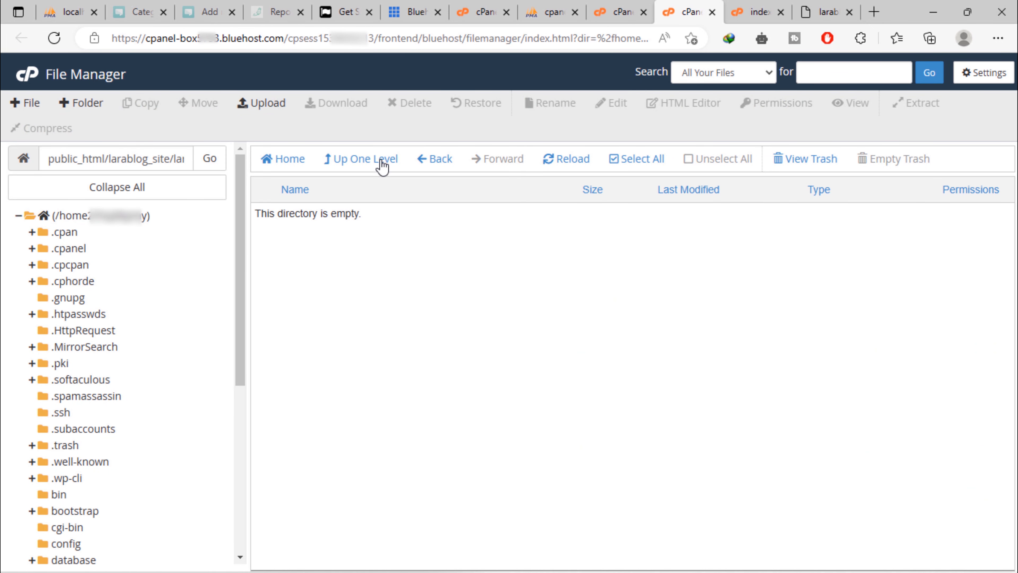
click(367, 160)
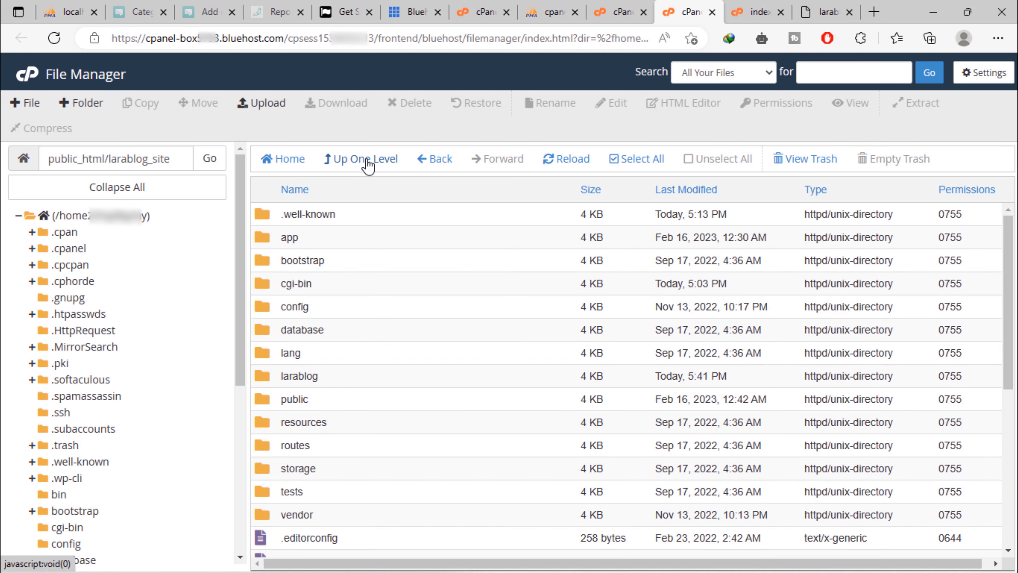
Delete the empty larablog folder to the trash
right_click(270, 381)
click(305, 457)
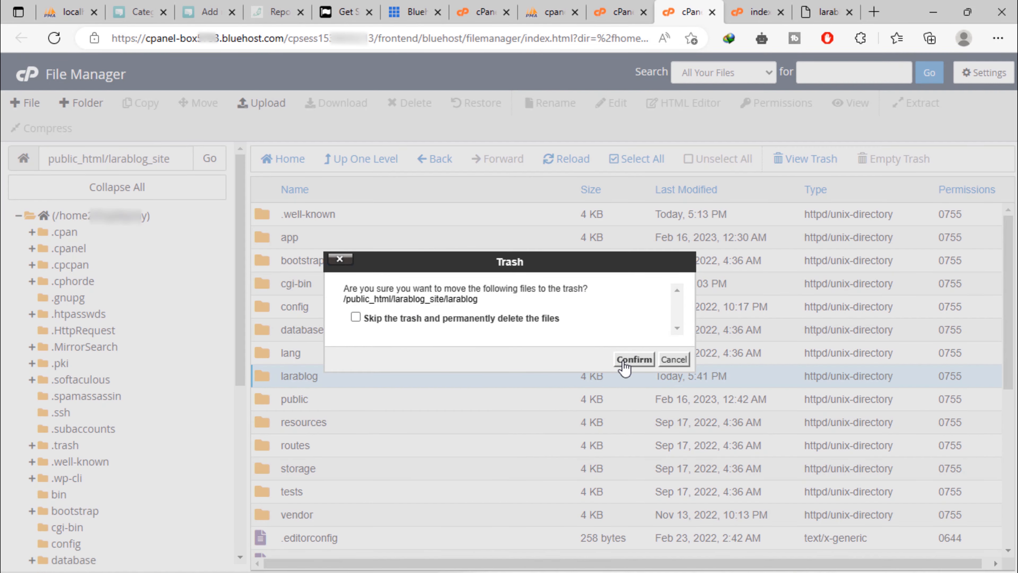
click(633, 360)
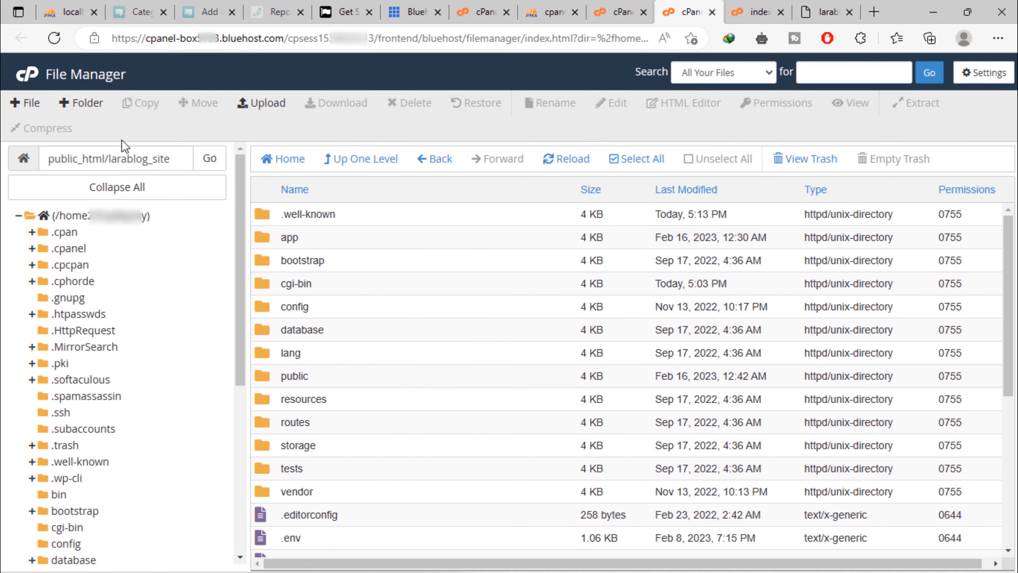
Permanently delete larablog.zip, skipping the trash
scroll(443, 329, down, 5)
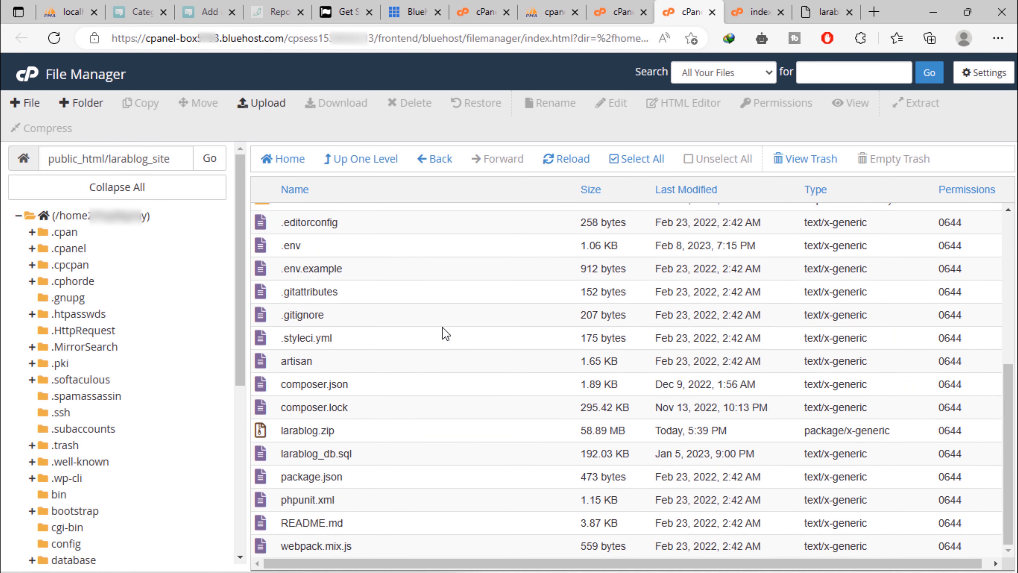
right_click(263, 430)
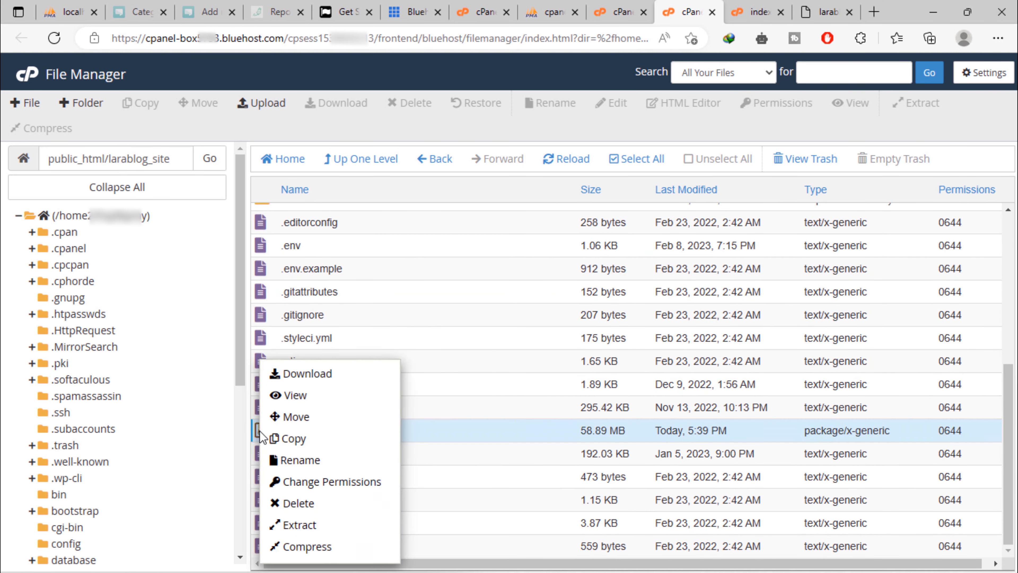
click(338, 503)
click(446, 316)
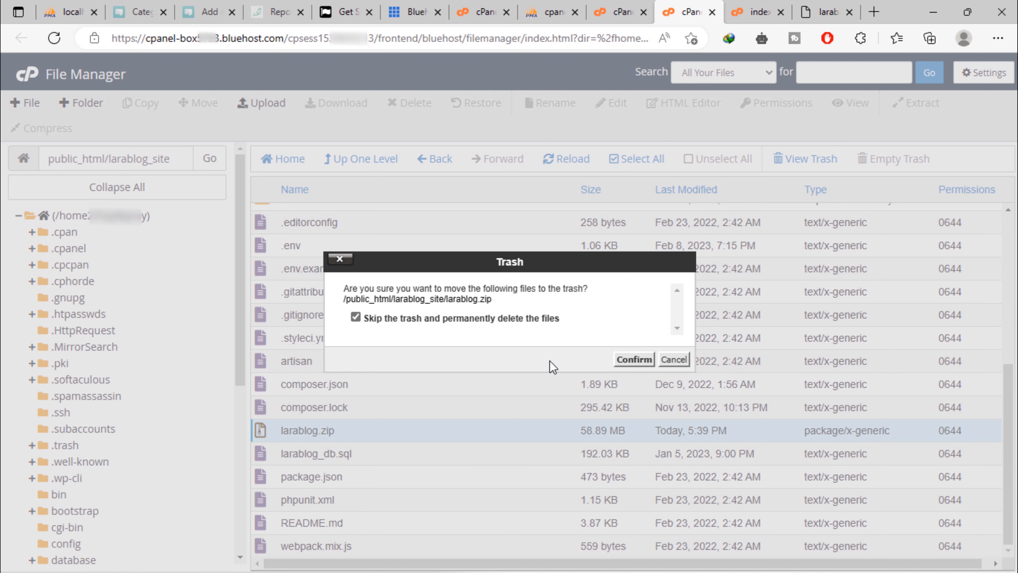
click(635, 361)
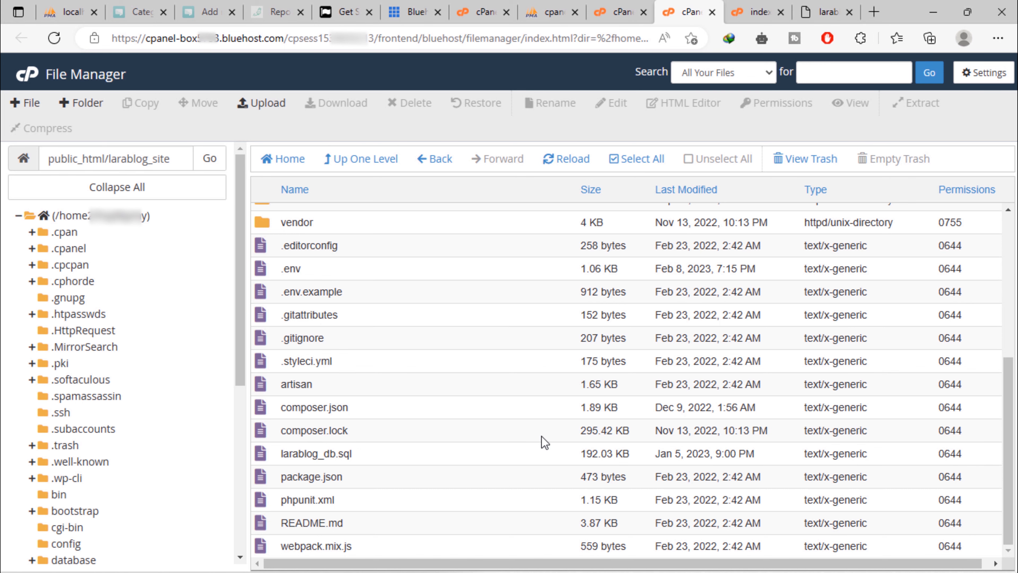
scroll(543, 441, up, 5)
scroll(544, 441, up, 2)
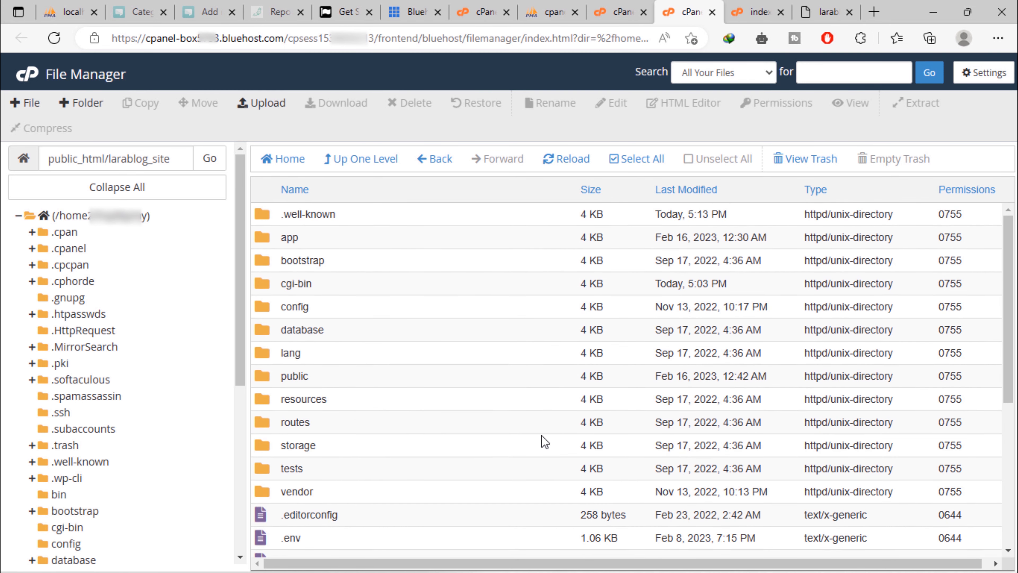
scroll(545, 441, down, 6)
scroll(544, 441, up, 6)
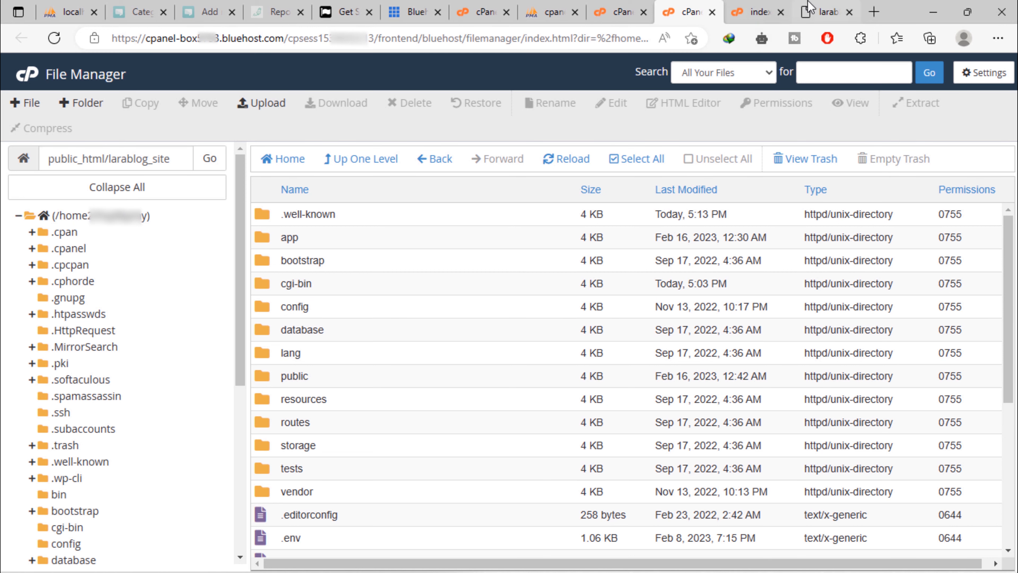
click(820, 12)
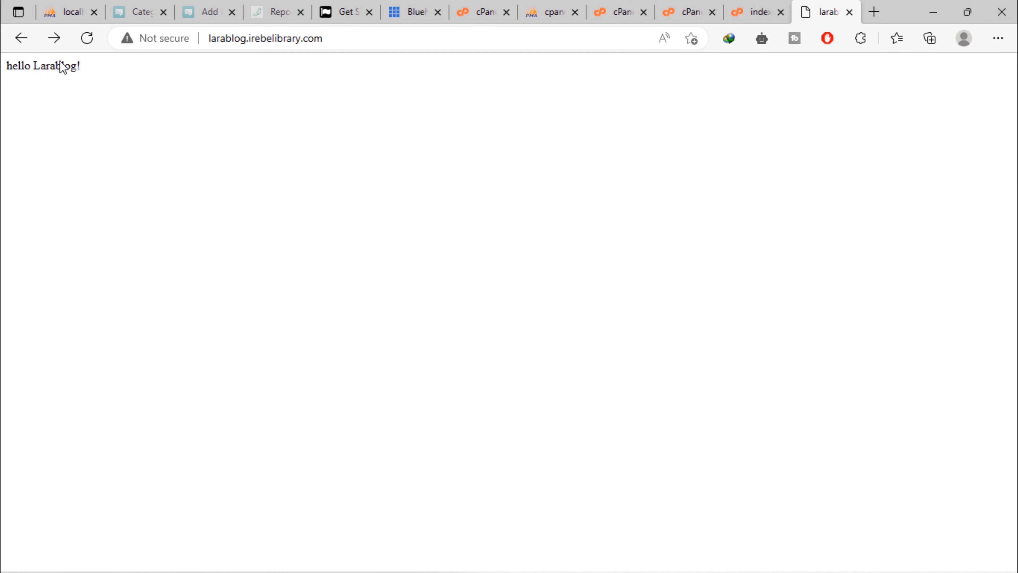
click(89, 39)
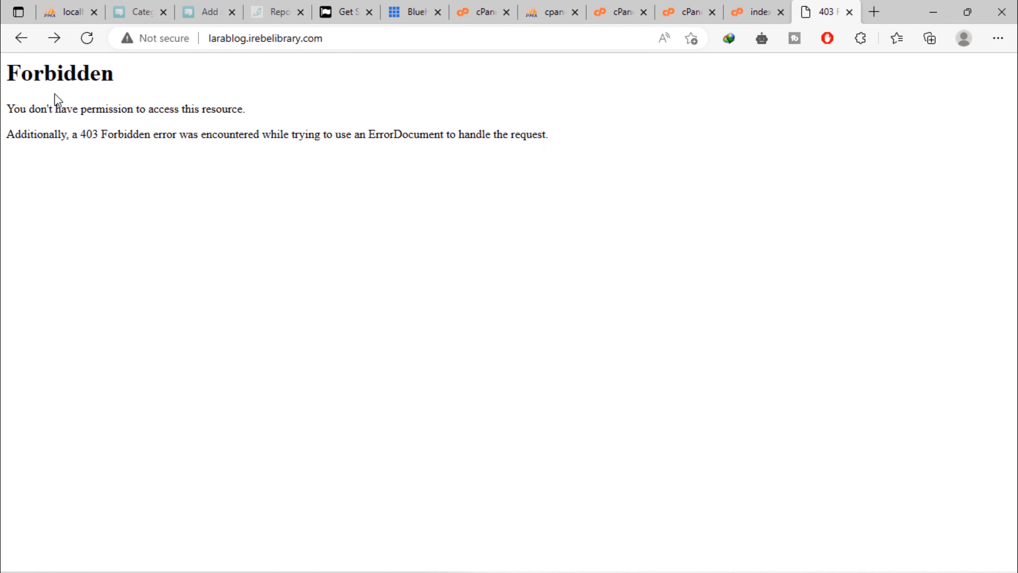
drag(30, 105, 299, 135)
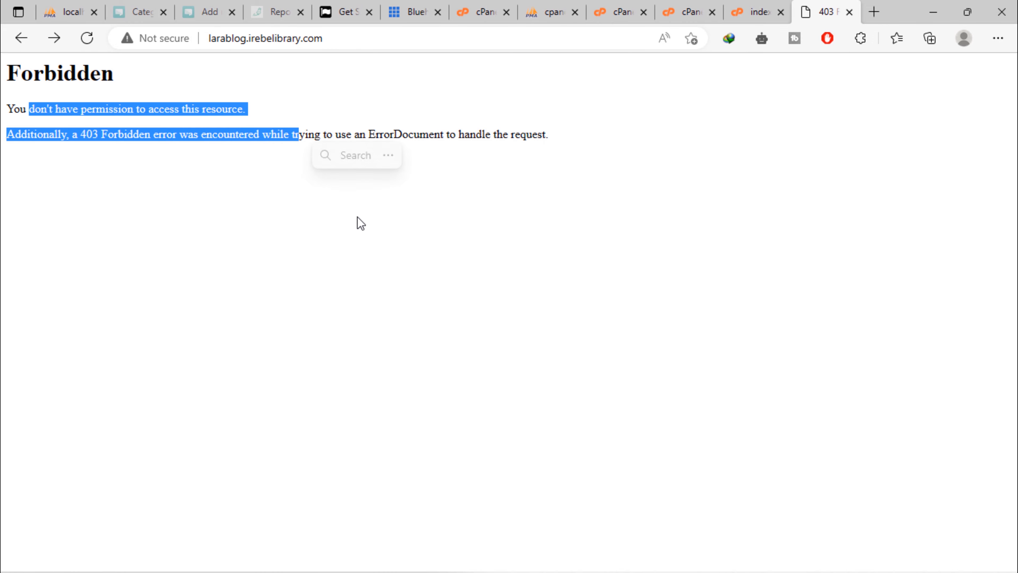
click(582, 310)
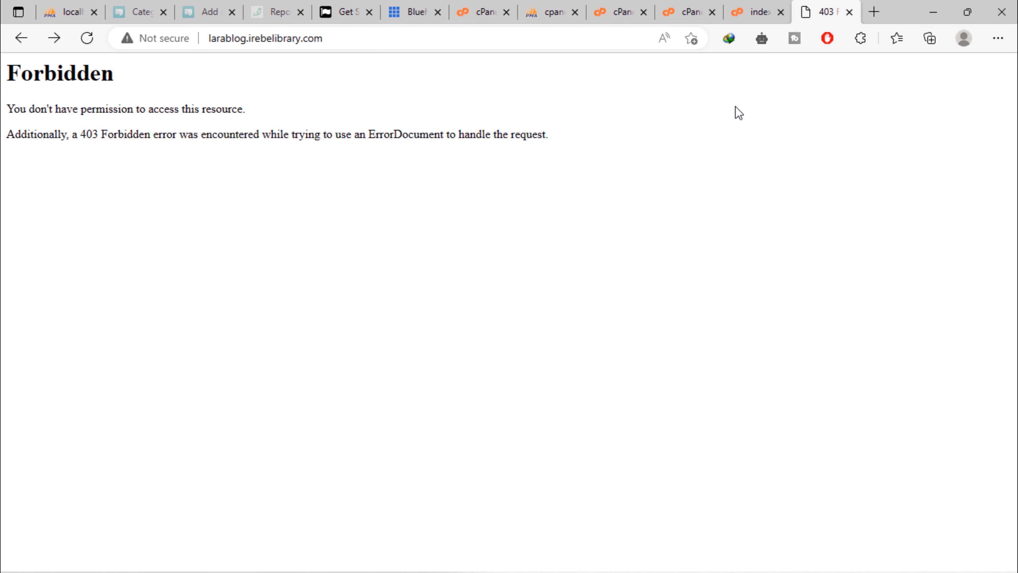
click(676, 11)
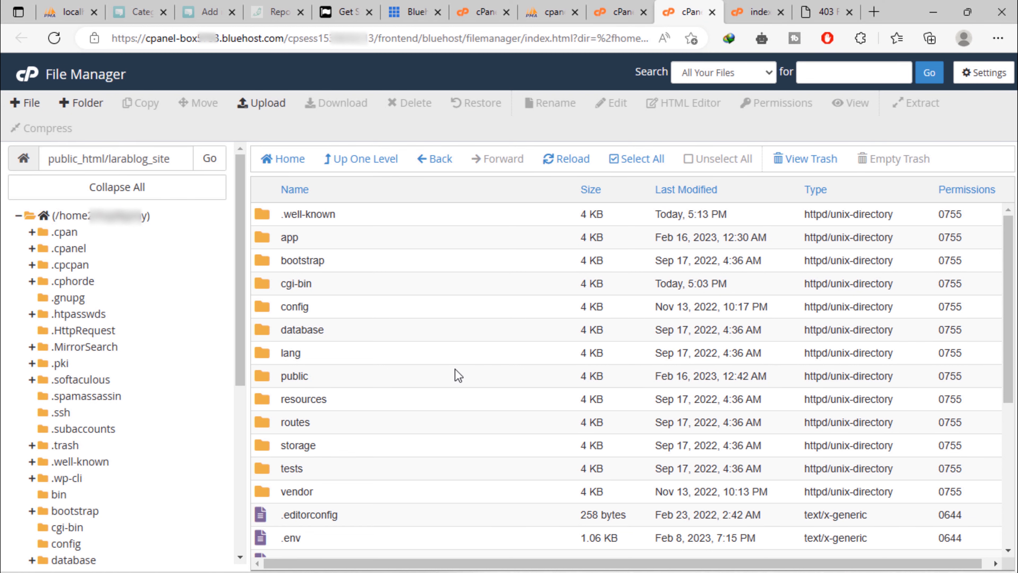
Create a new .htaccess file in larablog_site and open it in the editor
click(13, 106)
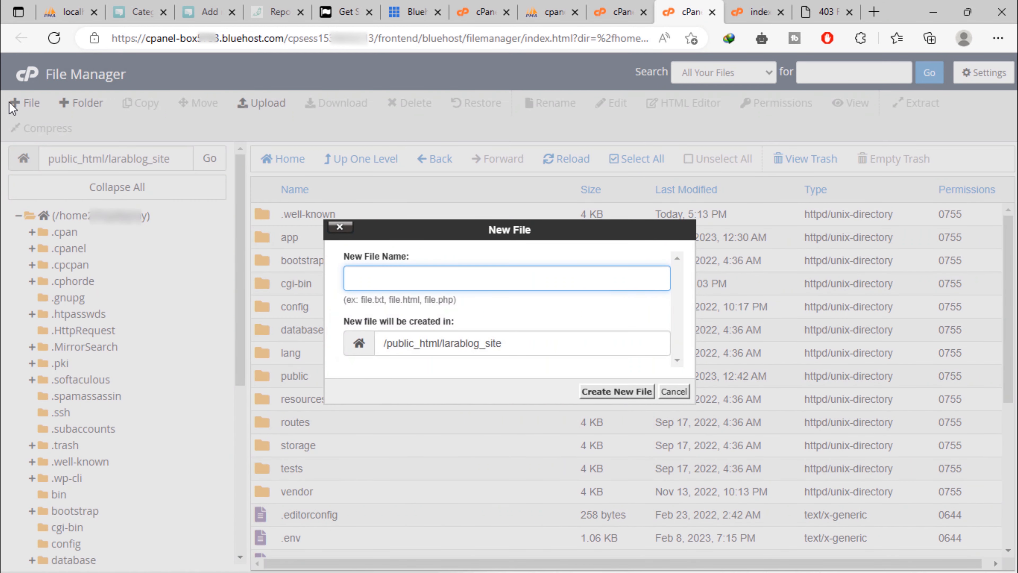
text(.htaccess)
click(610, 392)
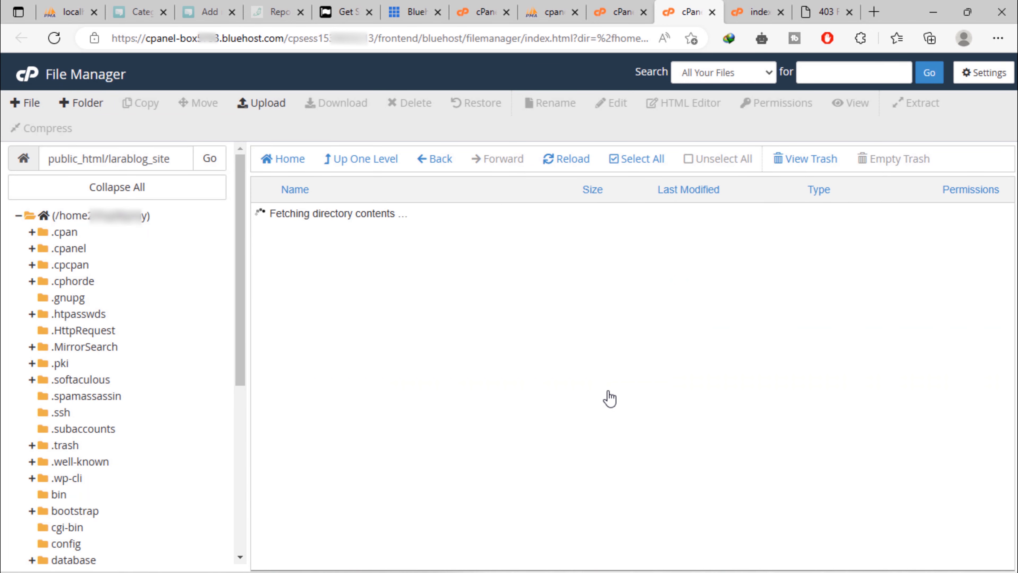
scroll(608, 393, down, 5)
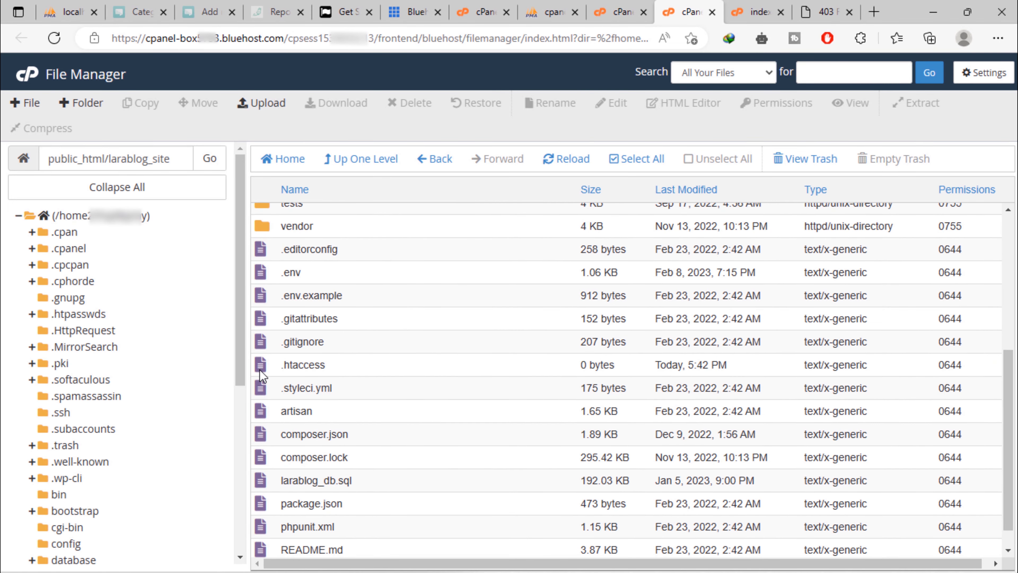
right_click(262, 367)
click(317, 419)
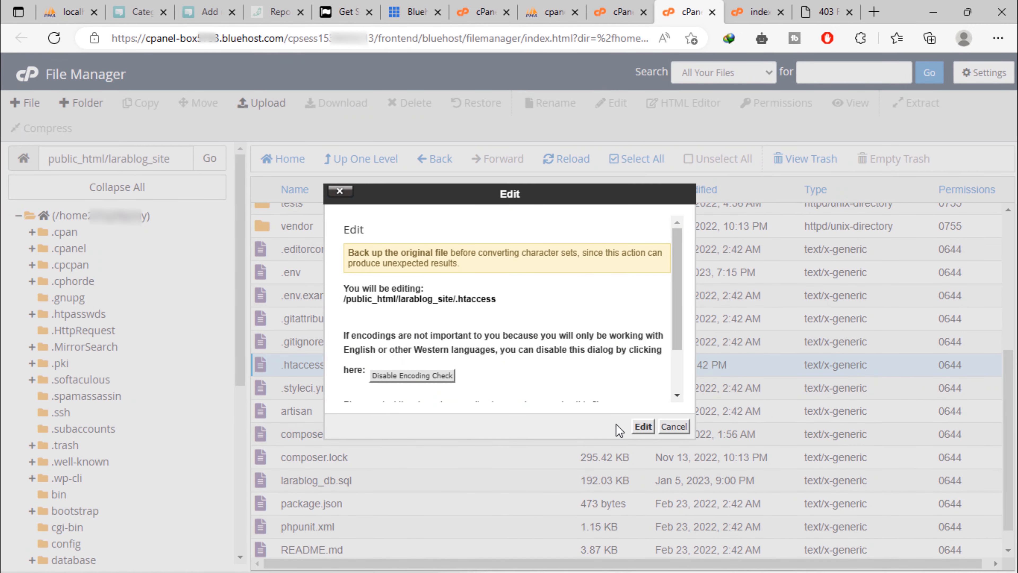
click(643, 426)
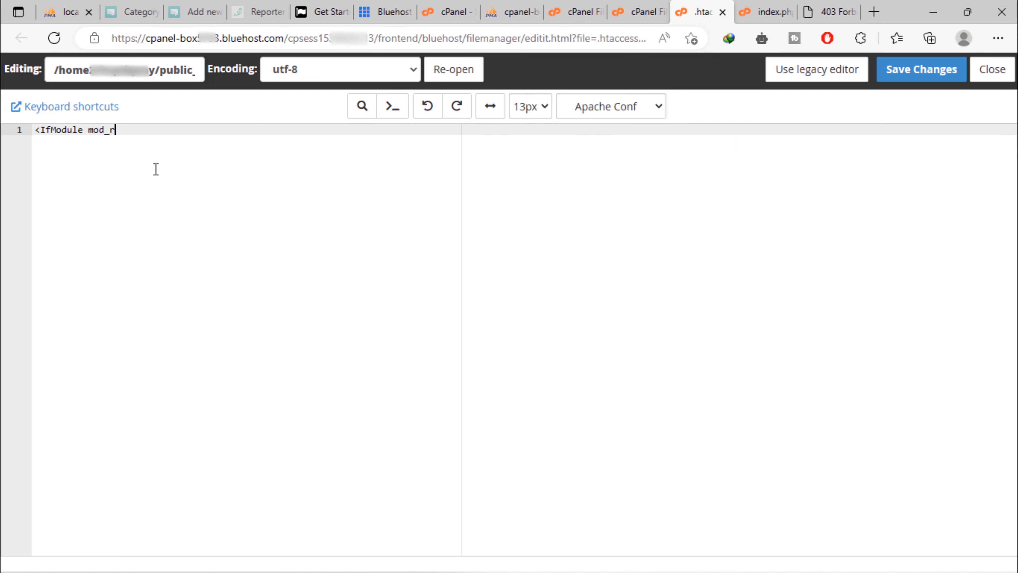
Add an IfModule mod_rewrite.c block with RewriteEngine On, RewriteBase / and two public/ RewriteRules, then save
text(c>)
key(Return)
key(Return)
text(</IfModule>)
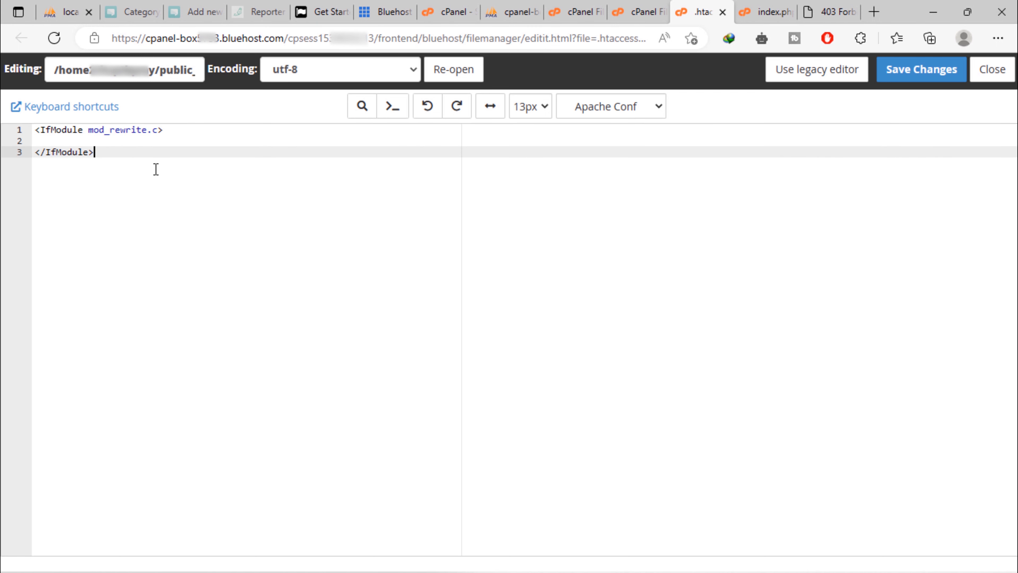
click(86, 142)
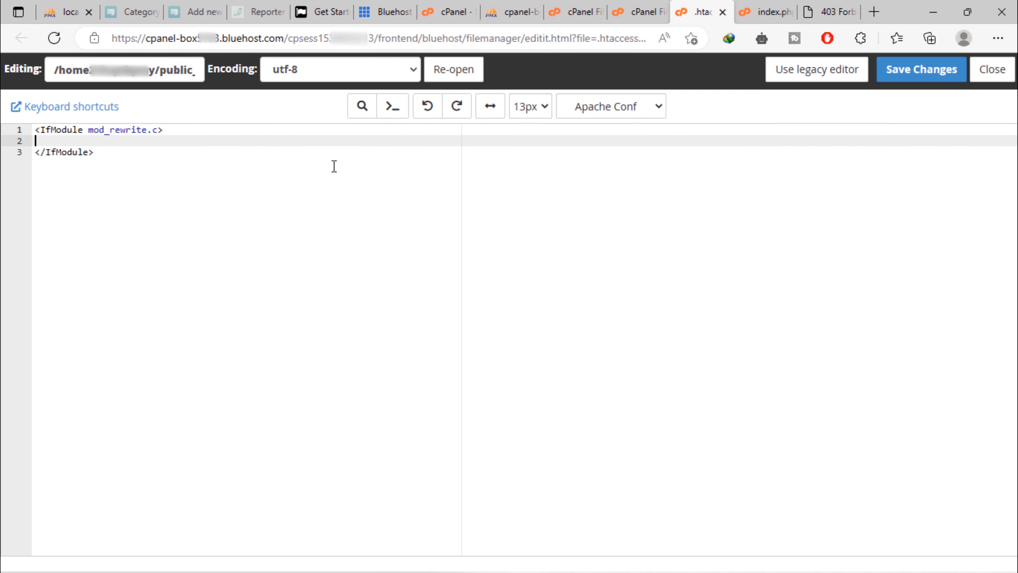
text(RewriteEngine On)
key(Return)
text(Rewrit)
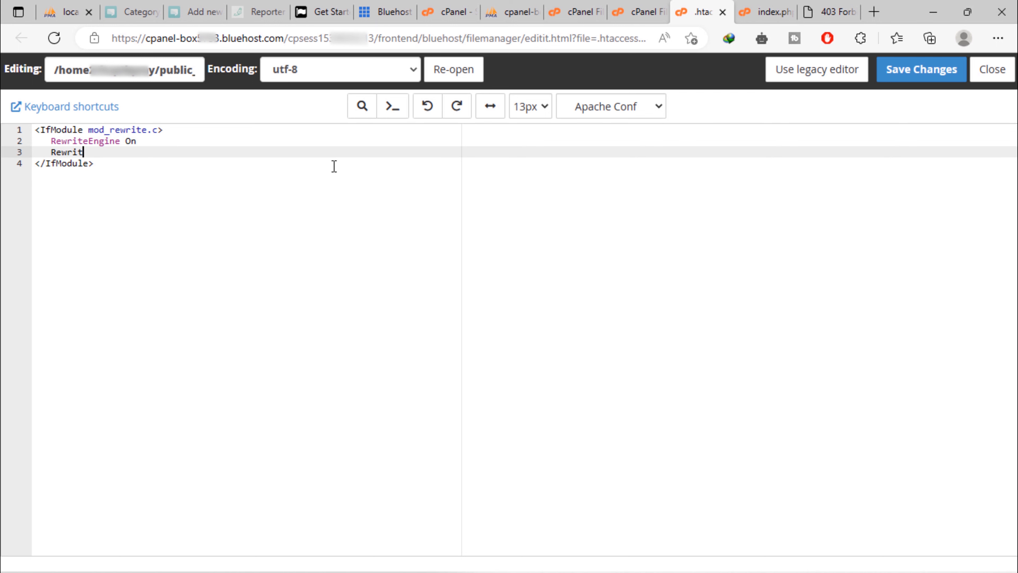
text(eBase /)
key(Return)
text(Re)
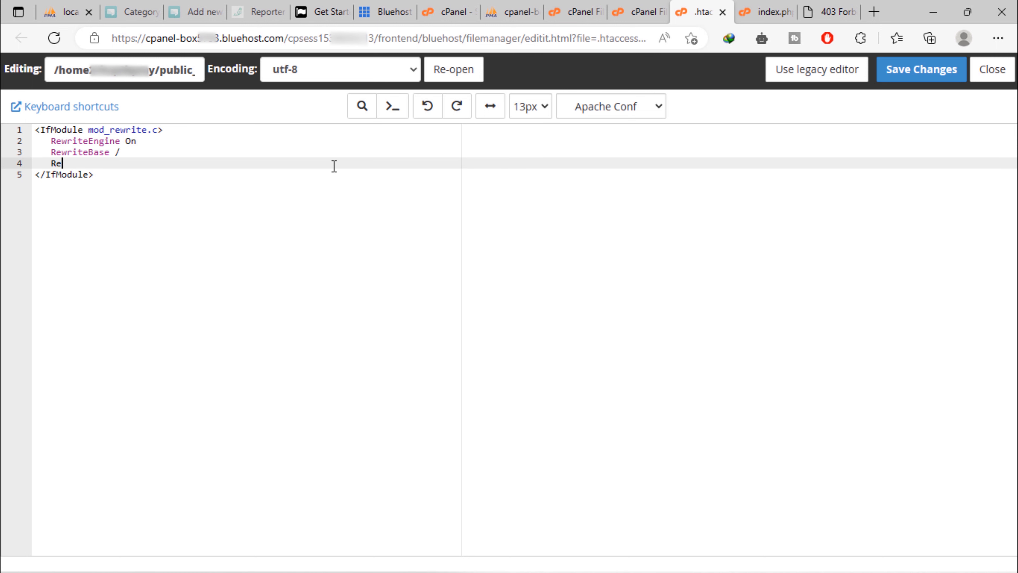
text(writeRule ^$ public/index.php [L)
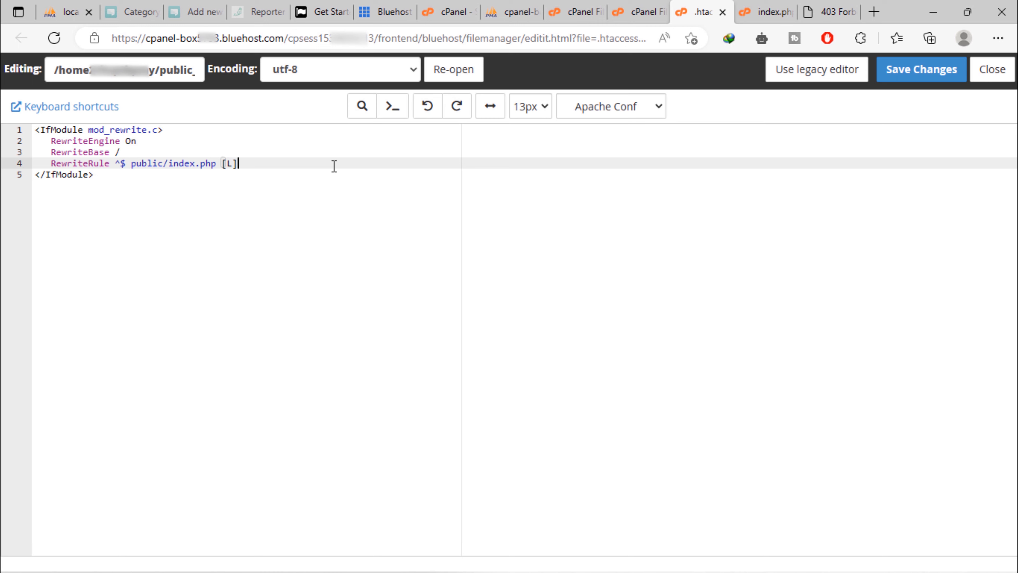
key(Return)
text(Rewri)
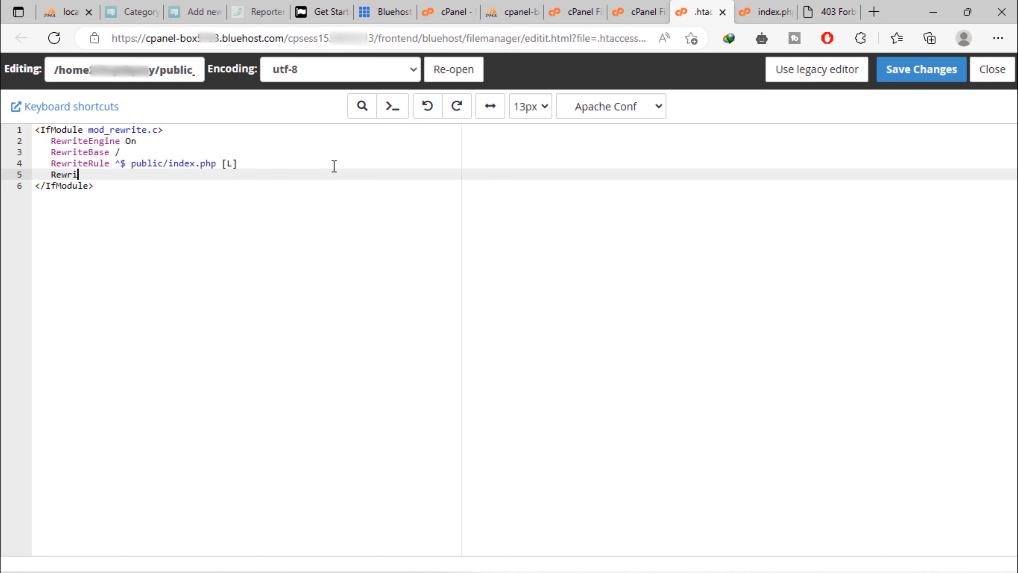
text(teRule ^((?!pu)
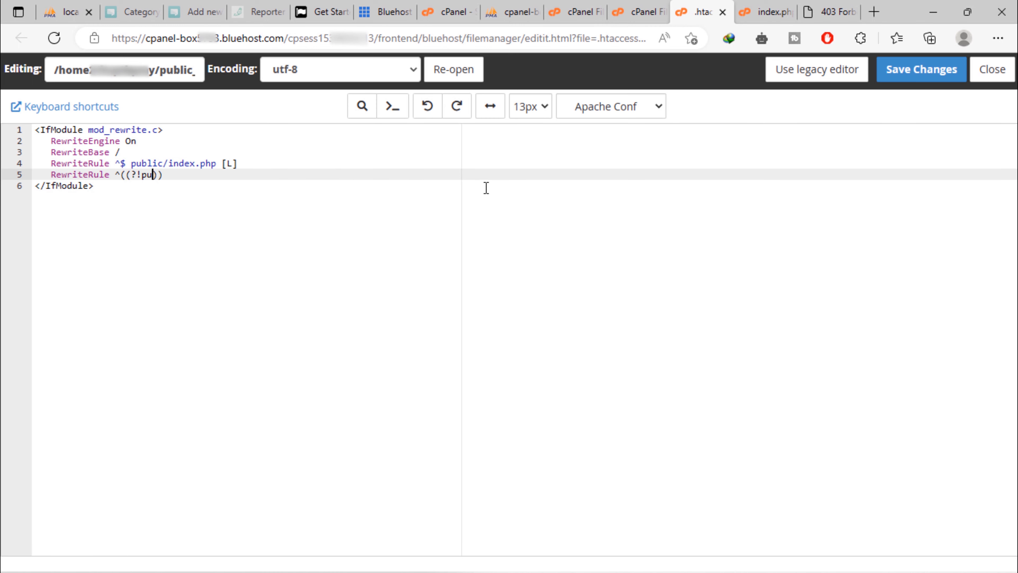
text(blic/).*) public/$1 [L,NC)
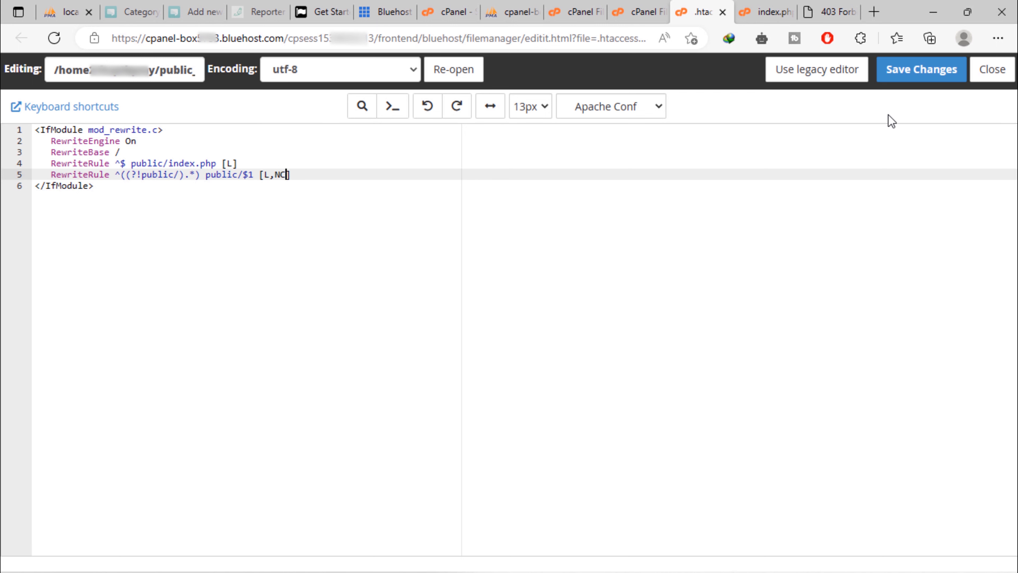
click(932, 77)
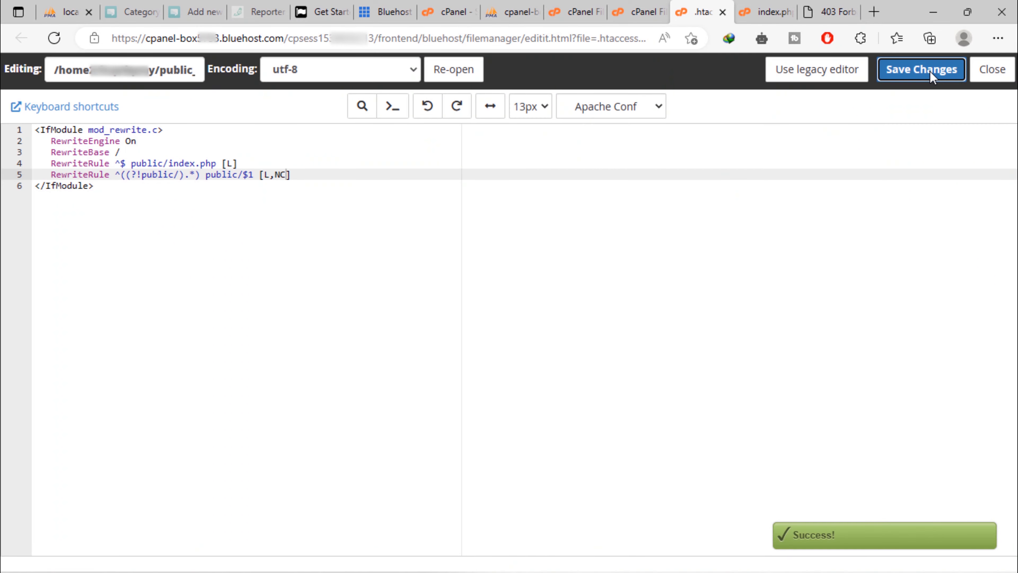
Reload the Forbidden site tab and check Laravel's sessions-path ErrorException
click(827, 5)
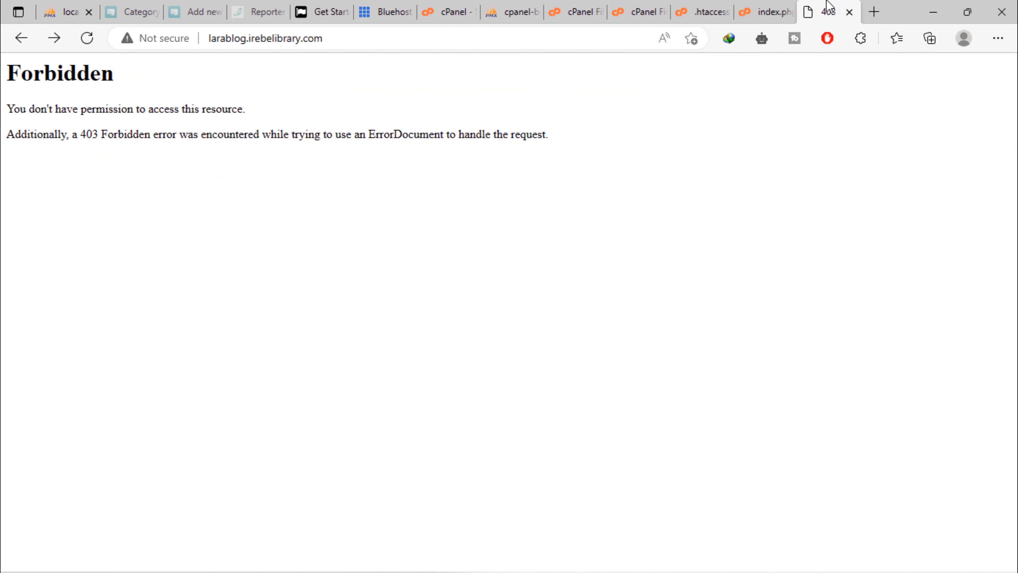
click(86, 42)
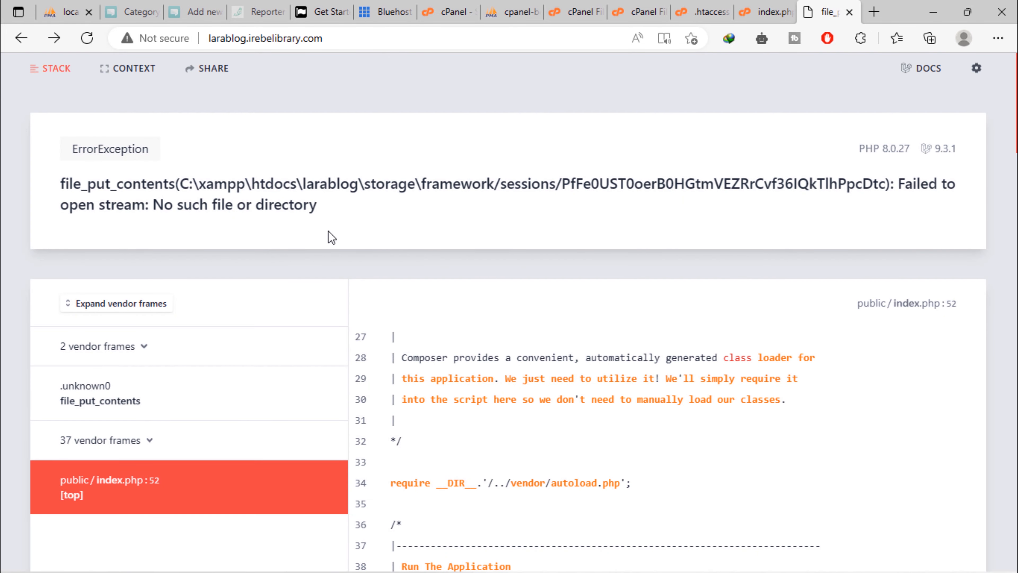
drag(176, 182, 475, 222)
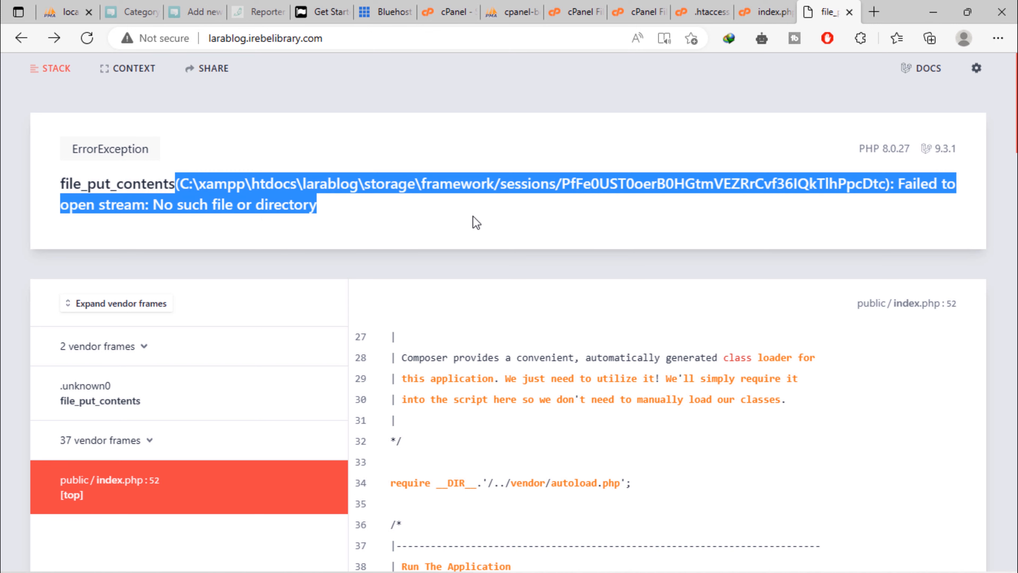
click(488, 262)
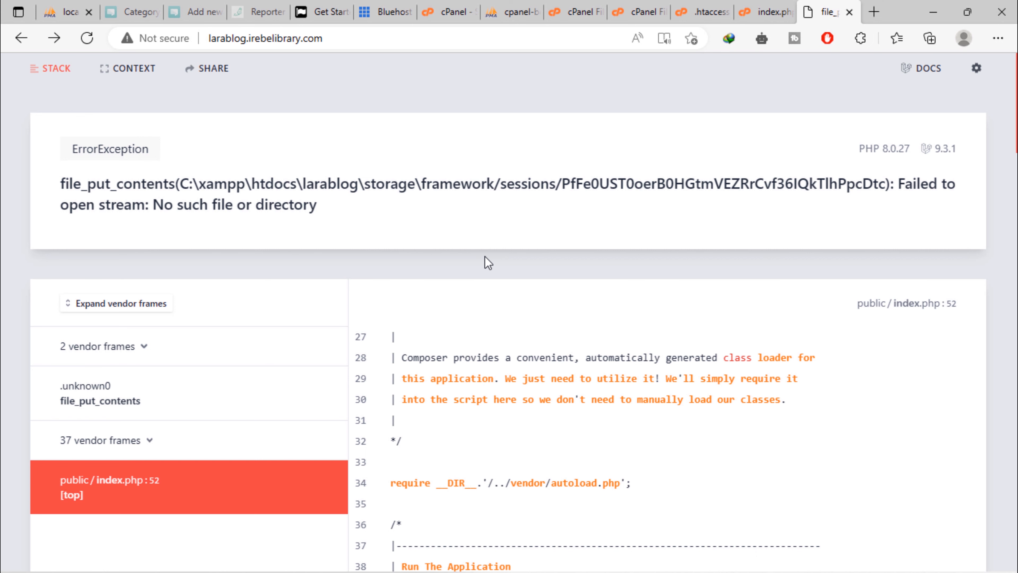
click(639, 8)
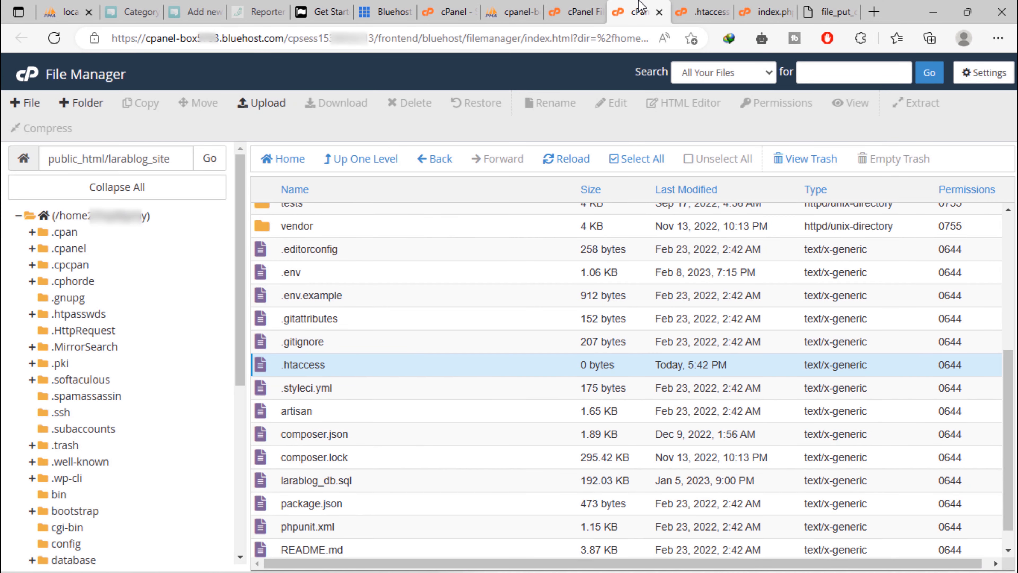
Permanently delete all six files inside bootstrap/cache, skipping the trash
scroll(491, 386, up, 5)
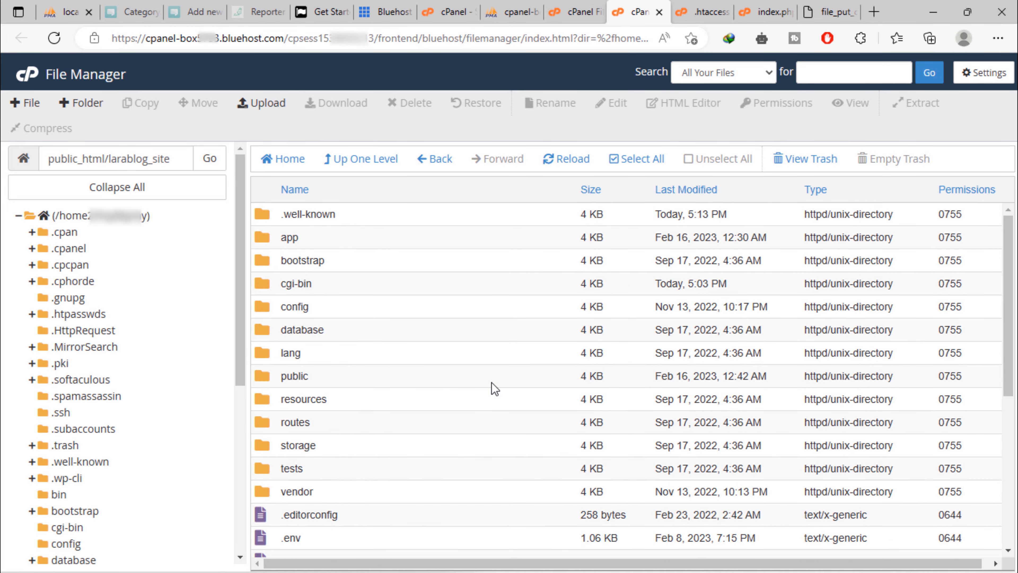
double_click(266, 264)
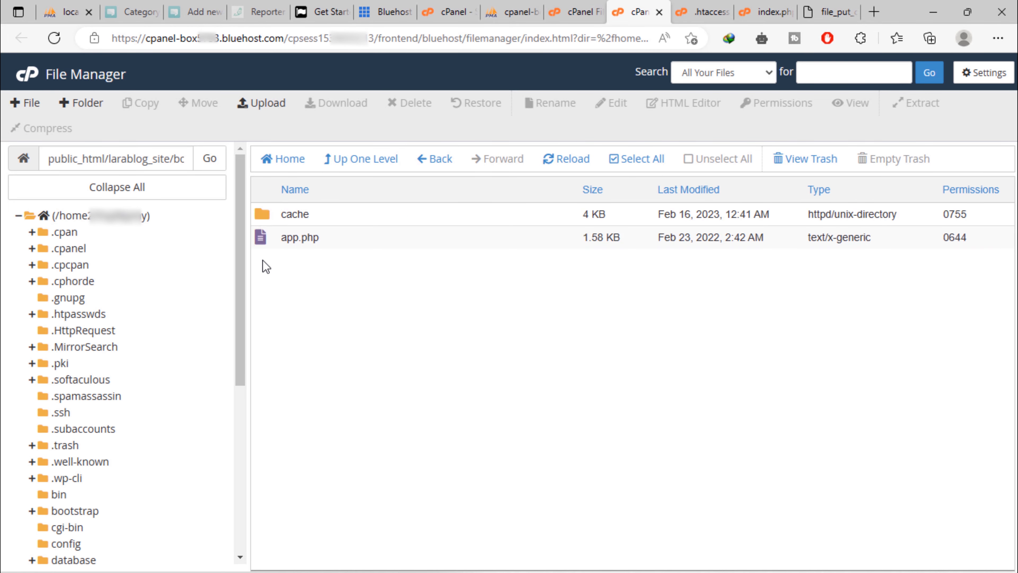
double_click(260, 216)
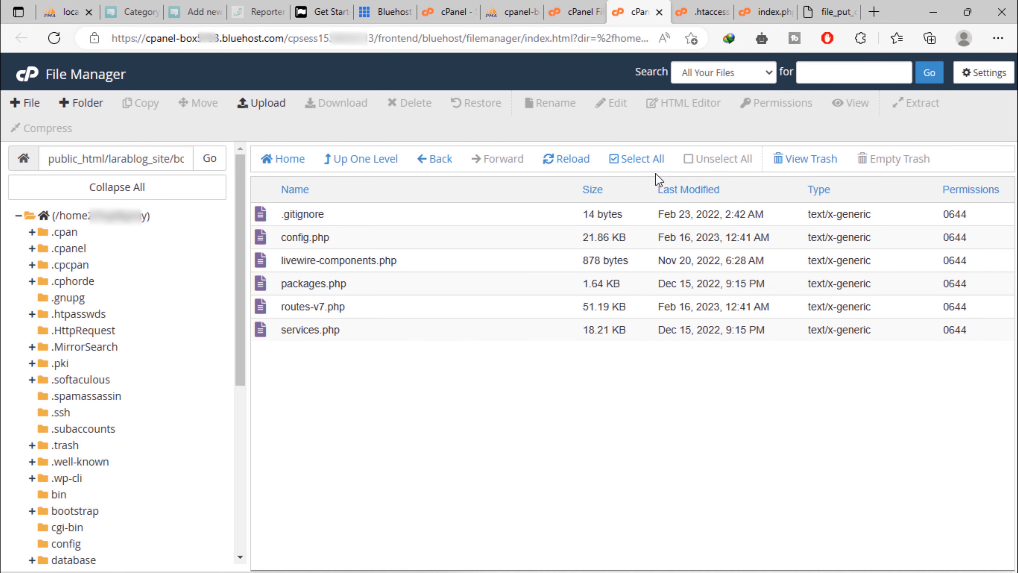
click(645, 160)
right_click(417, 277)
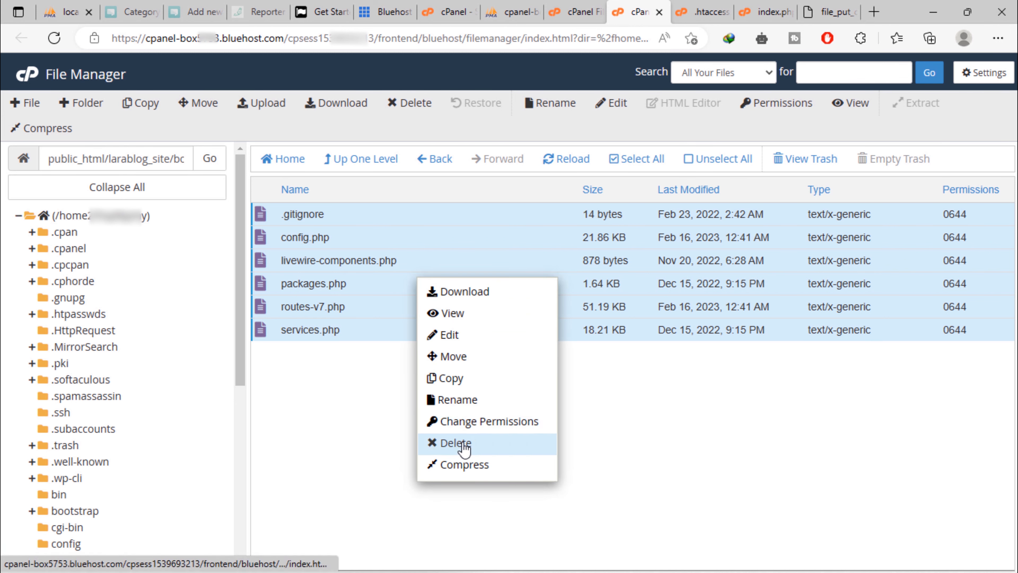
click(455, 442)
click(448, 346)
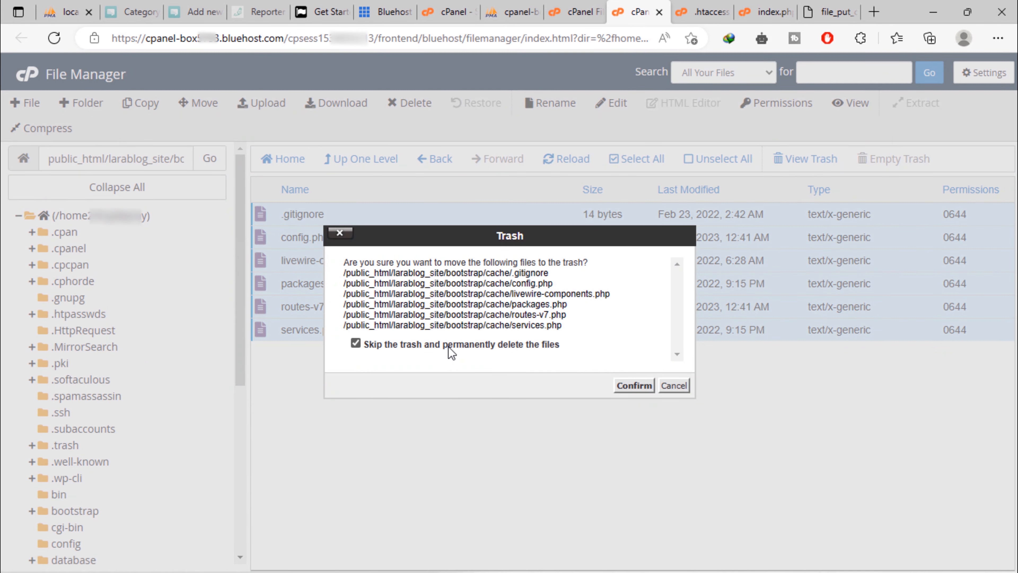
click(635, 386)
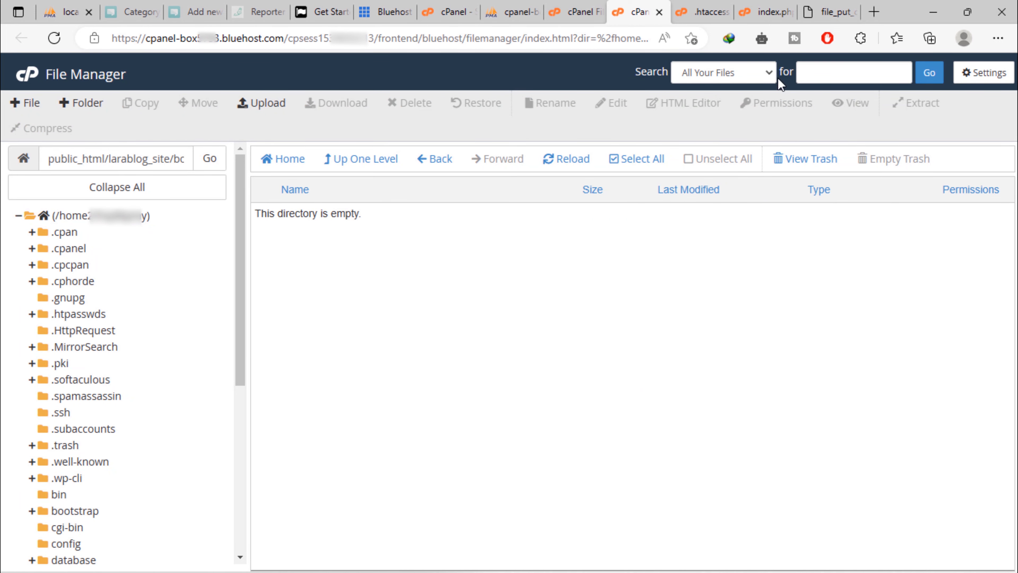
click(817, 9)
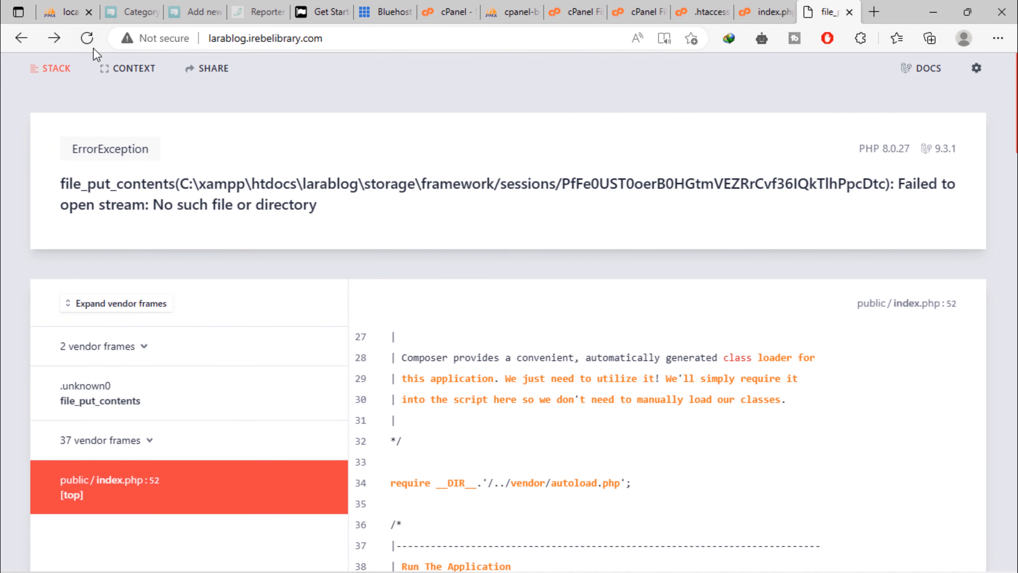
Reload the larablog site to reveal the root database access-denied error, then go back to File Manager
click(88, 38)
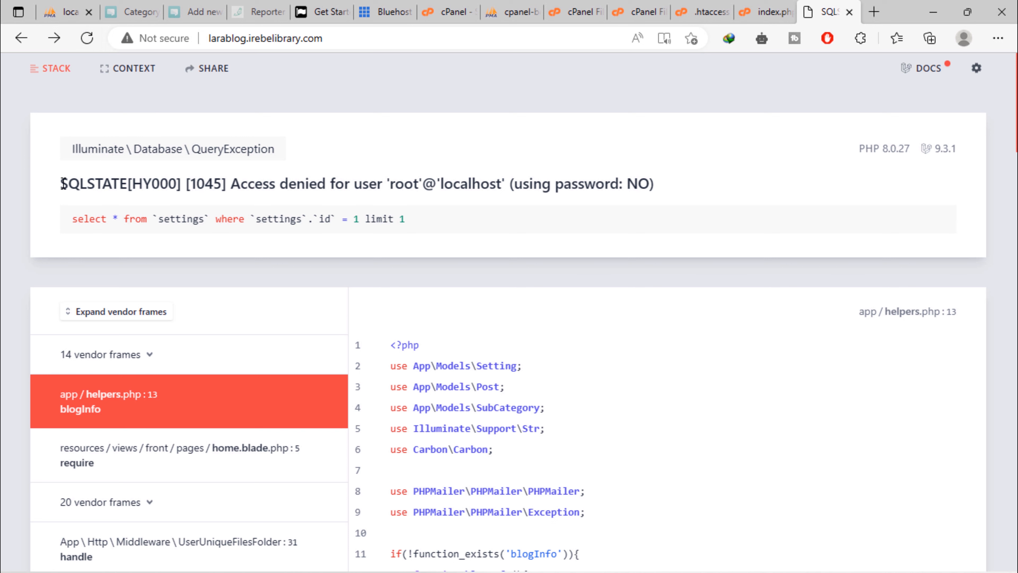
drag(61, 183, 723, 187)
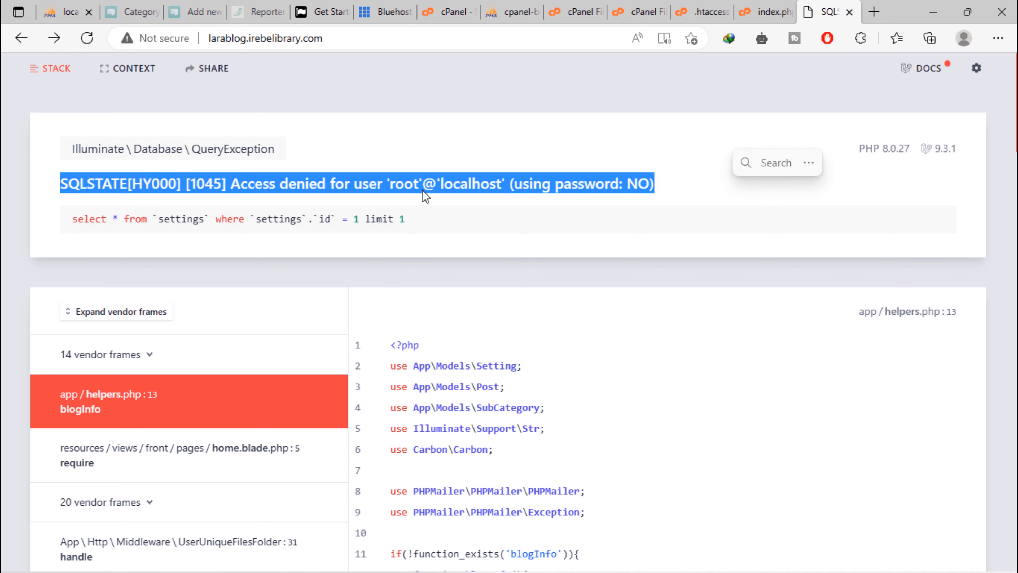
click(3, 283)
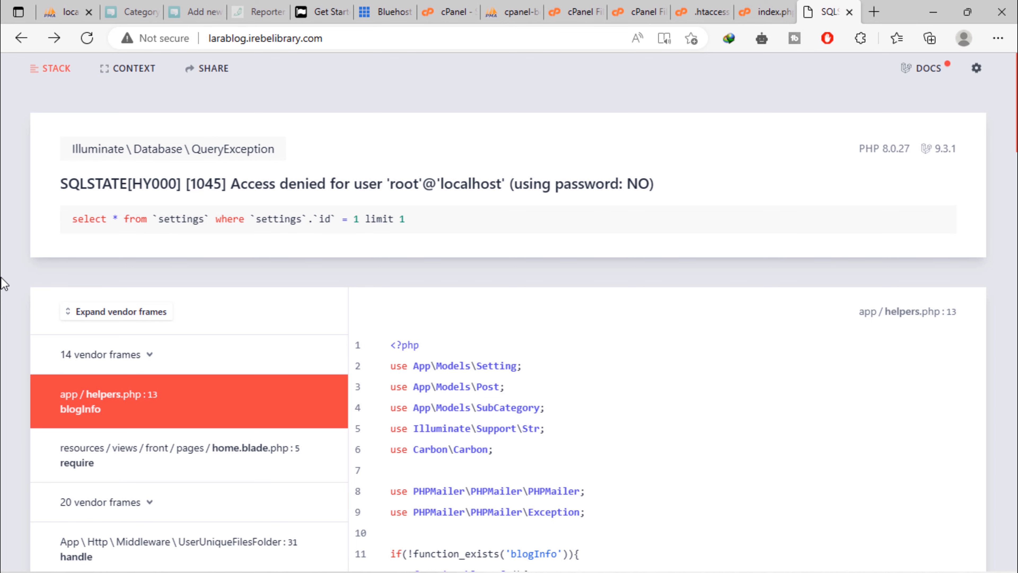
click(641, 5)
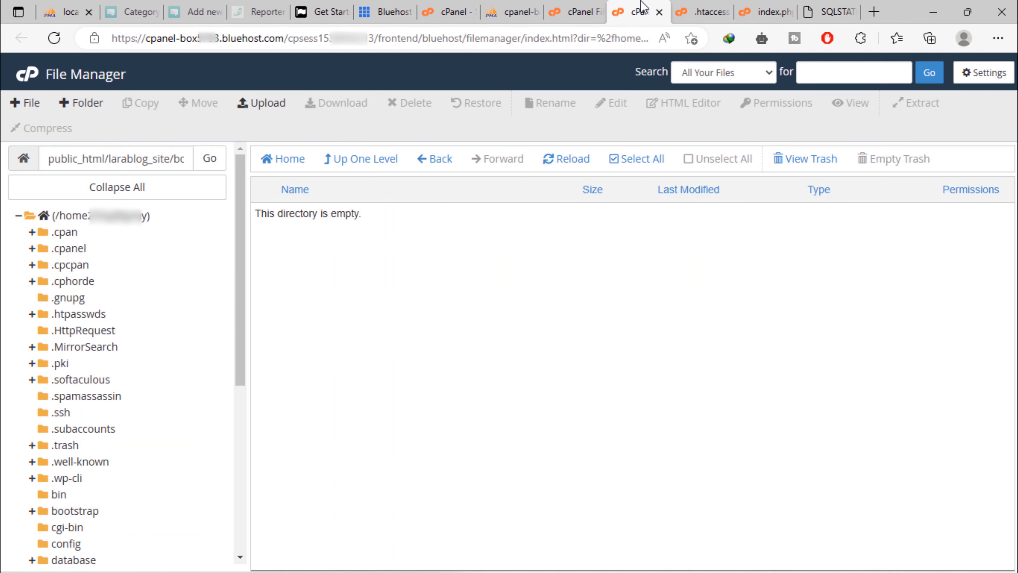
Go up from the cache folder to larablog_site and open its .env file in the text editor
click(346, 162)
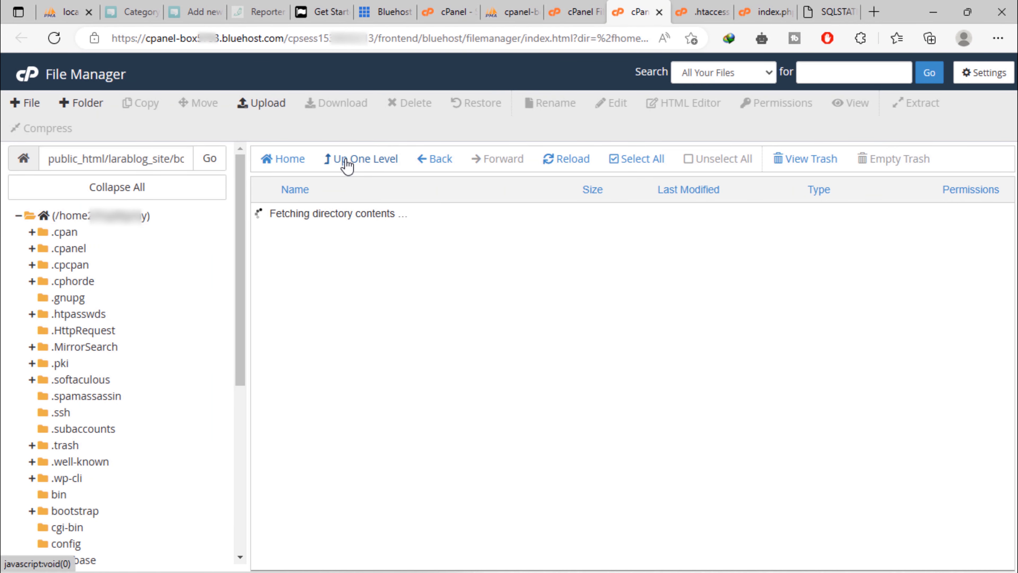
click(347, 162)
scroll(391, 345, down, 7)
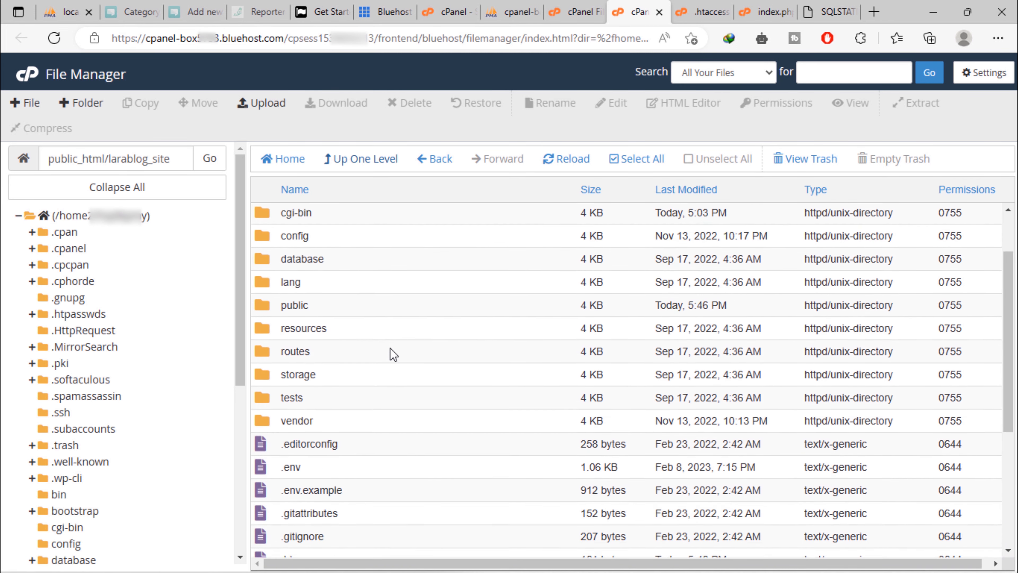
right_click(265, 273)
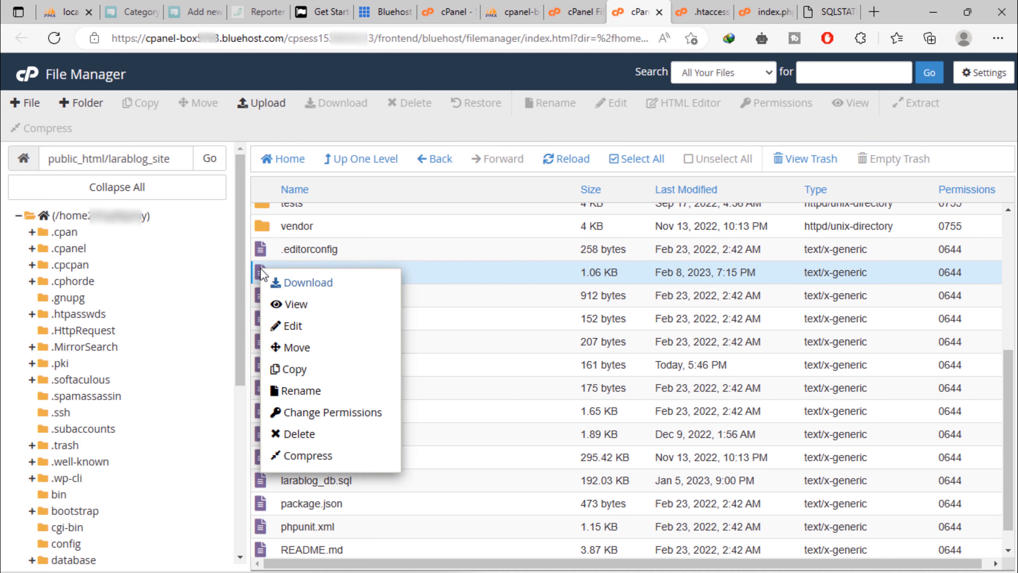
click(311, 331)
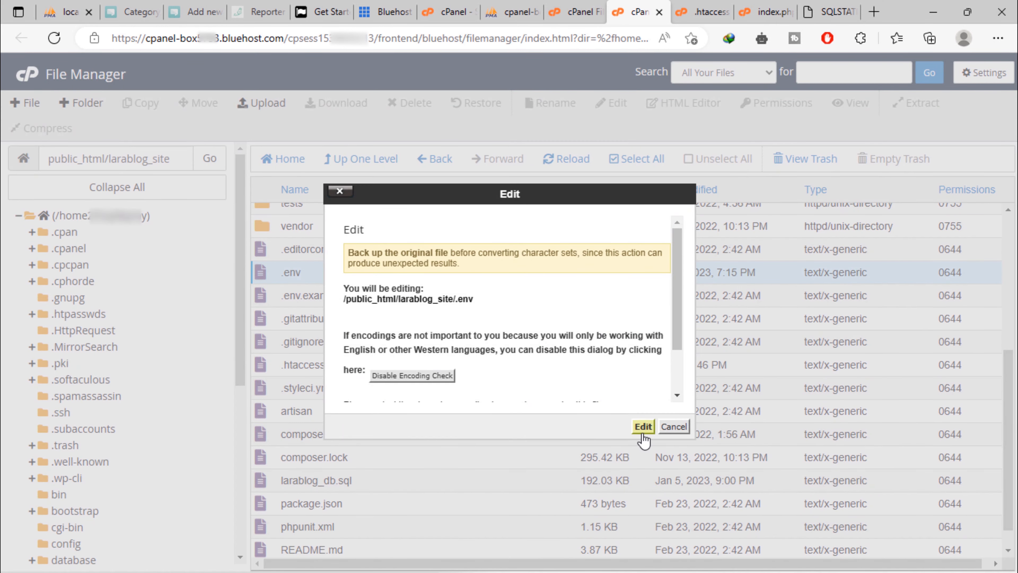
click(643, 426)
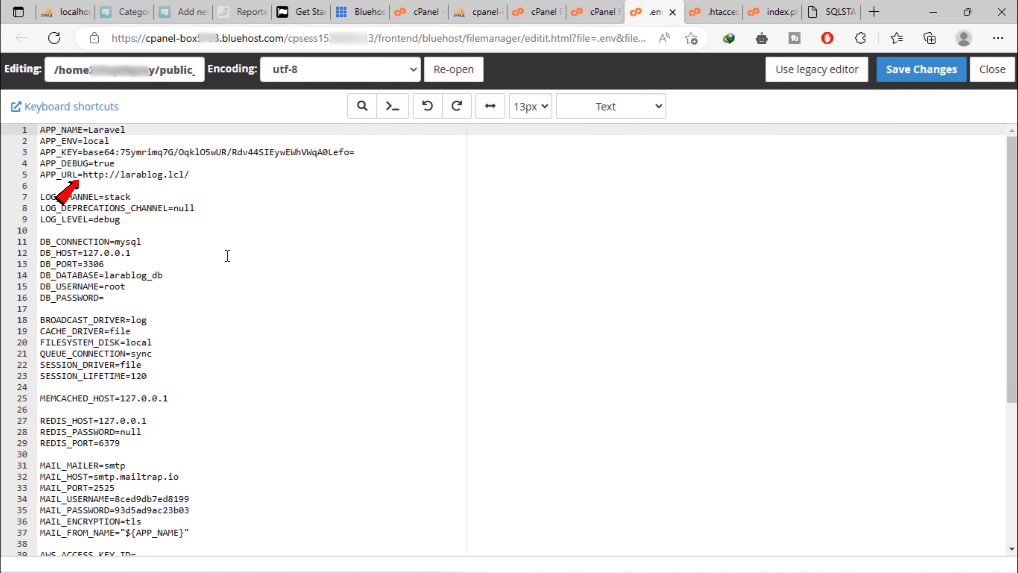
click(829, 11)
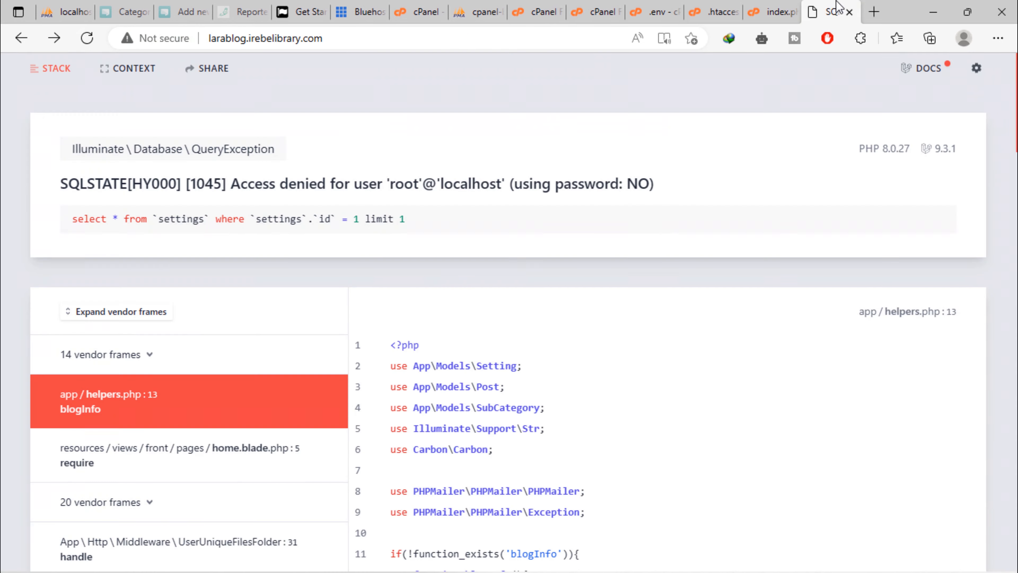
click(339, 38)
right_click(232, 36)
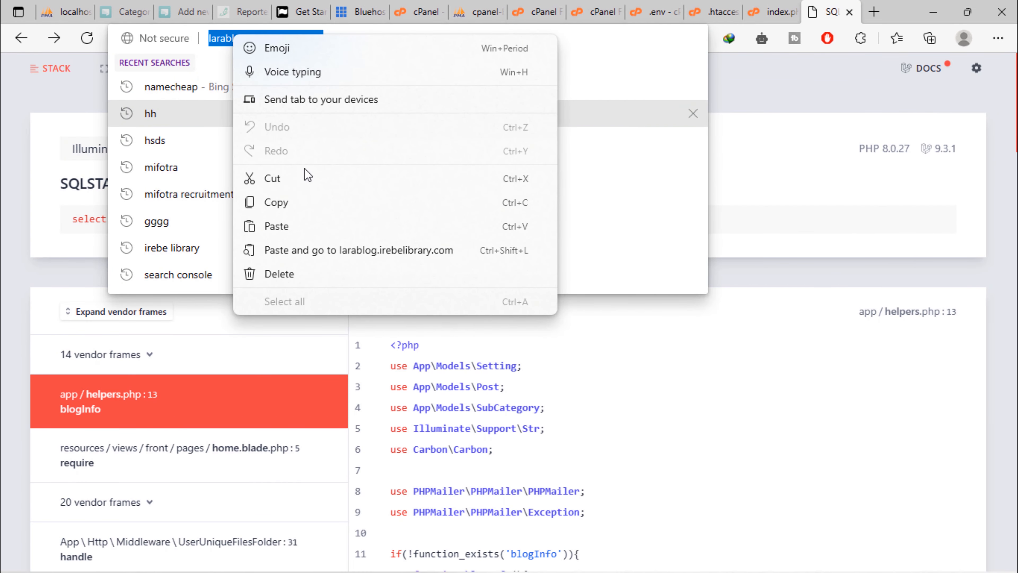
click(301, 202)
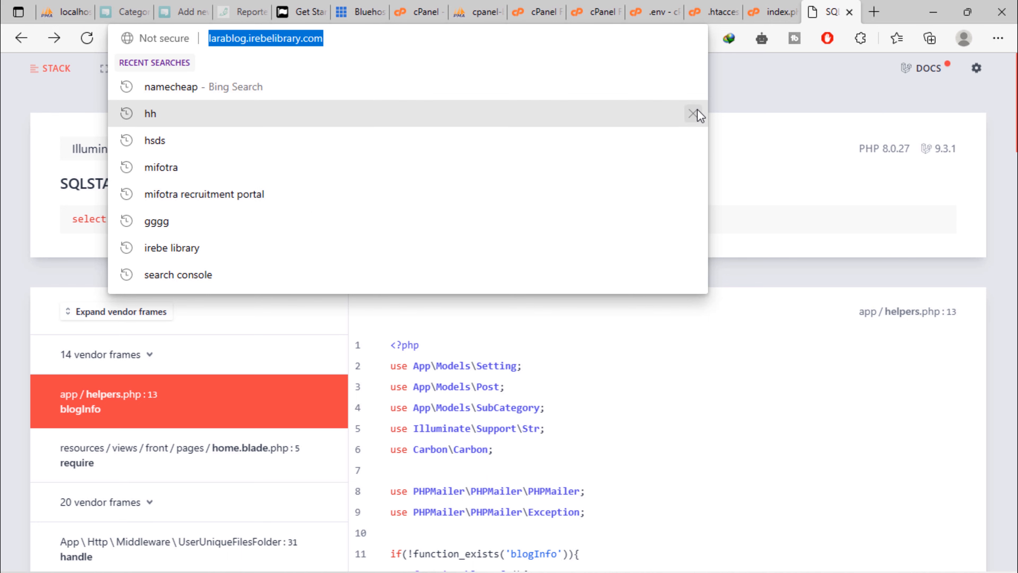
click(646, 5)
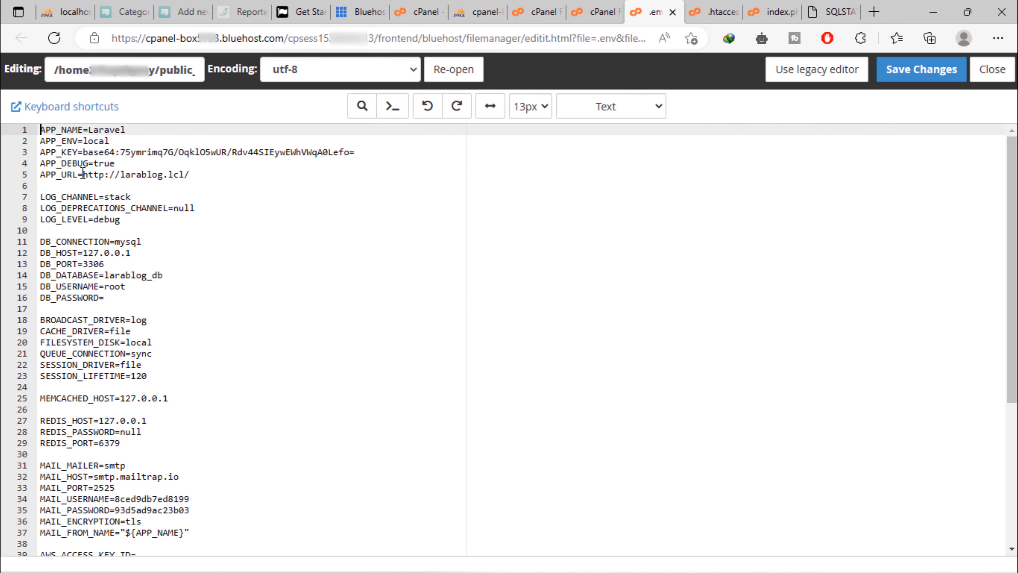
drag(82, 175, 239, 172)
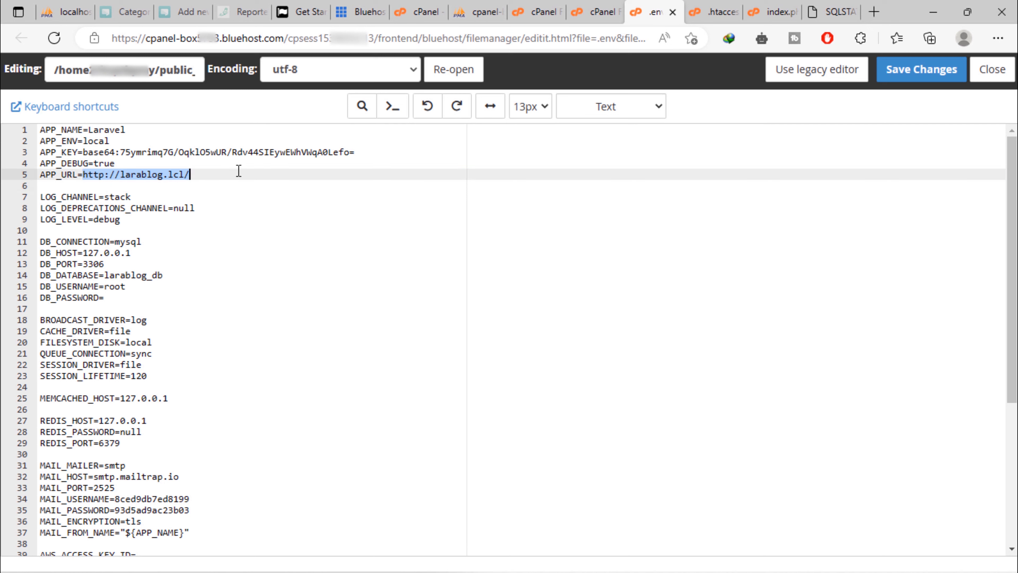
right_click(176, 181)
click(254, 269)
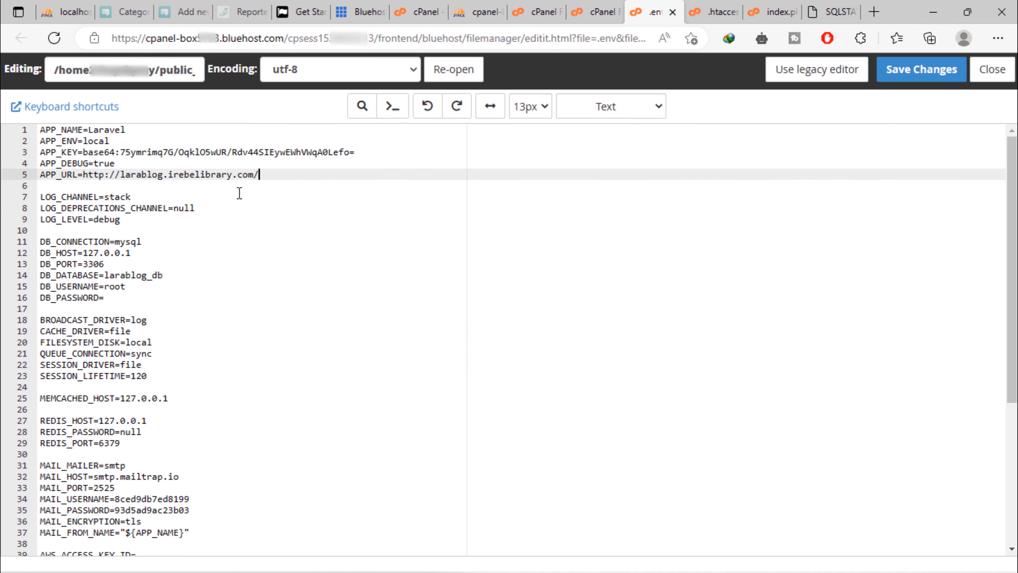
drag(115, 299, 40, 242)
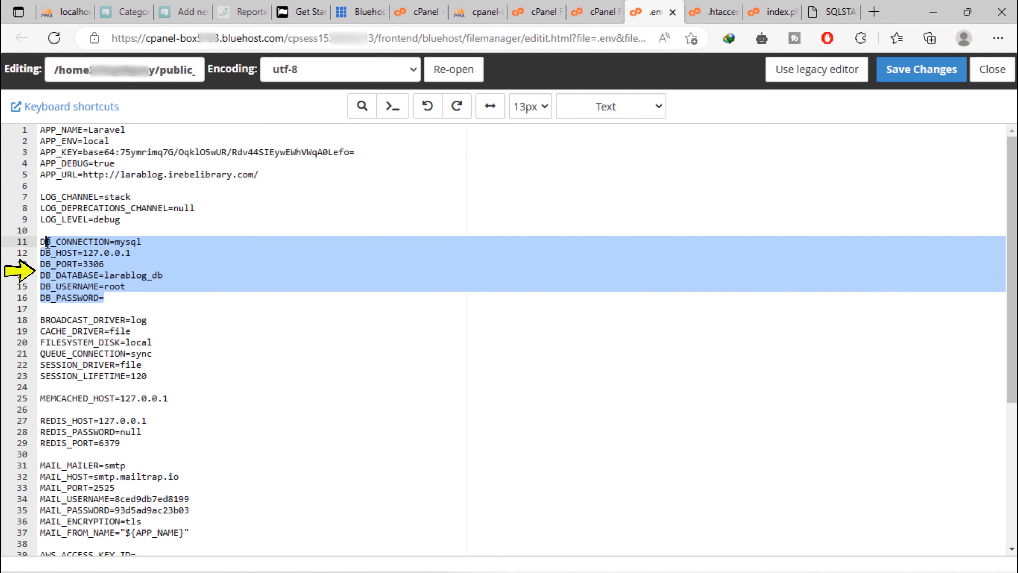
click(214, 304)
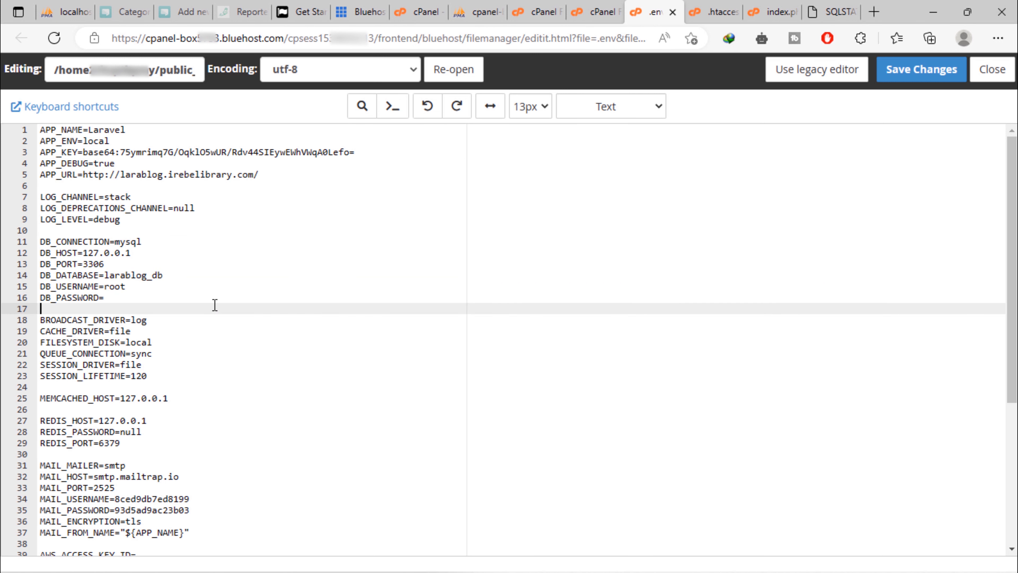
mouse_move(729, 569)
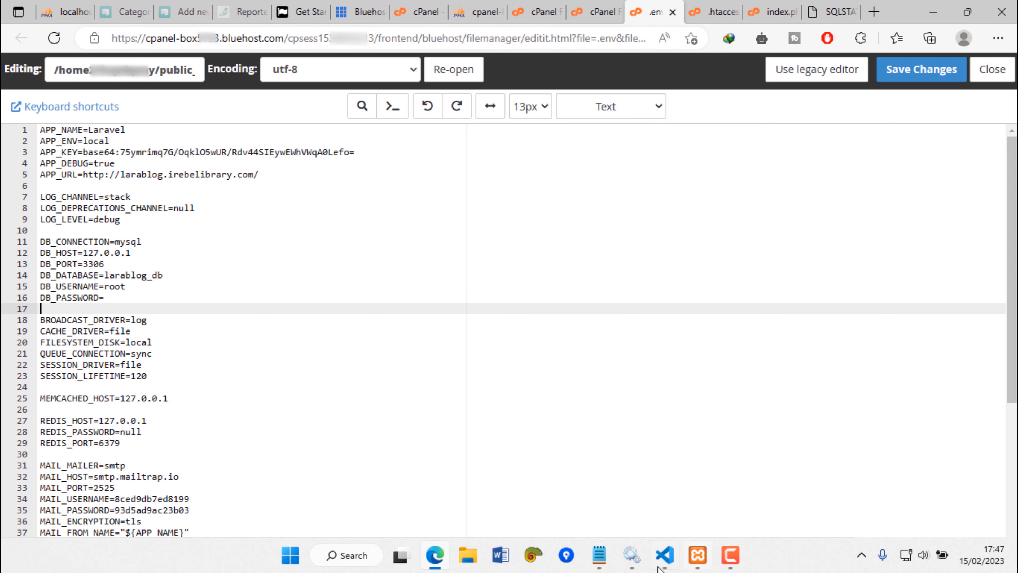
Replace DB_DATABASE's larablog_db with the live database name from the notes, in quotes
click(603, 561)
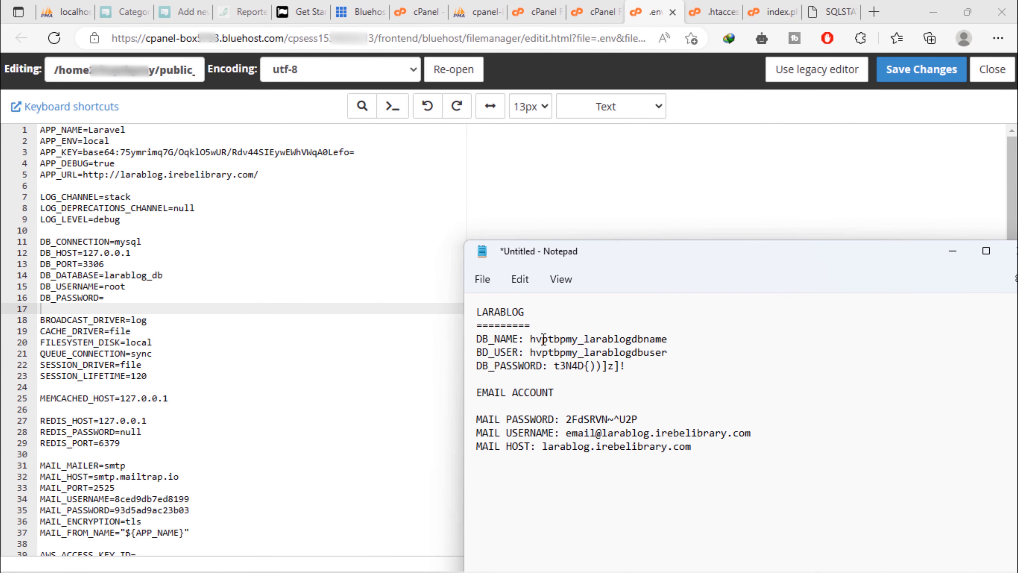
drag(530, 339, 671, 339)
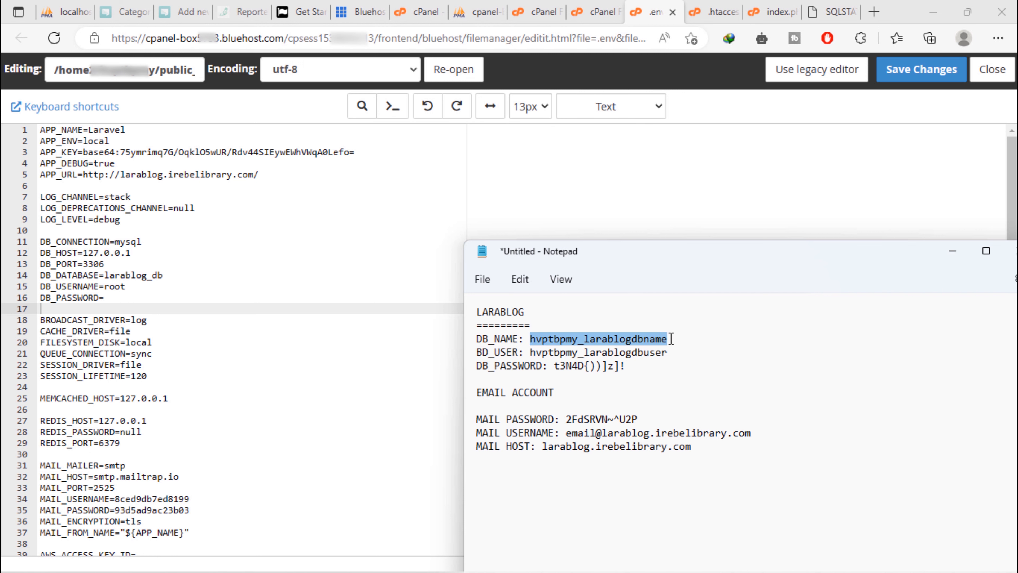
right_click(650, 340)
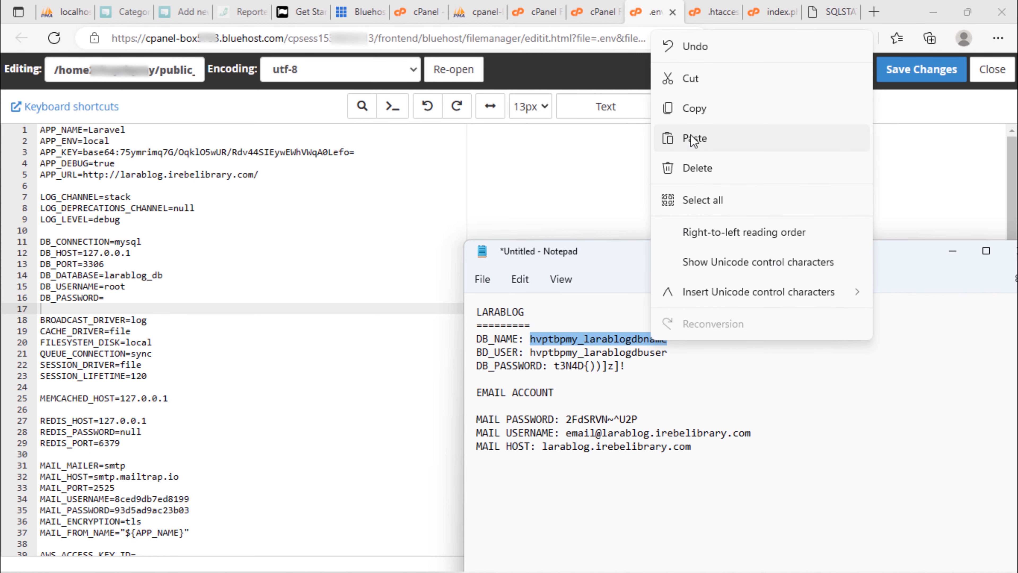
click(694, 116)
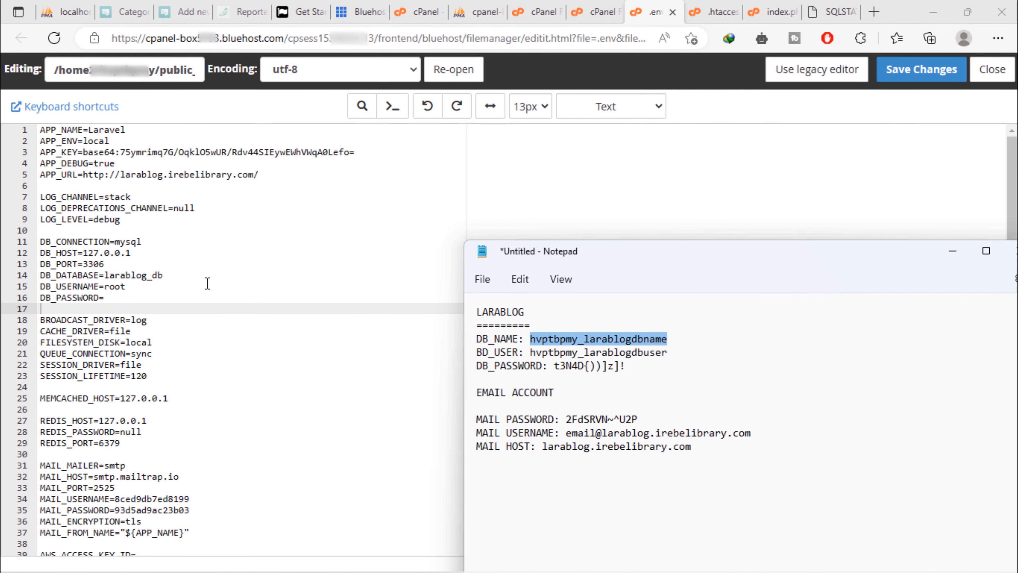
double_click(158, 281)
key(BackSpace)
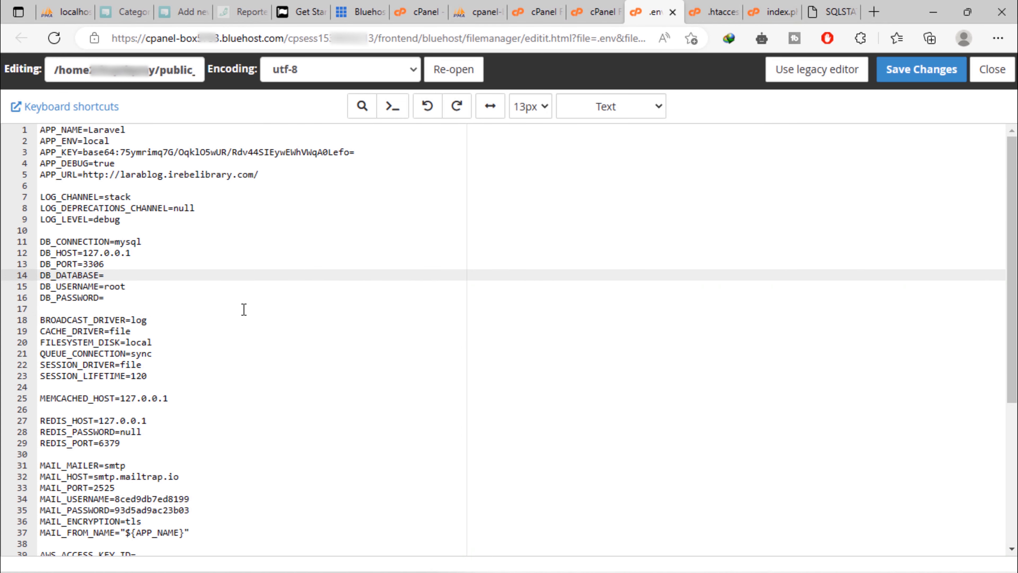
text(")
key(ctrl+v)
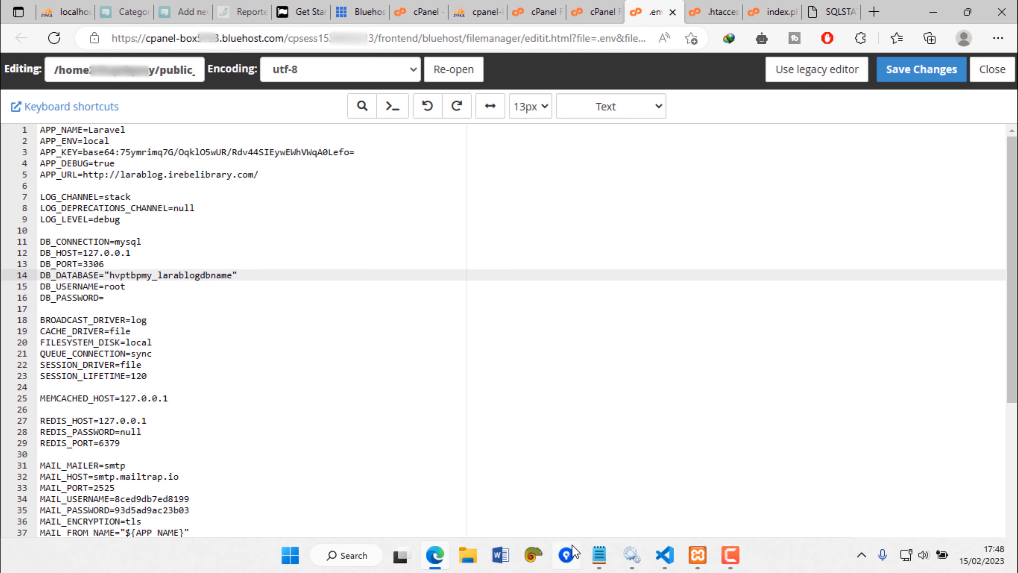
Replace DB_USERNAME's root with the live database user from the notes, in quotes
click(599, 561)
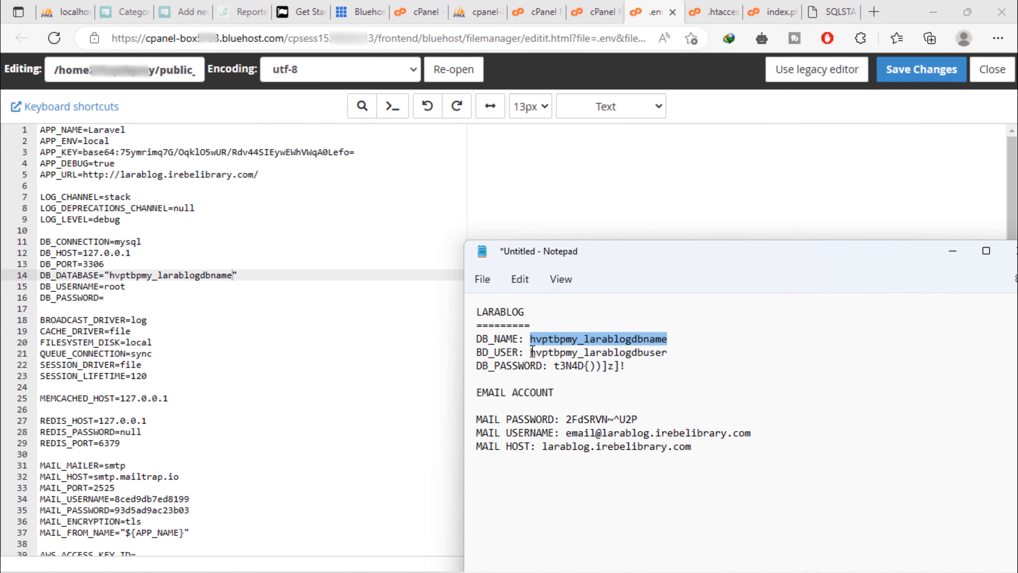
drag(530, 353, 670, 351)
right_click(667, 352)
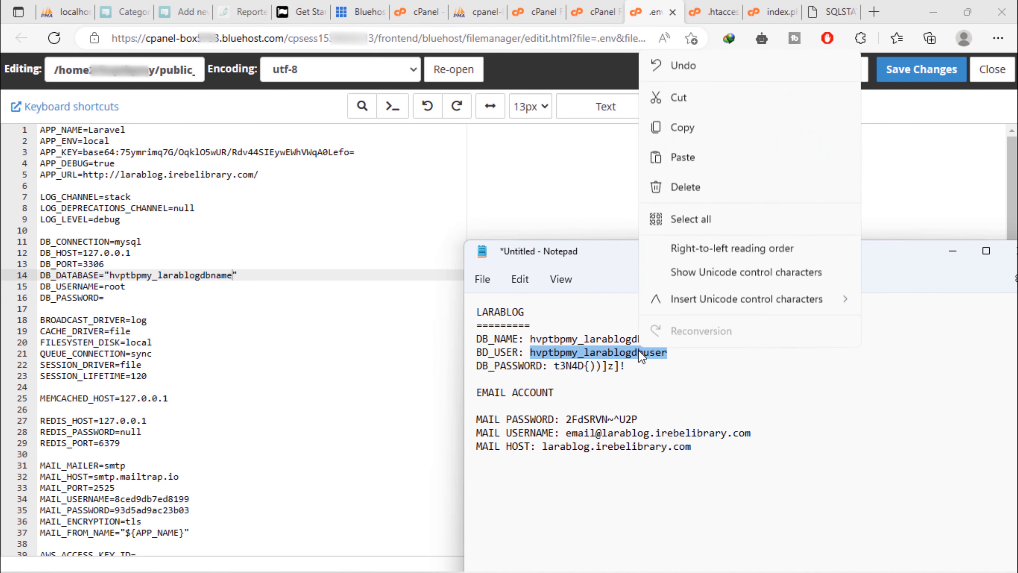
click(693, 136)
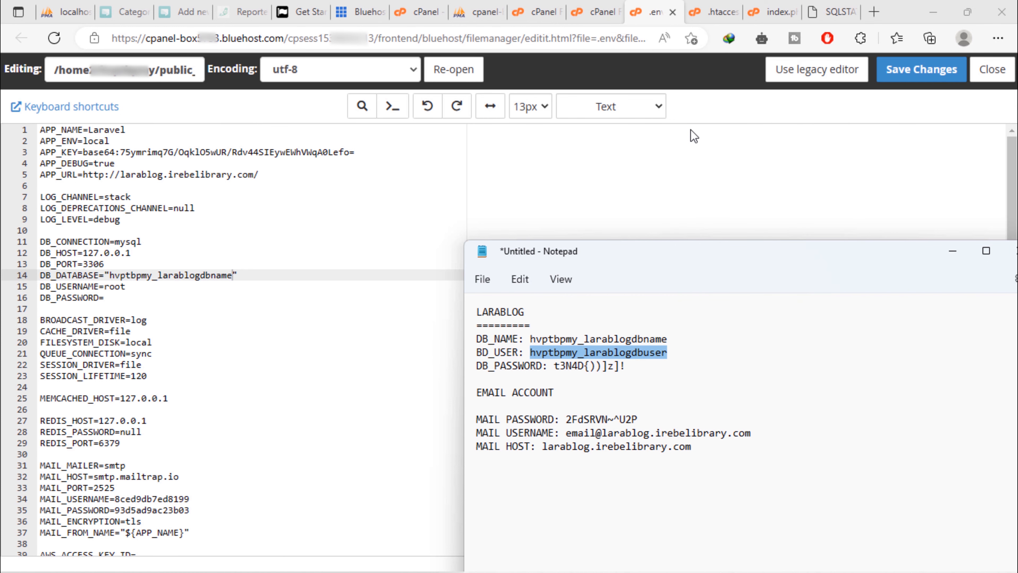
double_click(112, 287)
key(BackSpace)
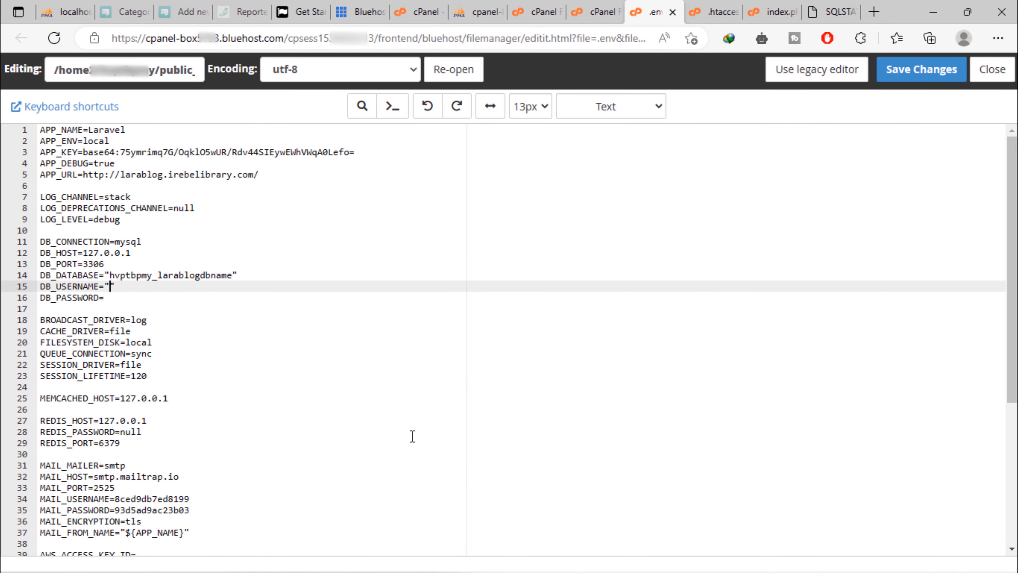
text(")
key(ctrl+v)
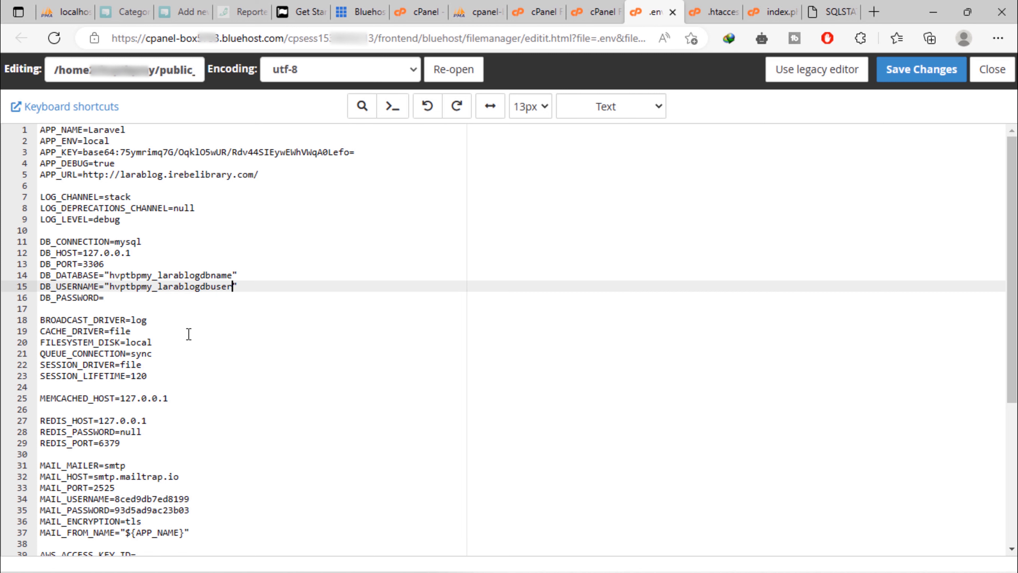
Paste the live database password into DB_PASSWORD and change DB_HOST from 127.0.0.1 to localhost
mouse_move(799, 571)
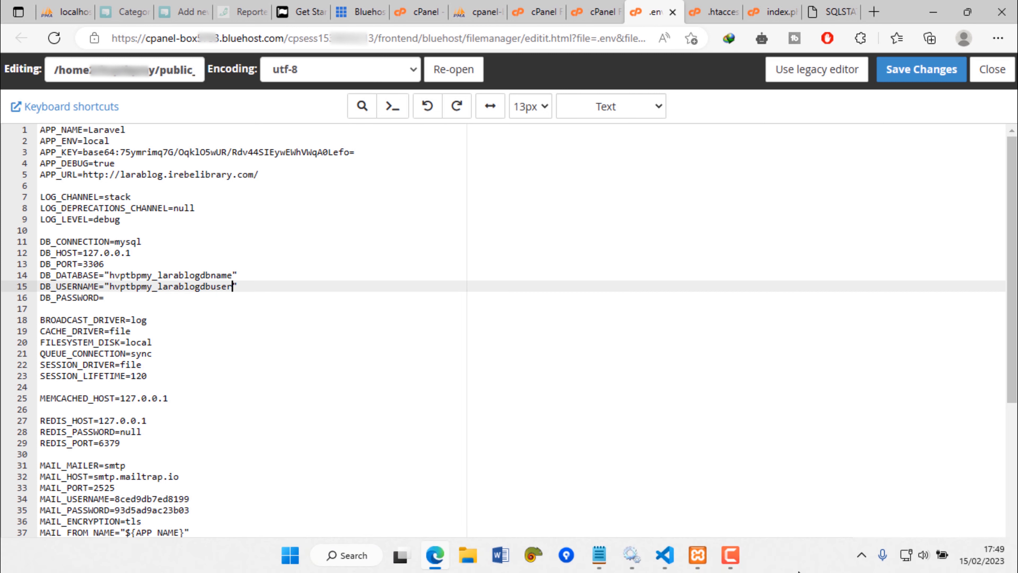
click(599, 555)
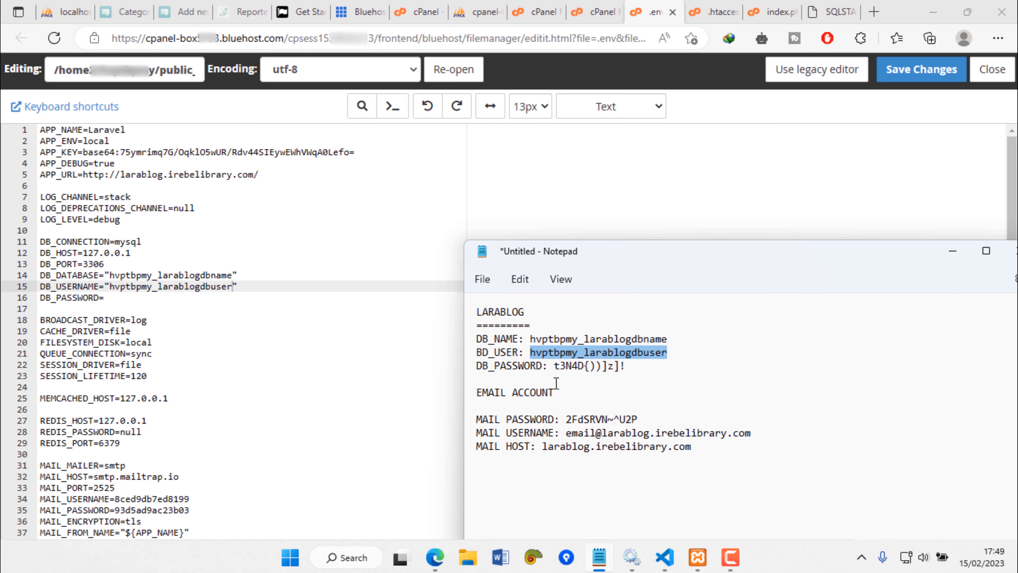
drag(555, 365, 637, 367)
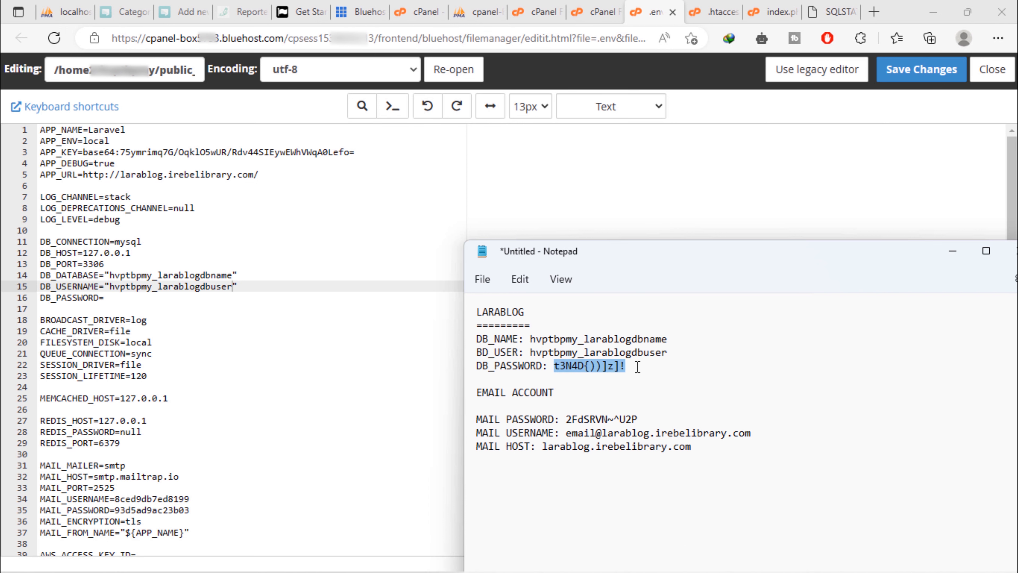
right_click(600, 363)
click(662, 149)
click(132, 299)
text("")
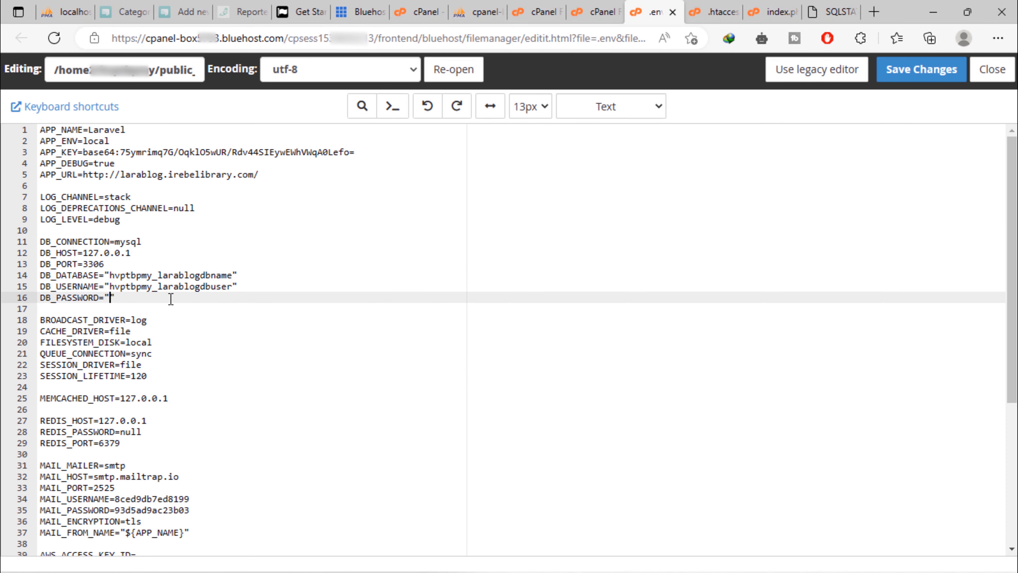
key(ctrl+v)
drag(83, 253, 268, 251)
text(localhost)
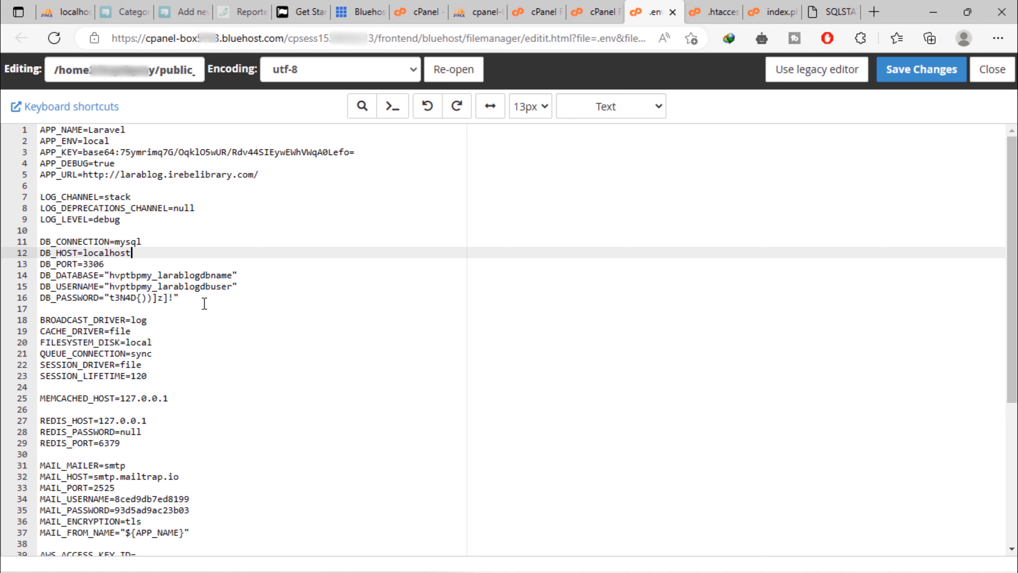
Paste the live mail host from the notes after EMAIL_HOST
scroll(318, 379, down, 5)
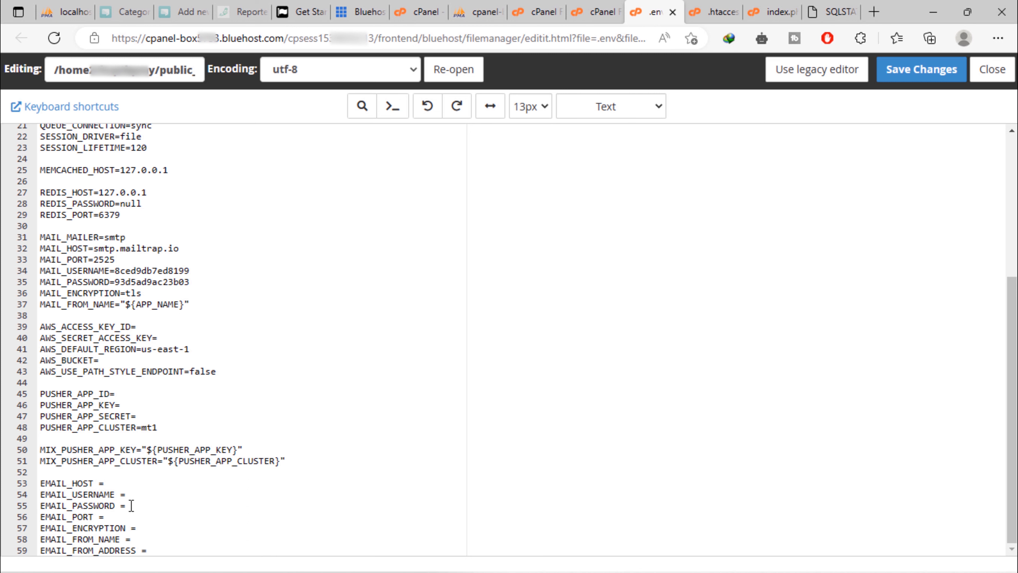
click(599, 554)
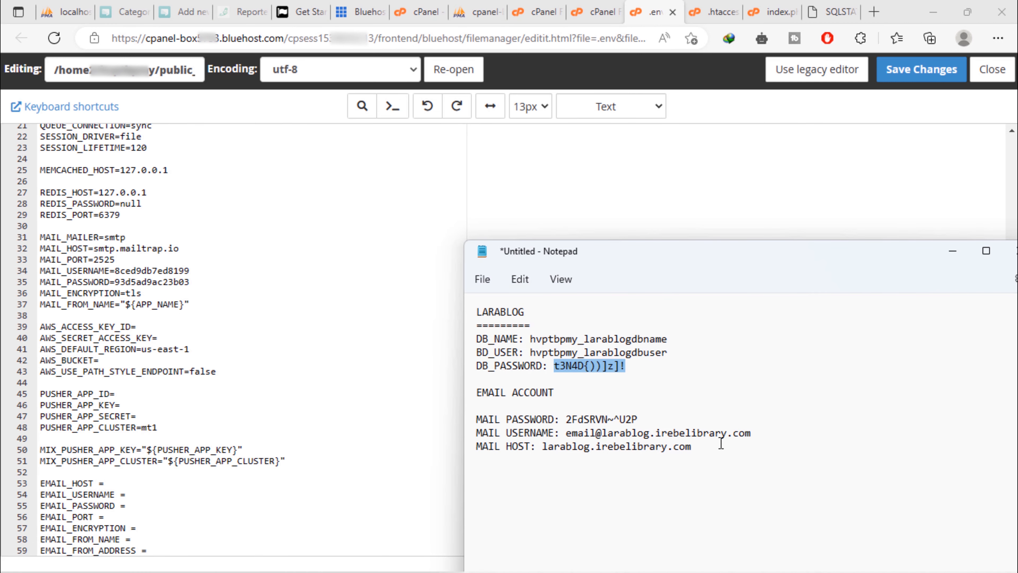
drag(543, 448, 702, 444)
right_click(634, 447)
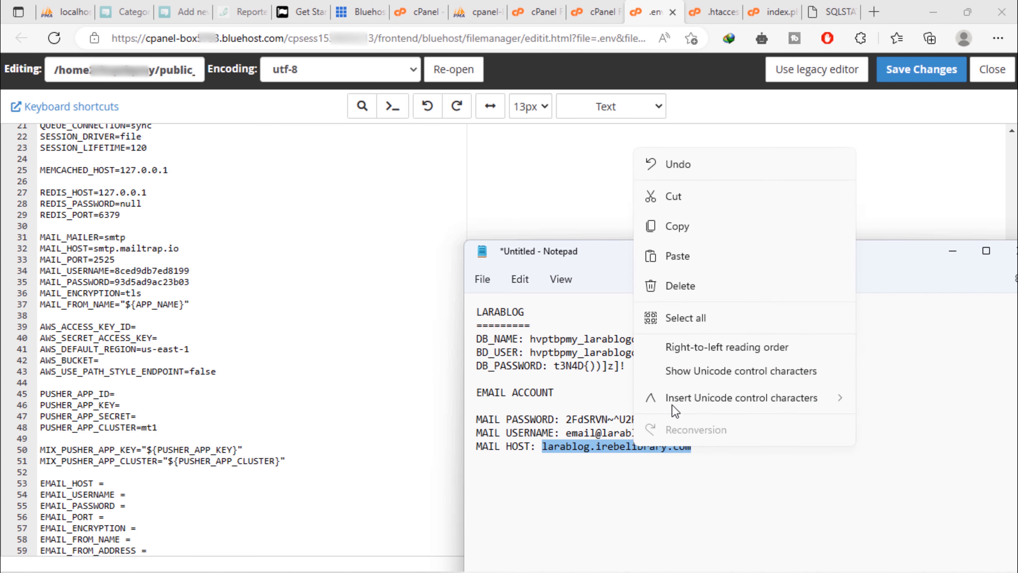
click(699, 230)
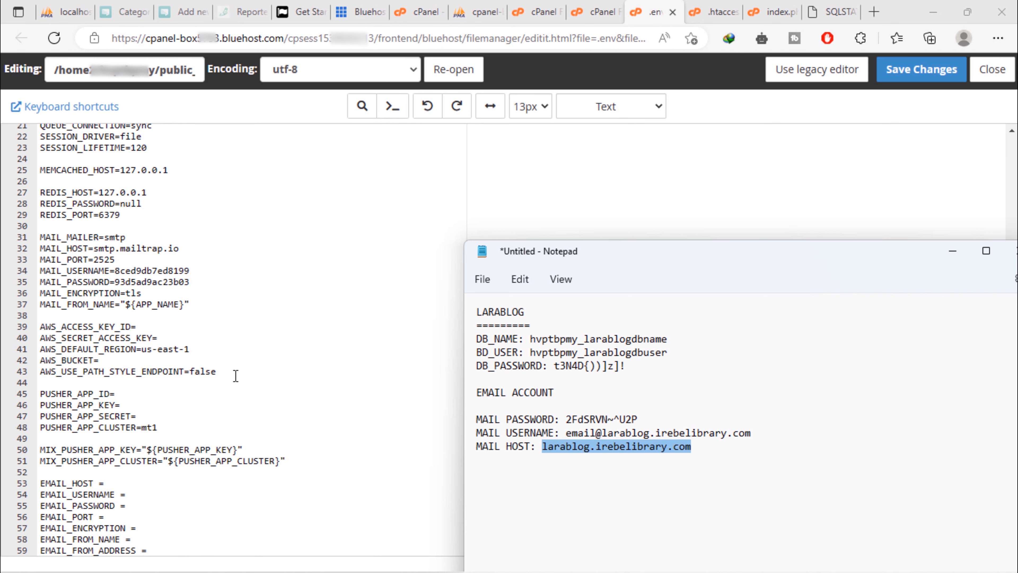
click(111, 482)
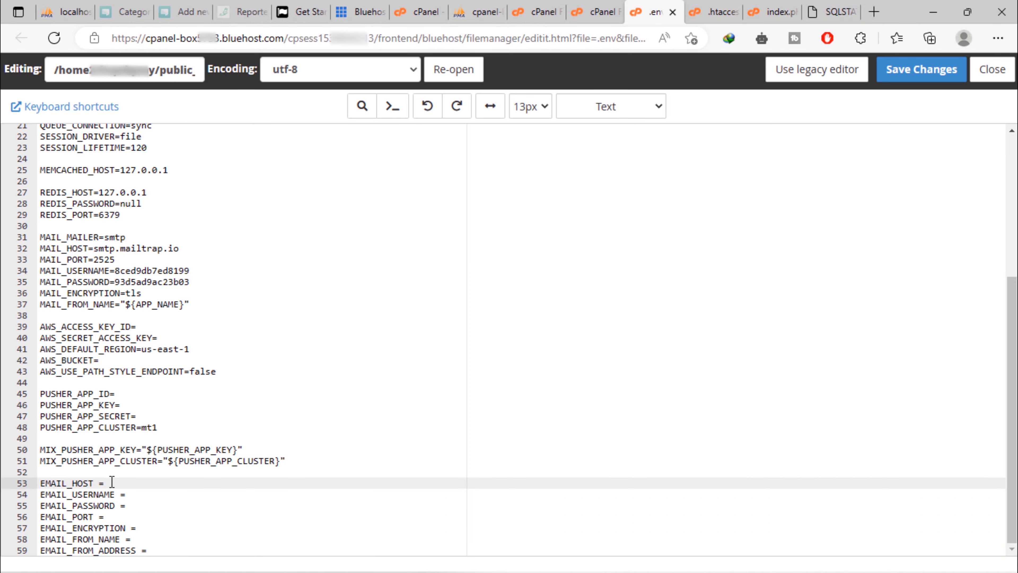
right_click(112, 482)
click(155, 205)
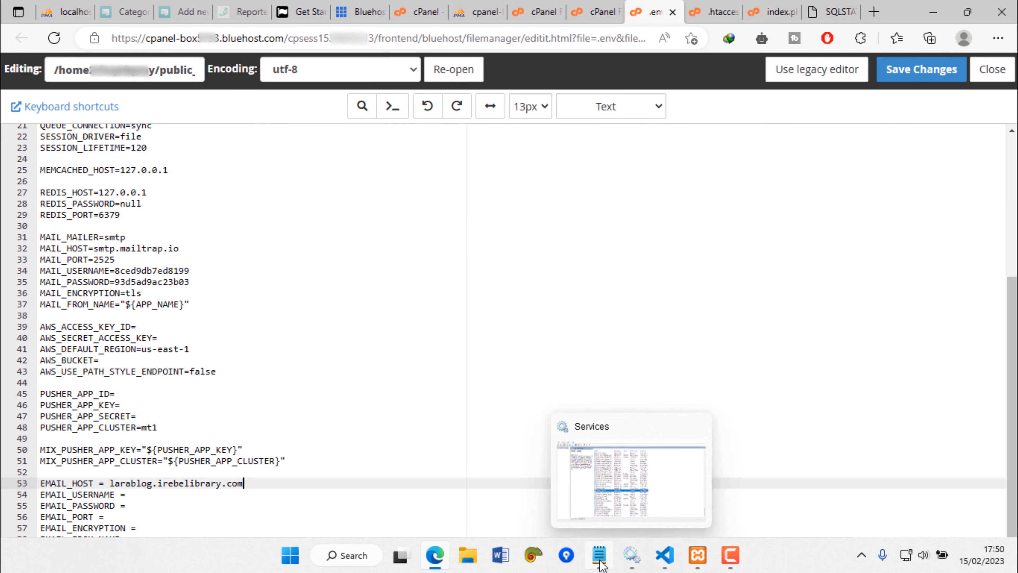
Paste the mail account username from the notes after EMAIL_USERNAME
click(599, 562)
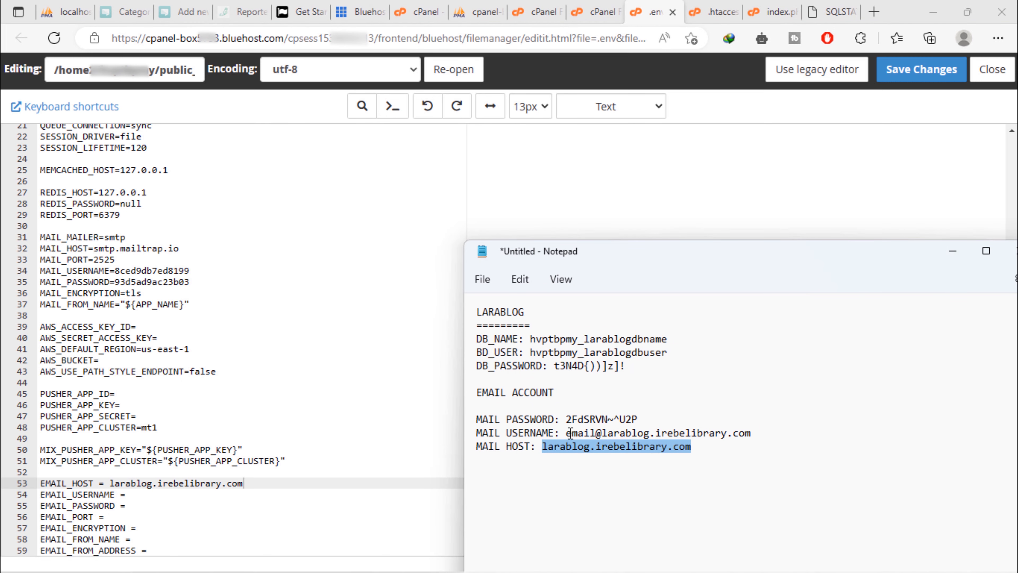
drag(568, 435, 755, 434)
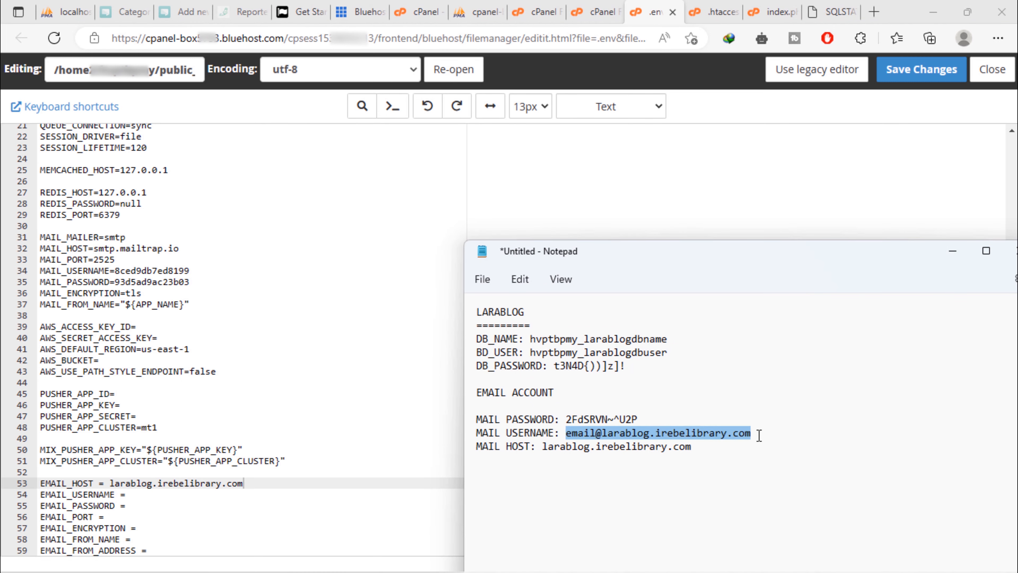
right_click(712, 439)
click(762, 220)
click(138, 492)
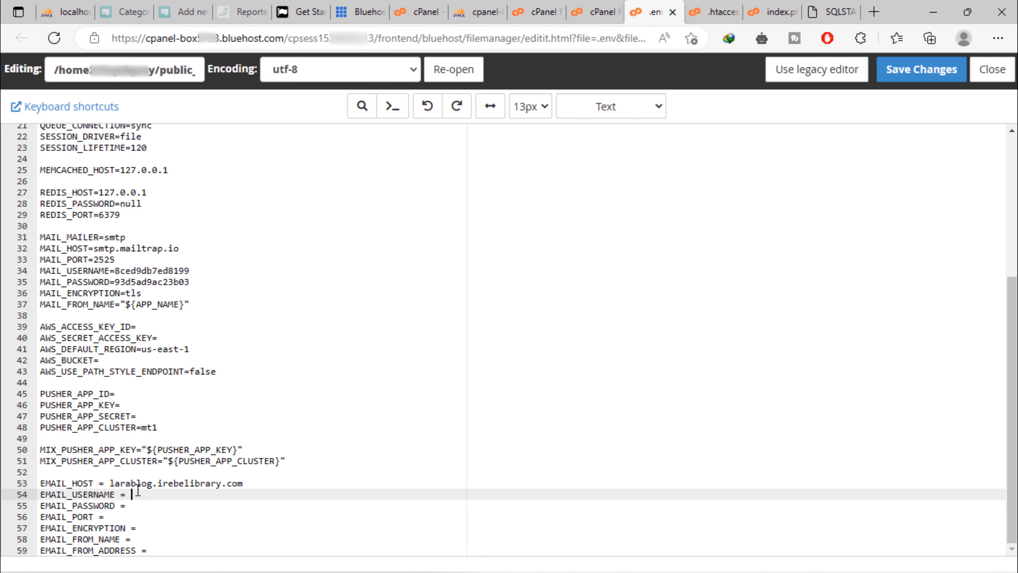
right_click(137, 491)
click(202, 218)
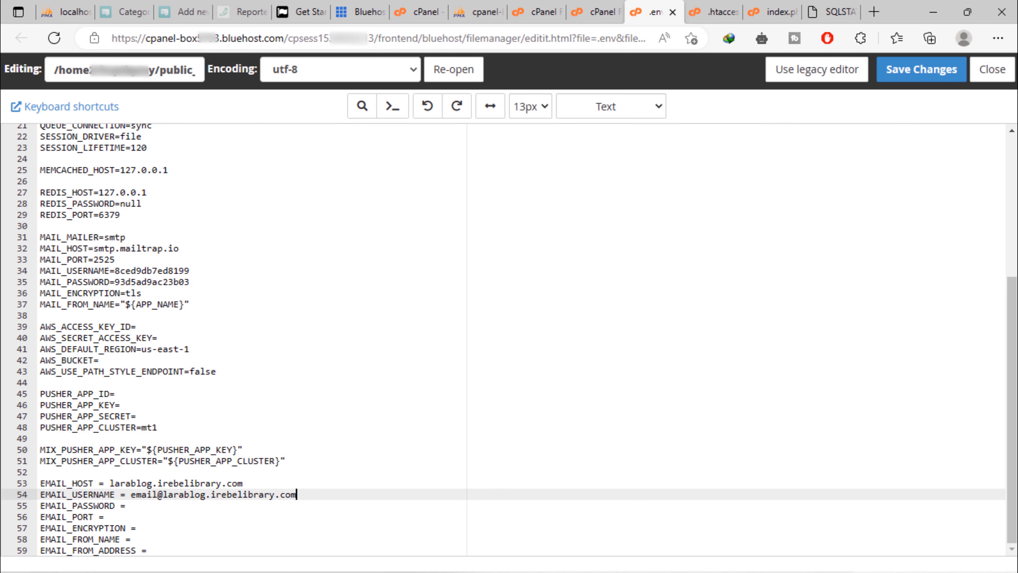
Paste the mail account password from the notes after EMAIL_PASSWORD
mouse_move(630, 569)
click(599, 555)
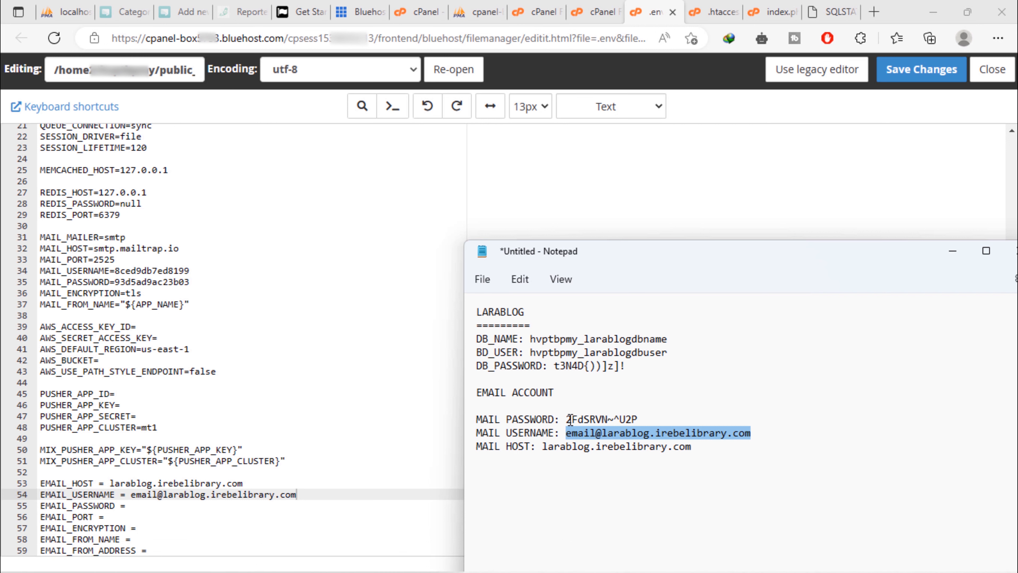
drag(567, 419, 637, 419)
right_click(616, 421)
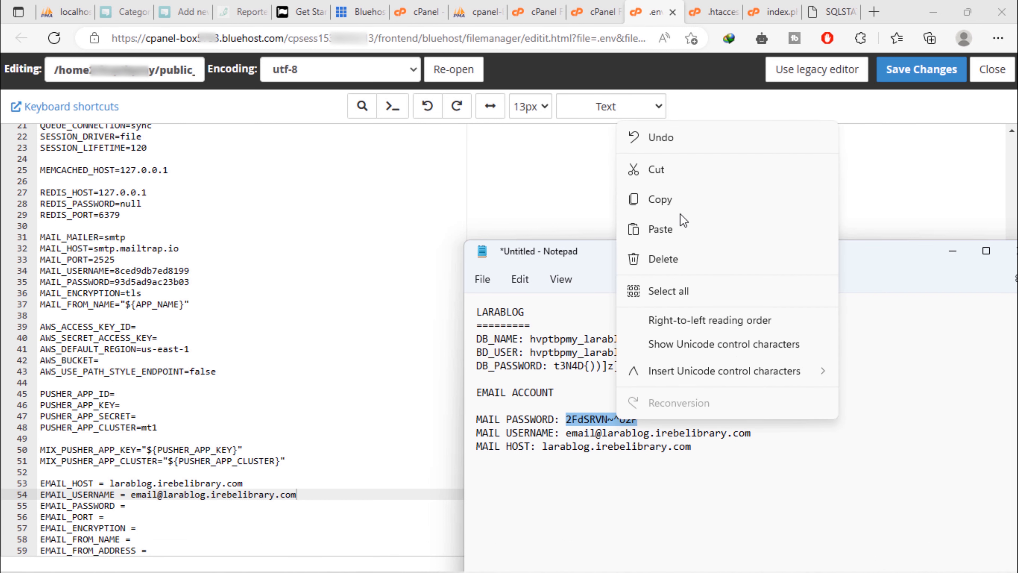
click(685, 199)
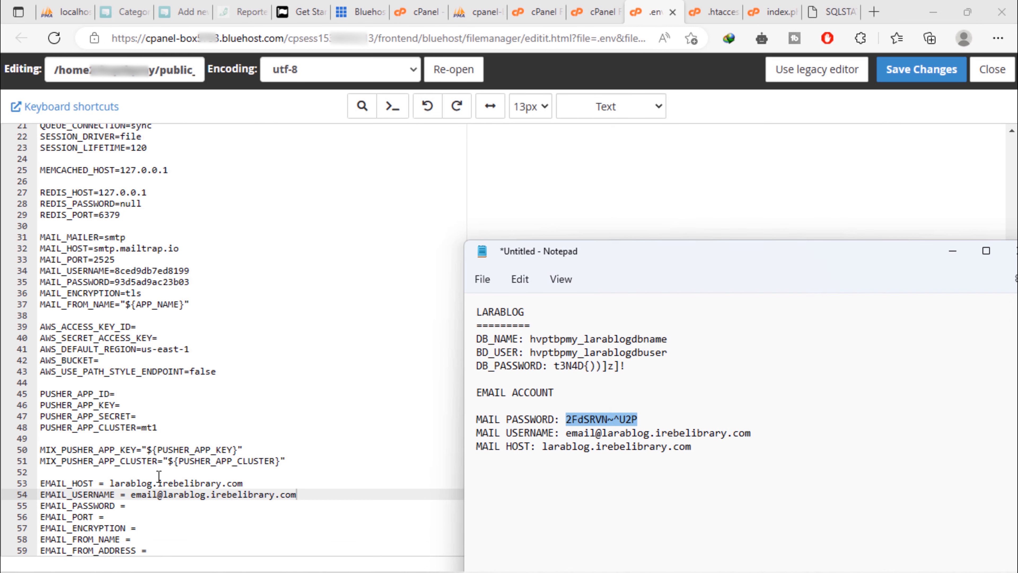
click(149, 505)
right_click(149, 505)
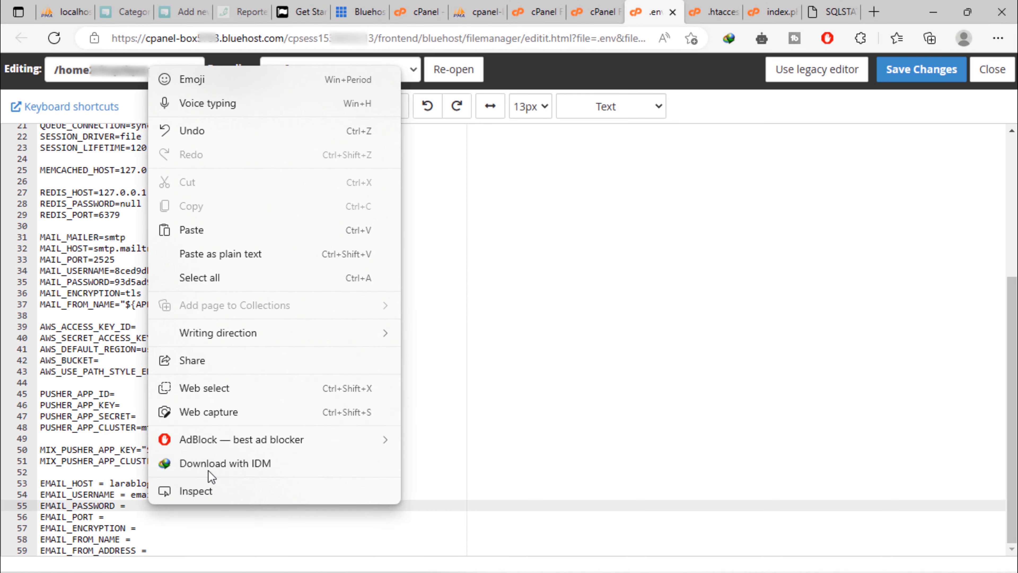
click(234, 235)
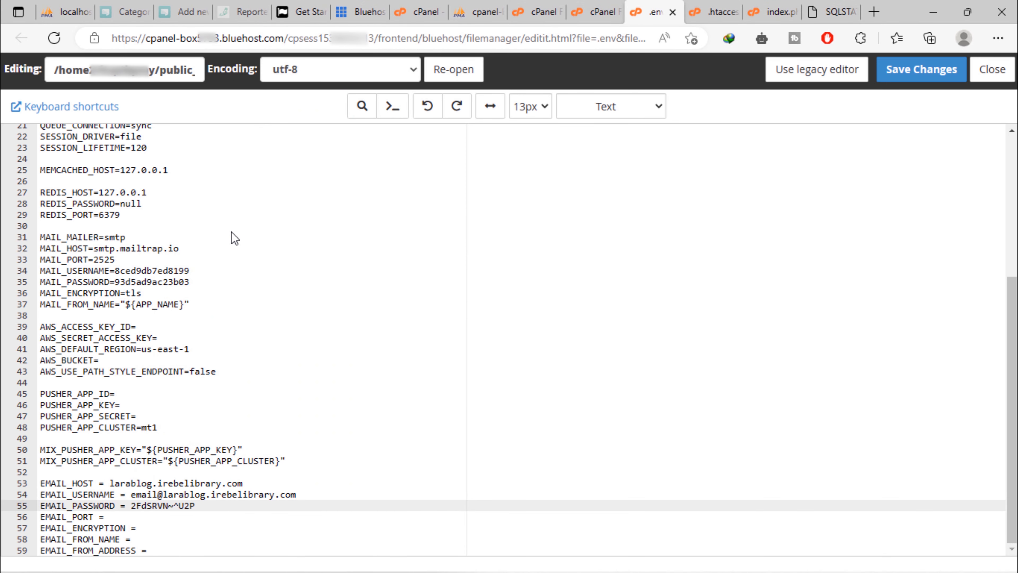
Set EMAIL_ENCRYPTION to TLS and EMAIL_FROM_NAME to Larablog
click(135, 516)
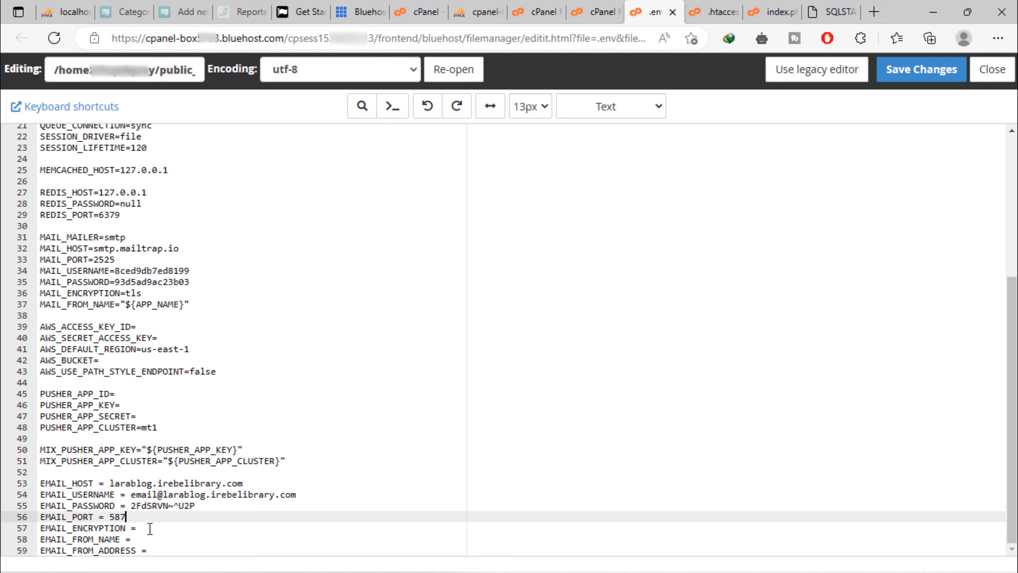
key(Down)
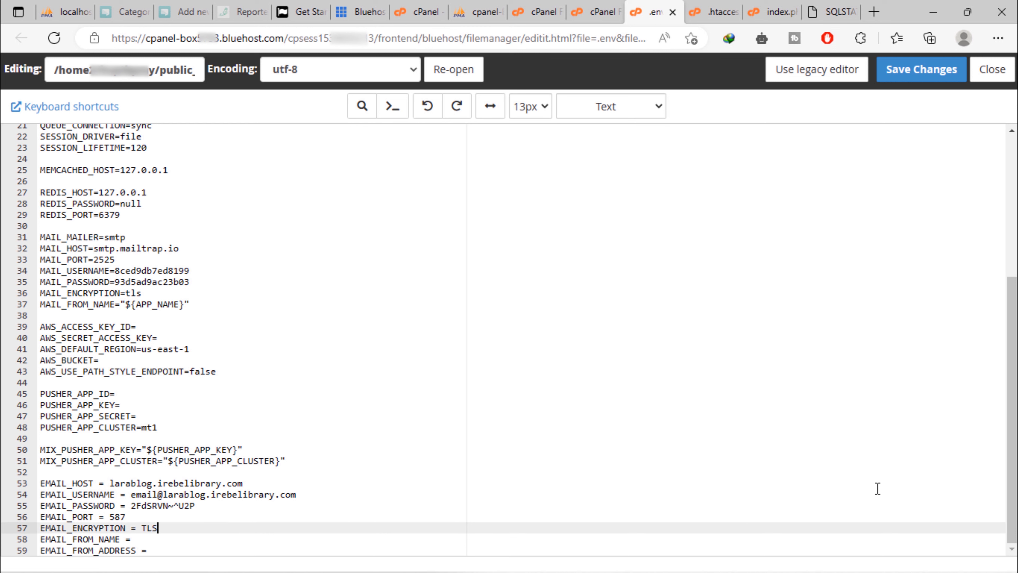
text(TLS)
click(478, 536)
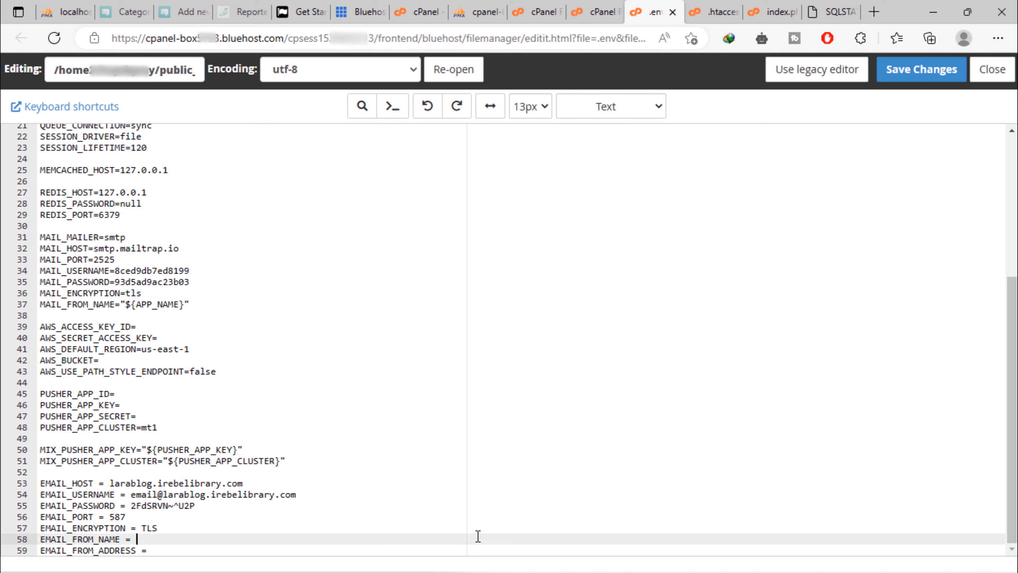
text(Larablog)
Copy the mail username into EMAIL_FROM_ADDRESS on line 59
drag(131, 494, 304, 496)
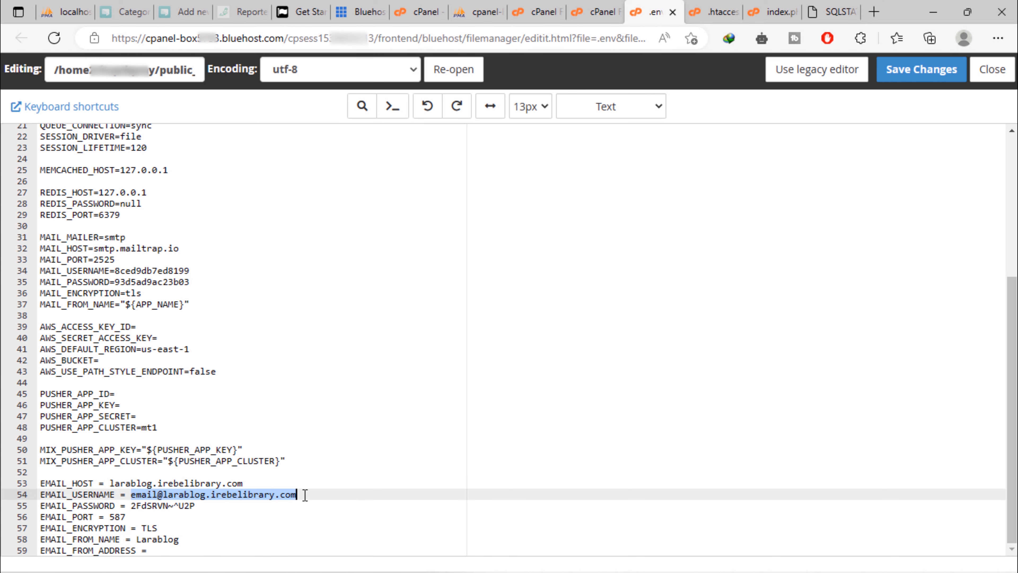
right_click(262, 497)
click(298, 168)
click(168, 550)
right_click(168, 550)
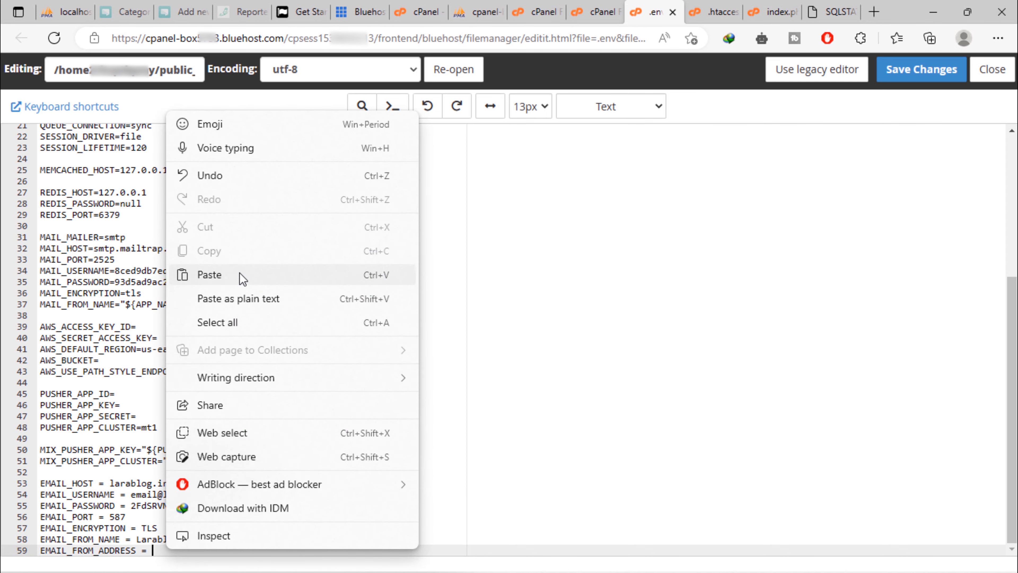
click(284, 275)
Save the edited .env file and switch back to the site tab showing the database error
scroll(391, 414, up, 5)
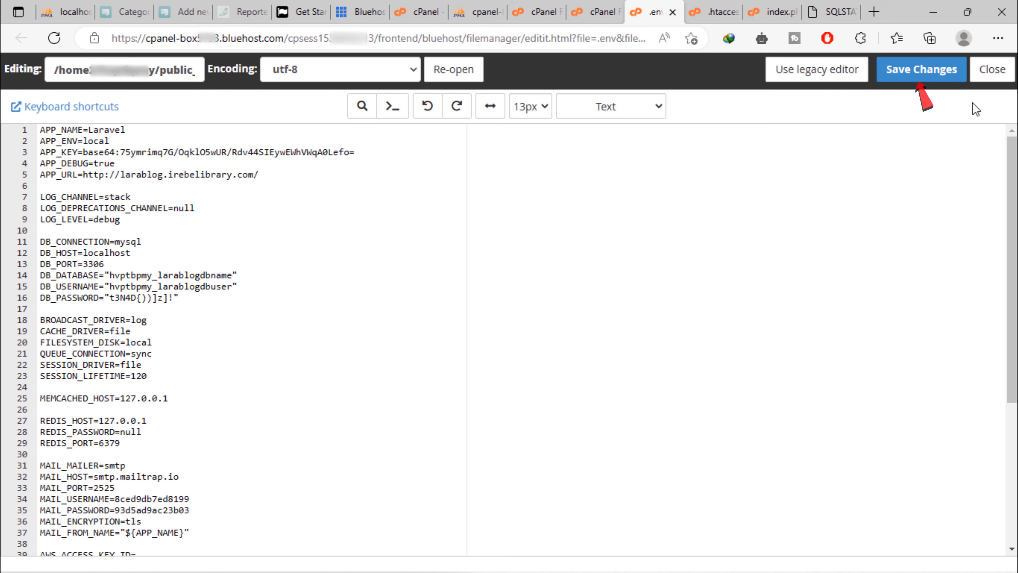
click(904, 78)
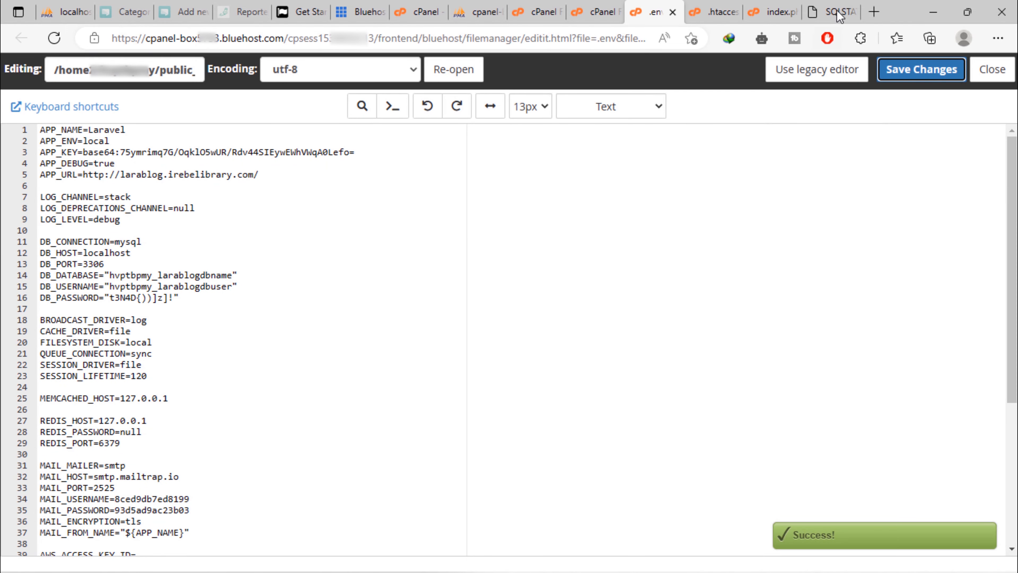
click(822, 5)
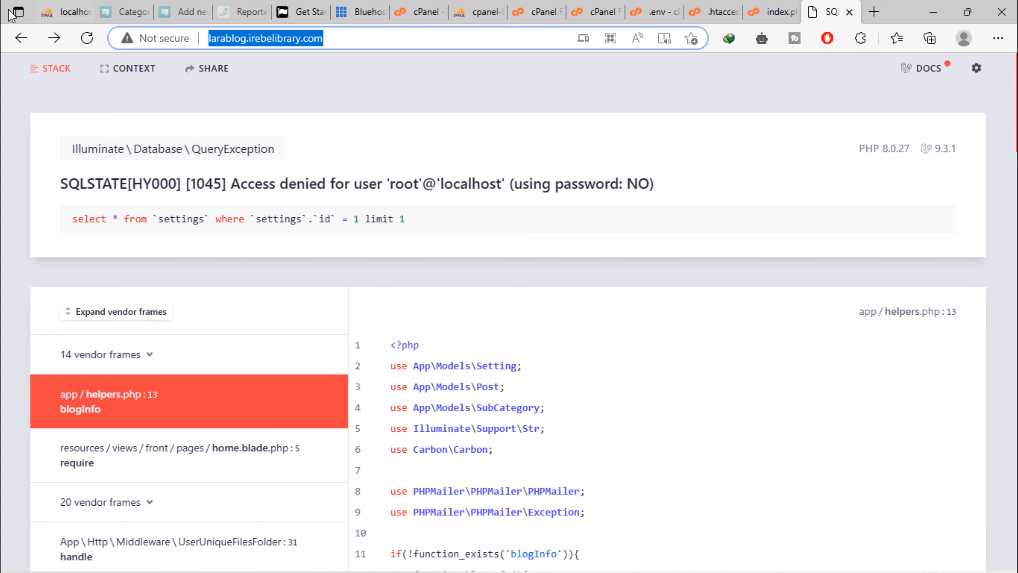
Reload larablog.irebelibrary.com and scroll through its Latest Articles, Recommended and Categories sections
click(87, 39)
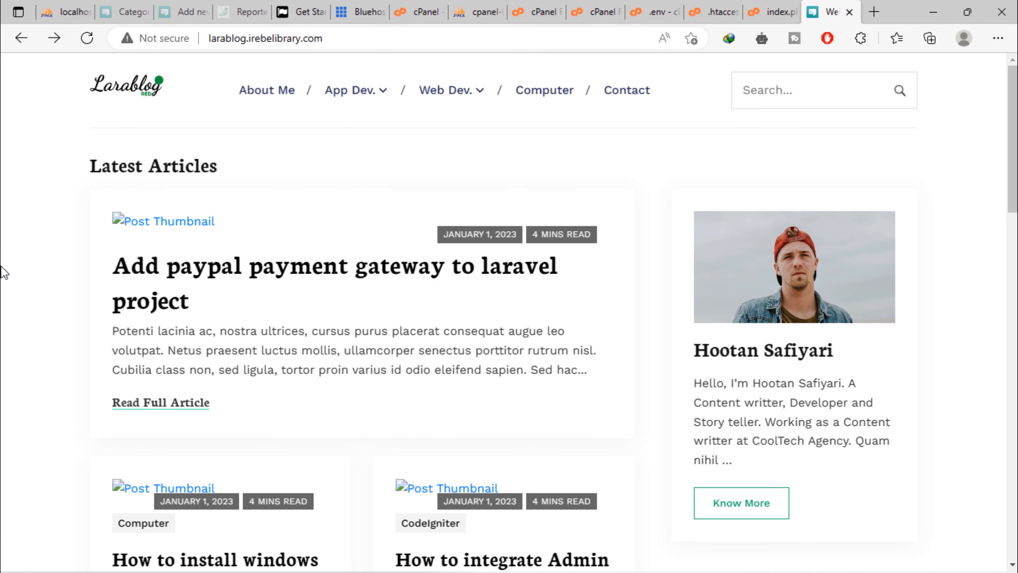
scroll(4, 273, down, 6)
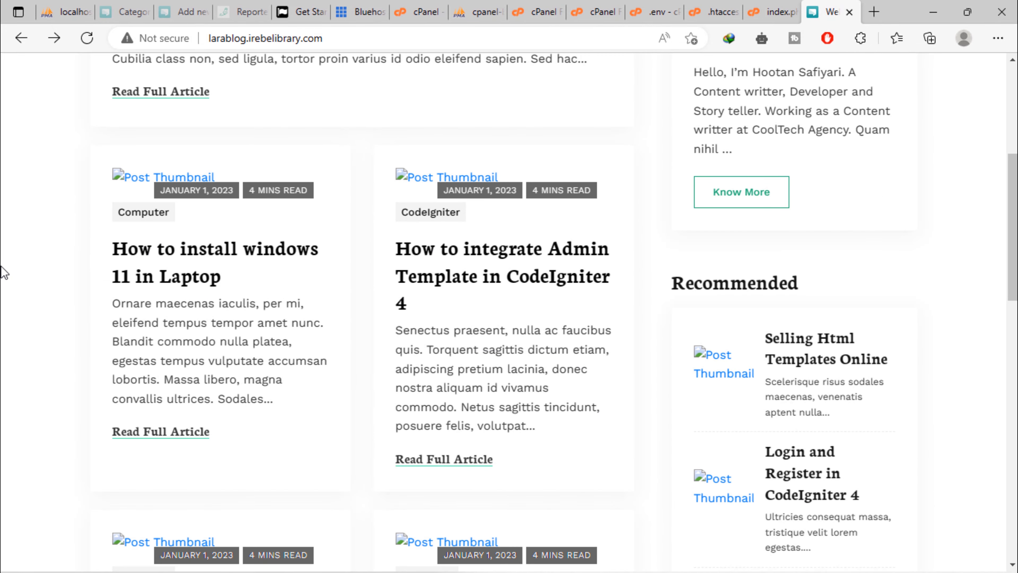
scroll(4, 273, down, 15)
scroll(4, 273, up, 2)
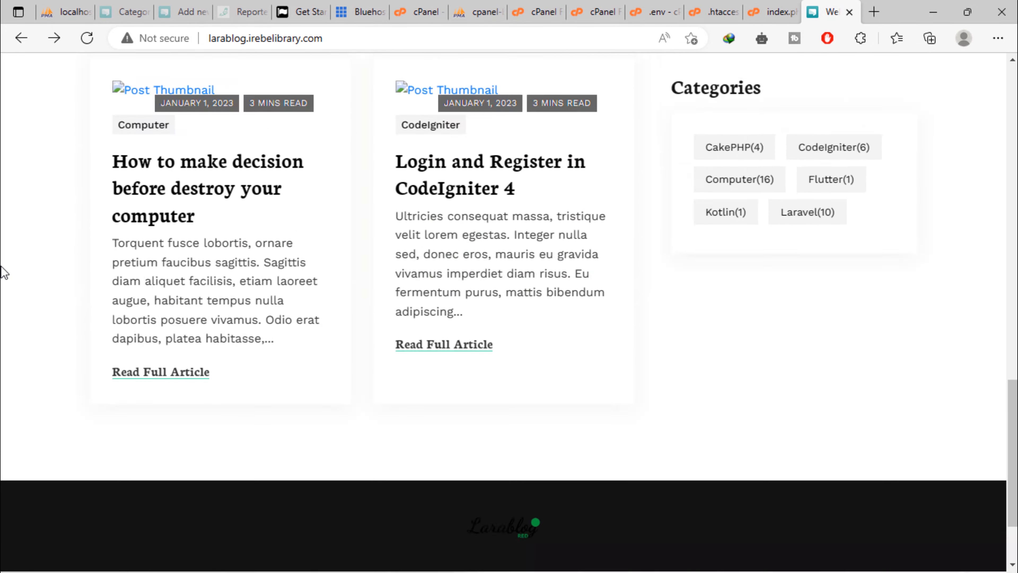
scroll(4, 273, up, 15)
scroll(4, 273, down, 2)
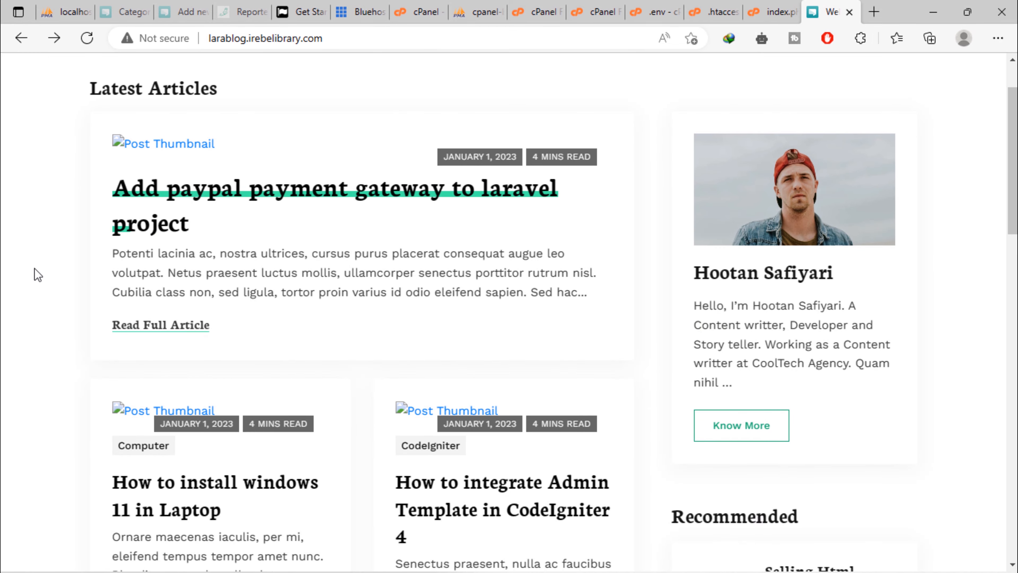
scroll(138, 273, down, 14)
scroll(216, 276, down, 15)
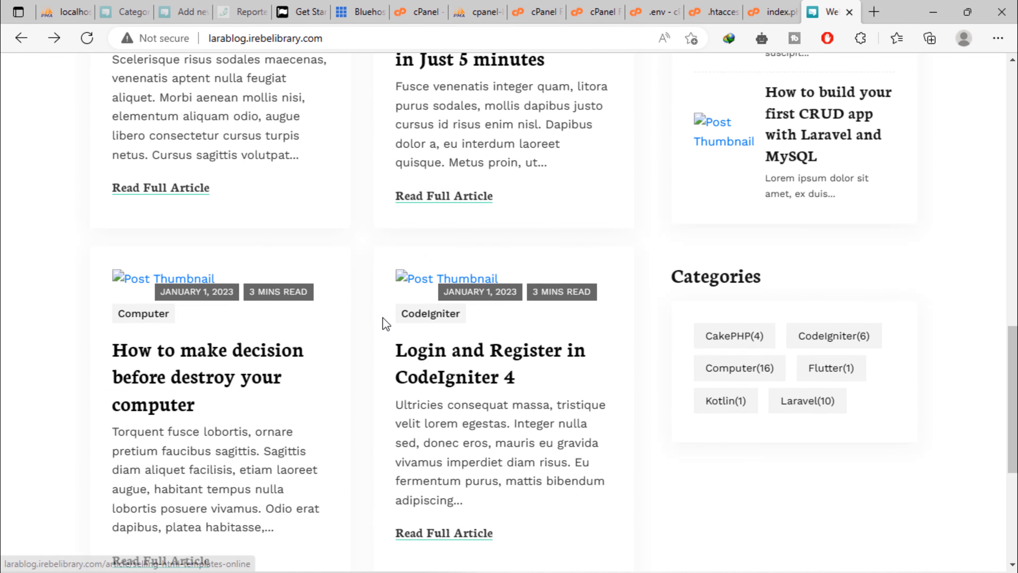
scroll(748, 271, up, 8)
scroll(713, 268, up, 15)
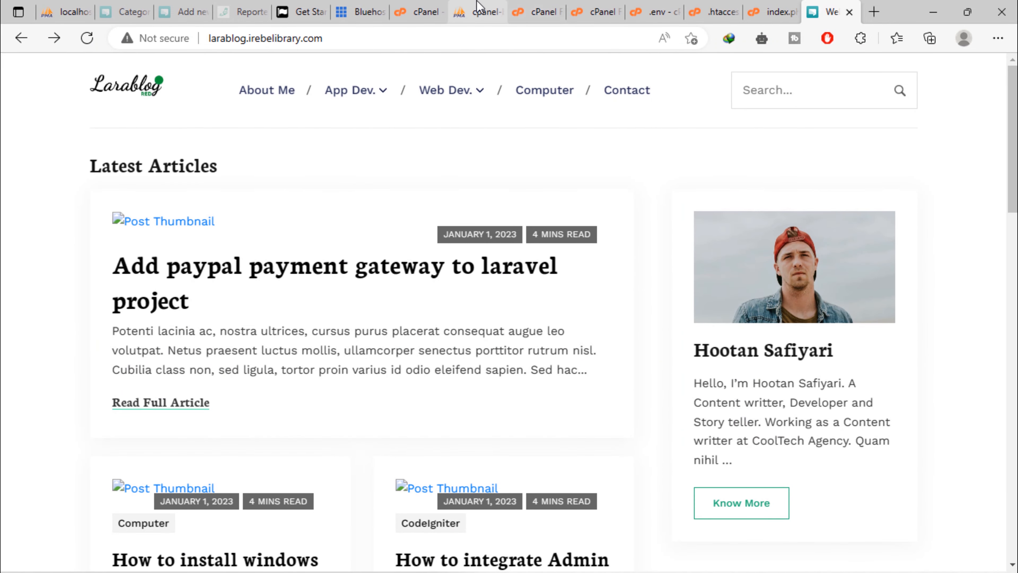
Open the larablog_site public folder in File Manager and start a new file there for symlink.php
click(544, 5)
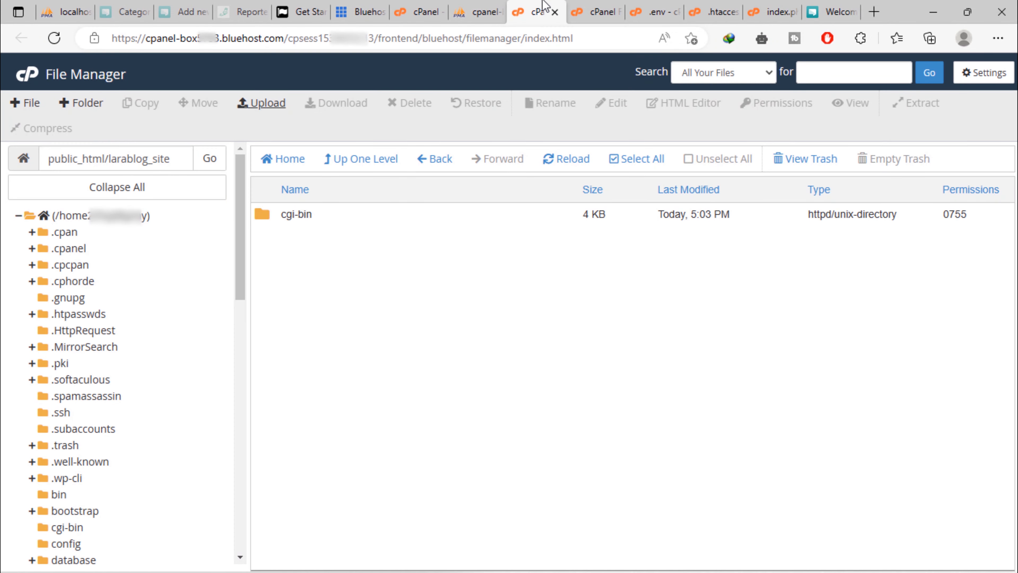
click(593, 12)
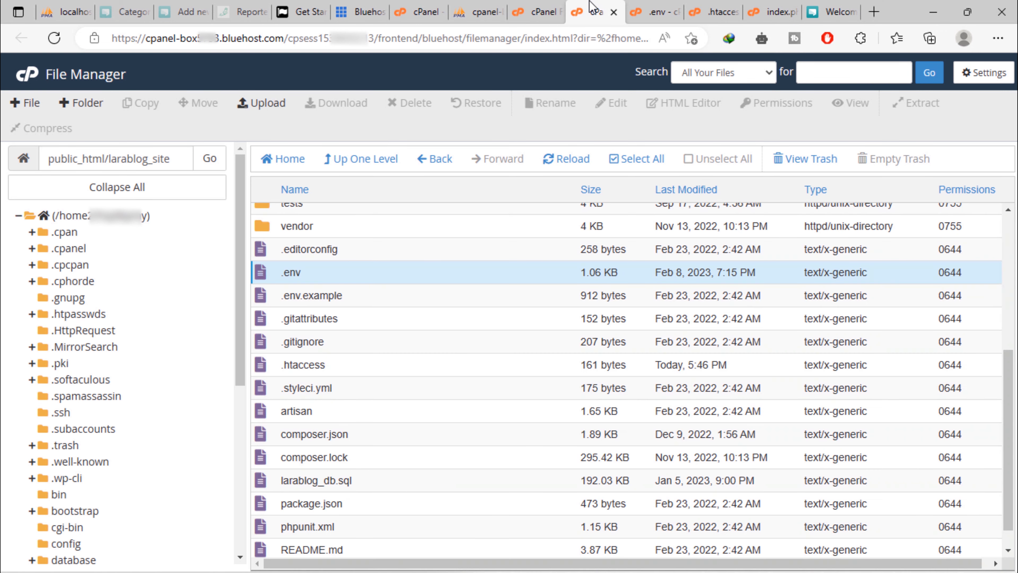
scroll(480, 307, up, 5)
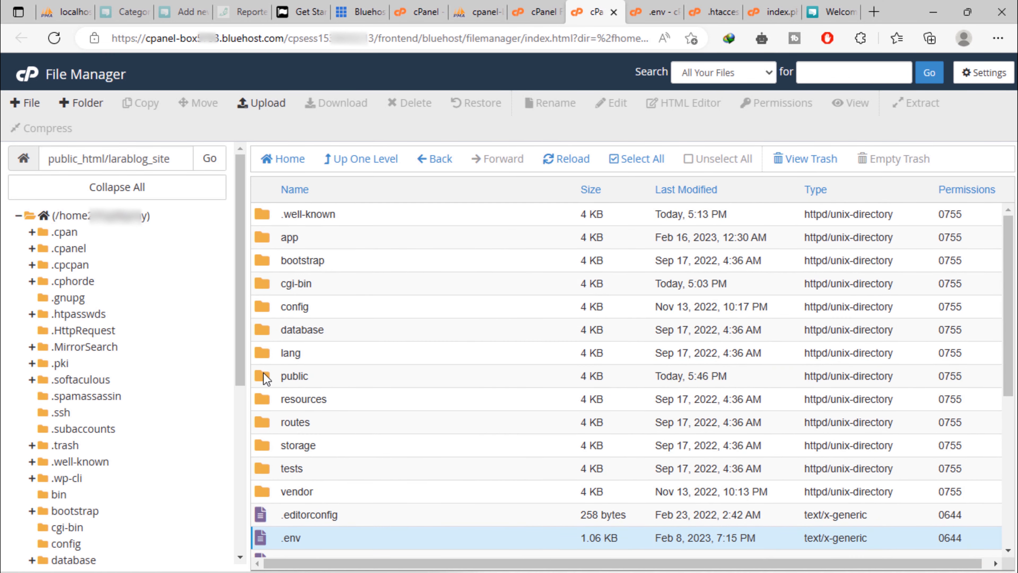
double_click(263, 376)
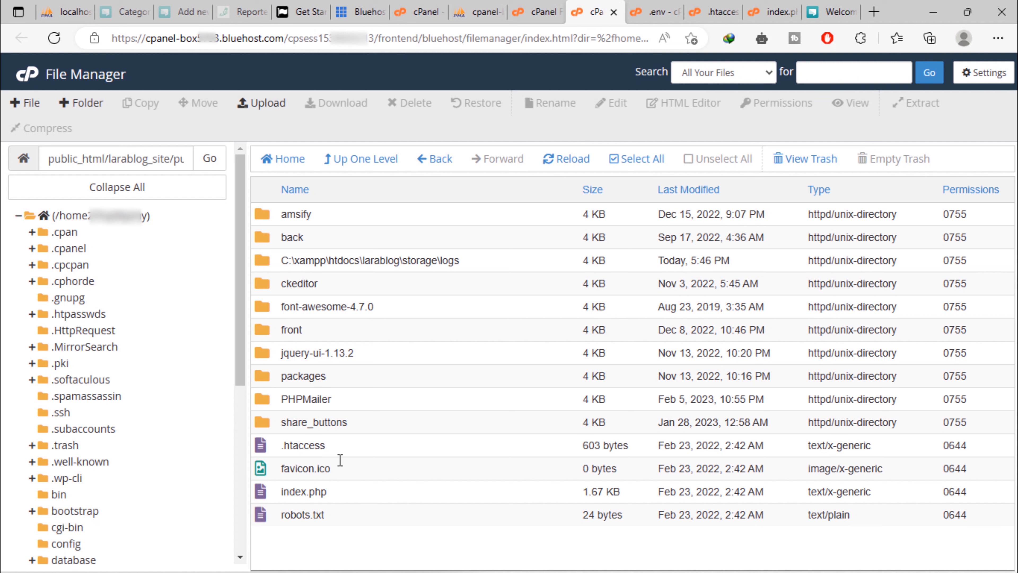
drag(311, 549, 317, 399)
click(333, 552)
click(34, 109)
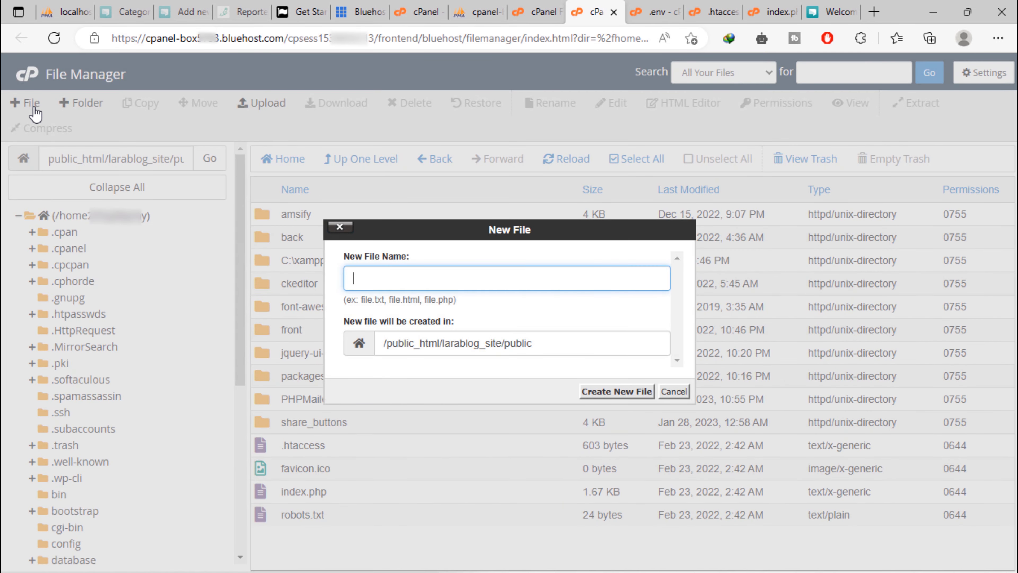
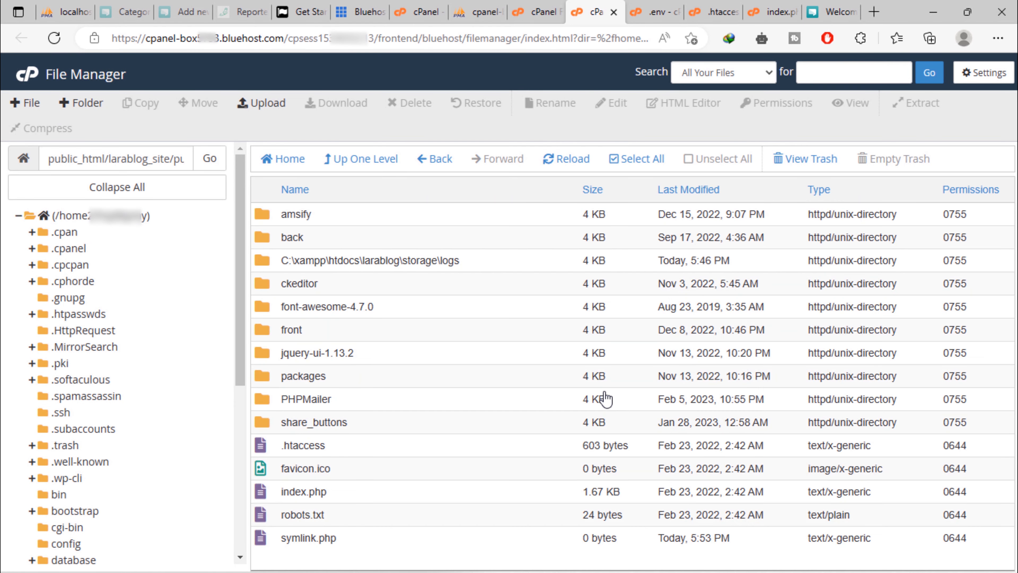
Open the new empty symlink.php in larablog_site/public for editing via its context menu
right_click(265, 542)
click(312, 421)
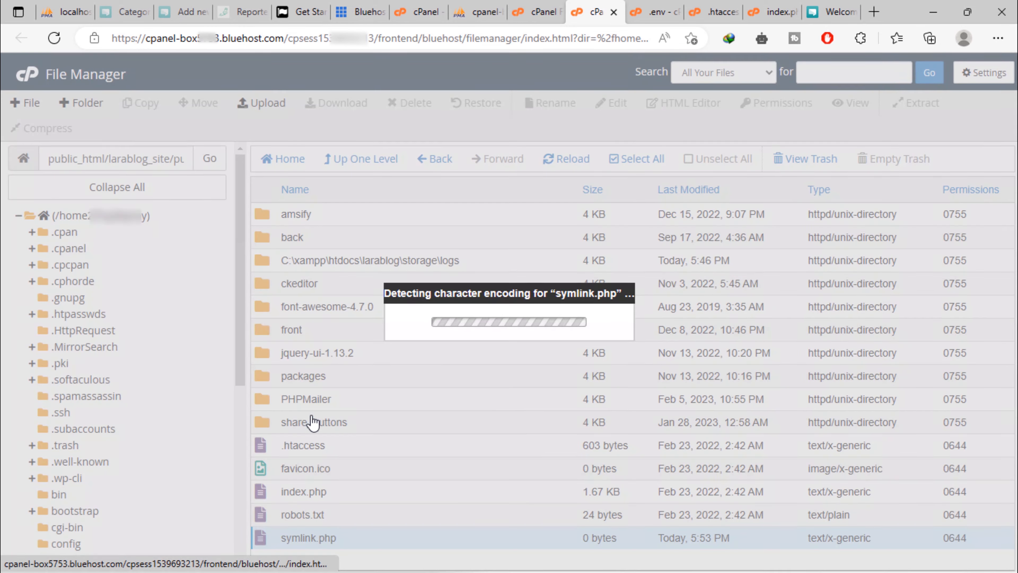
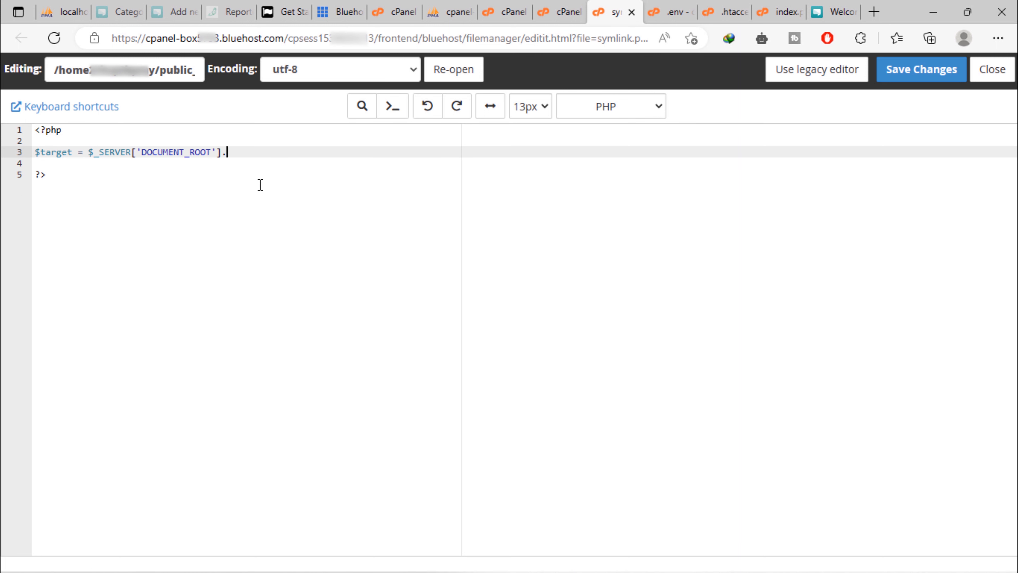
Complete the script: target storage/app/public, $link to public/storage, symlink($target, $link), and echo "Done!"
text('/storage/app/public';)
key(Return)
text($link)
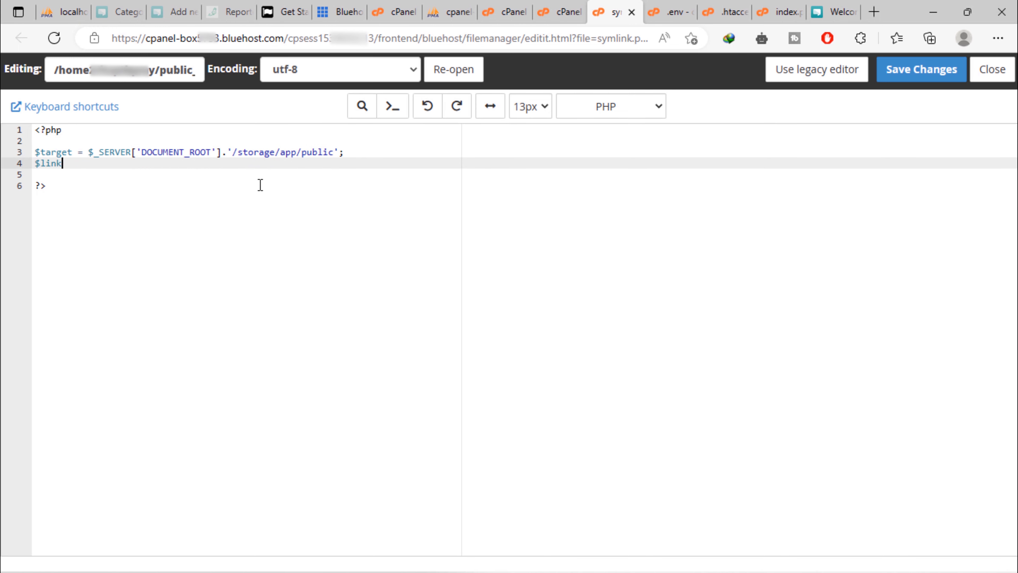
text( = $_SERVER['DOCUMENT_ROOT'])
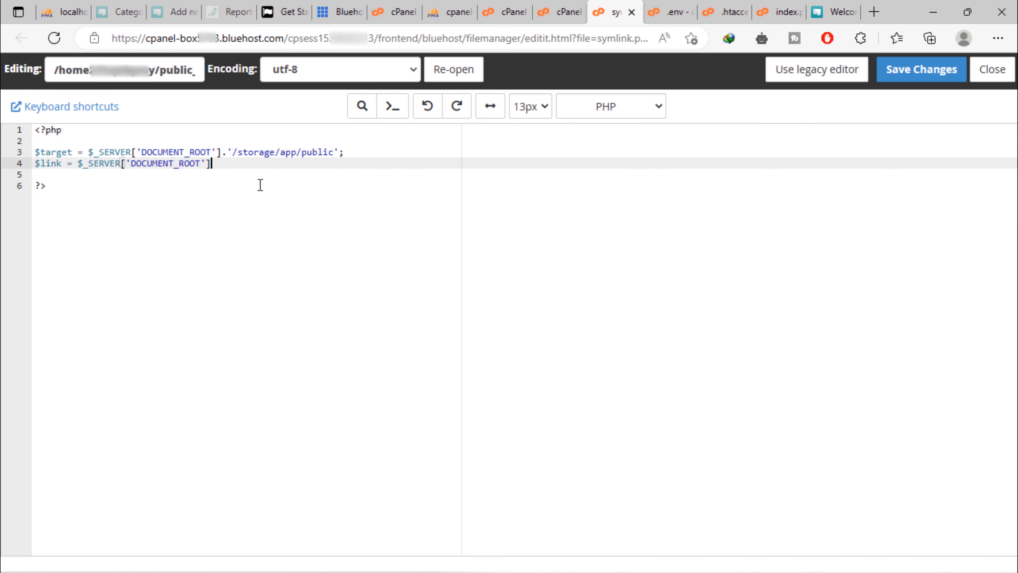
text(.'/public/storage';)
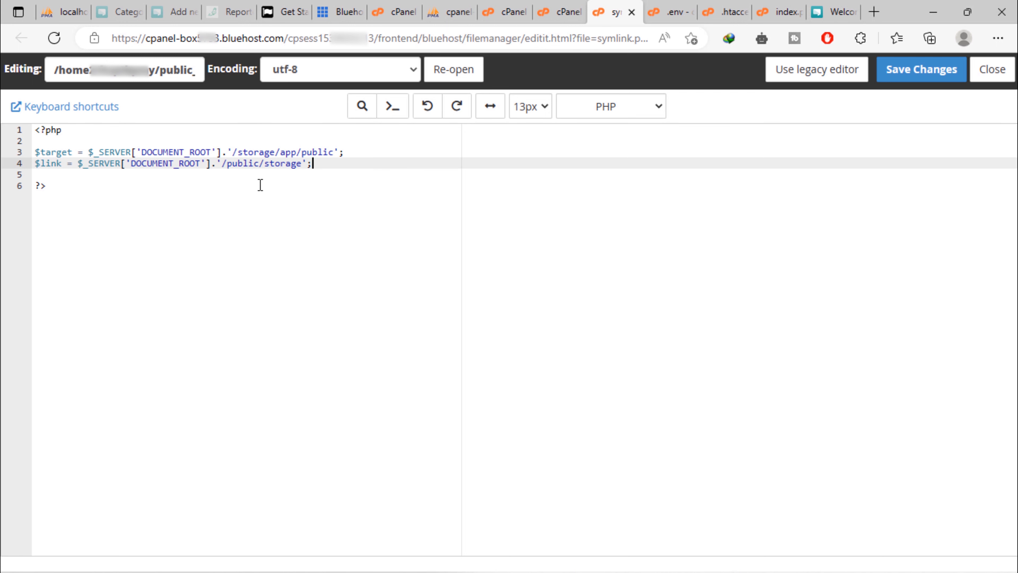
key(Return)
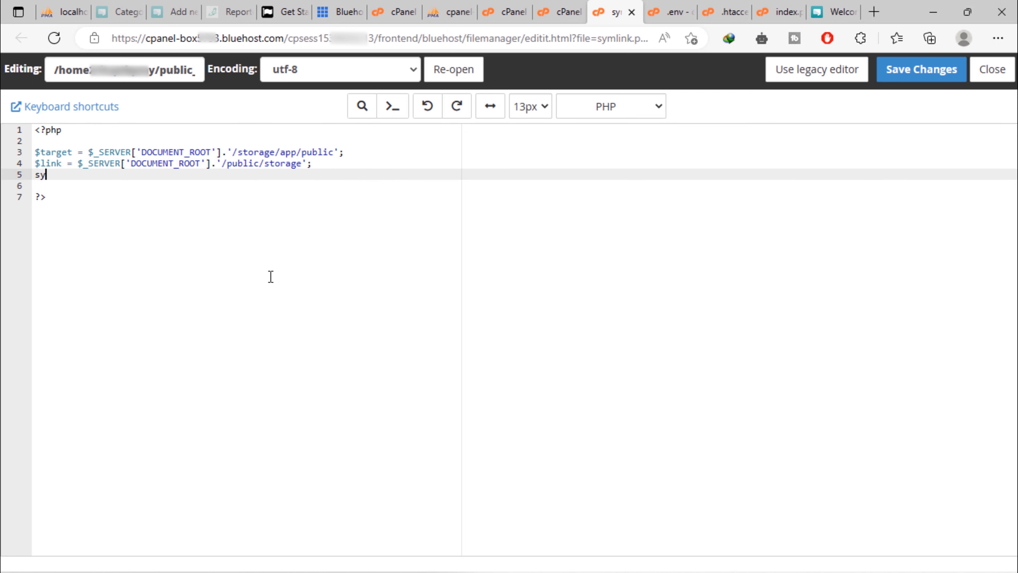
text(symlink($target, $link);)
key(Return)
text(e)
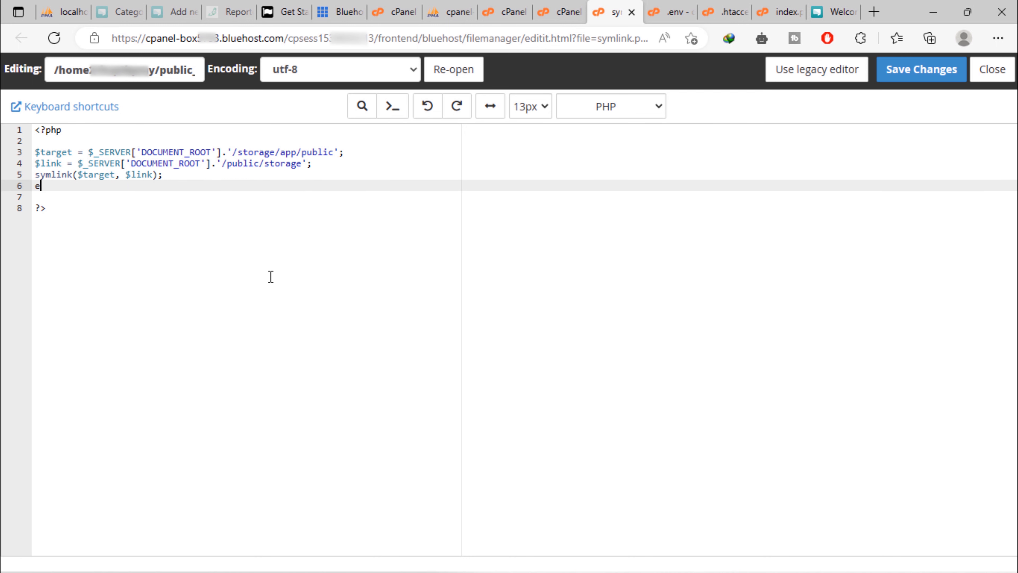
text(cho "Done!";)
Save symlink.php and load larablog.irebelibrary.com/symlink.php in a new browser tab
click(909, 82)
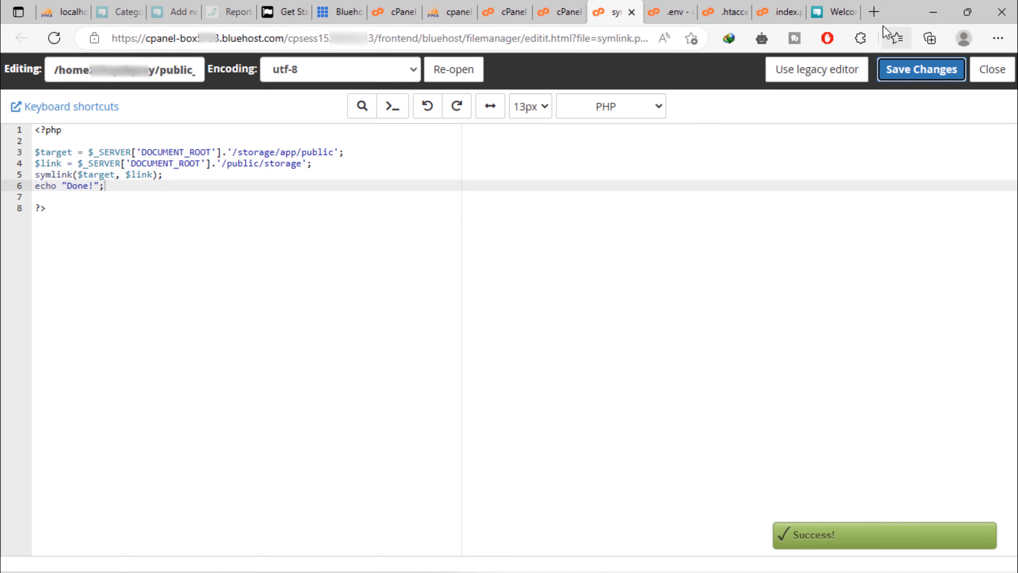
click(874, 12)
text(la)
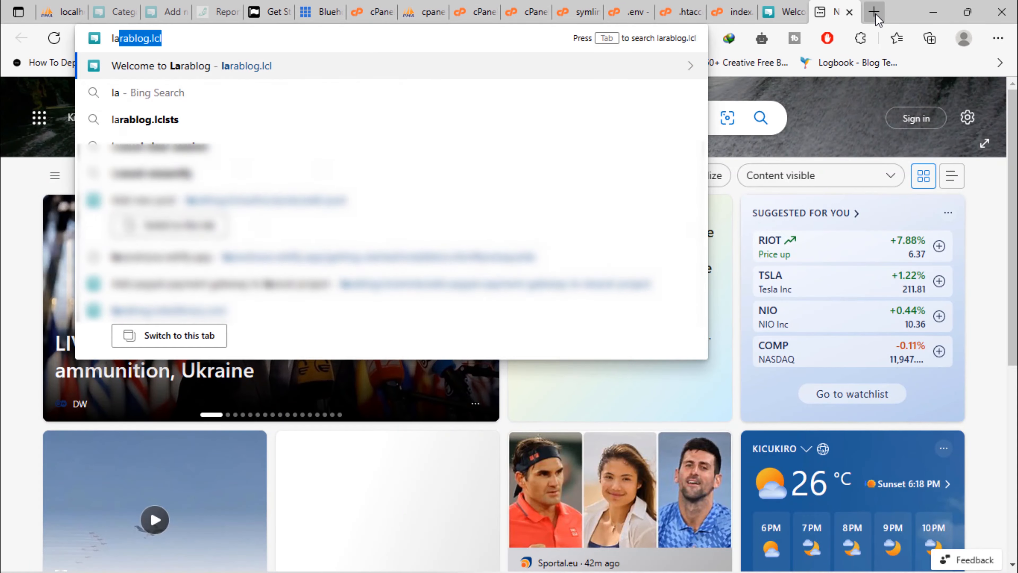
text(rablog.irebelibrary.com/symlink.php)
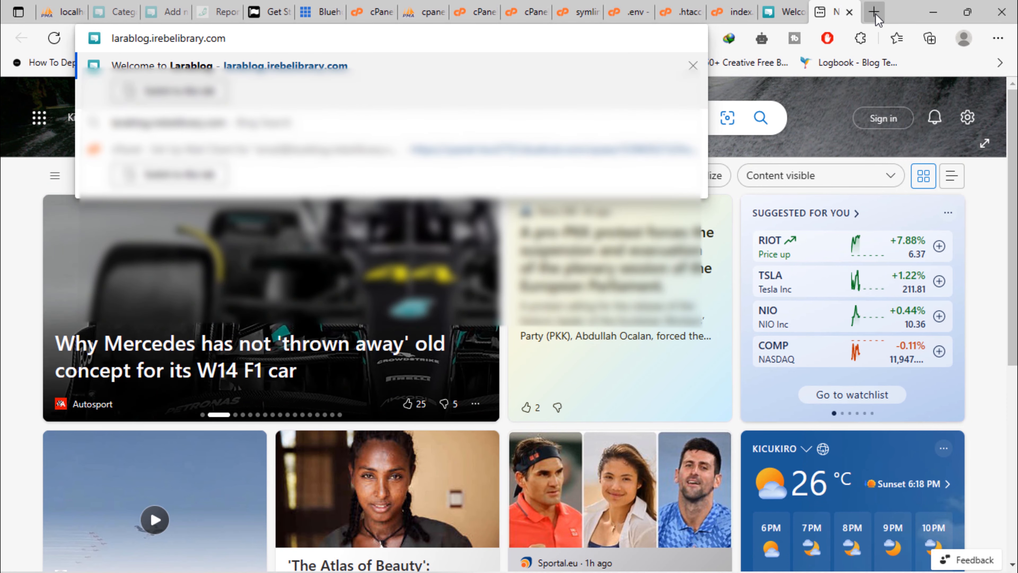
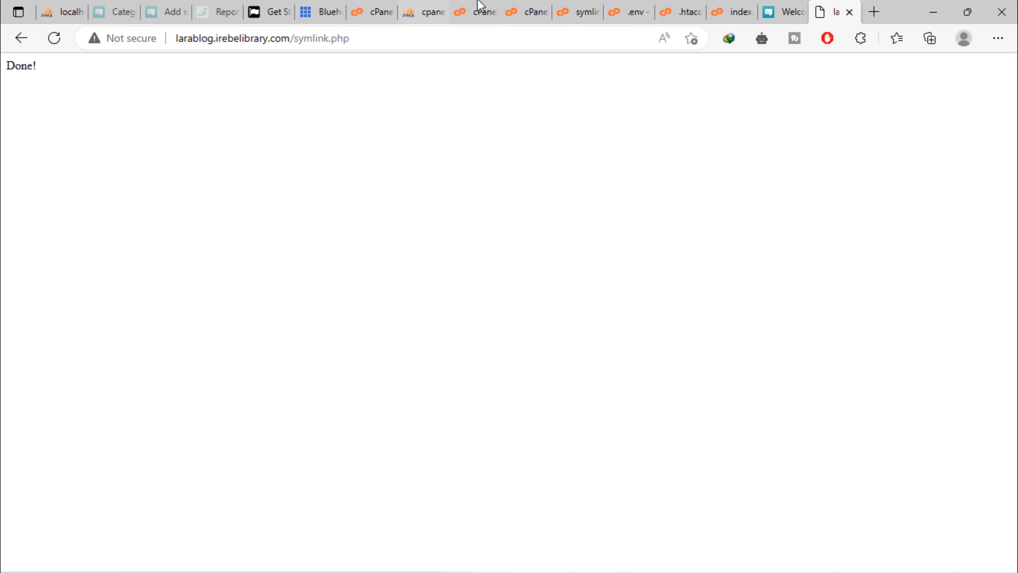
Leave the Done! page and go back to the cPanel File Manager tab
click(541, 8)
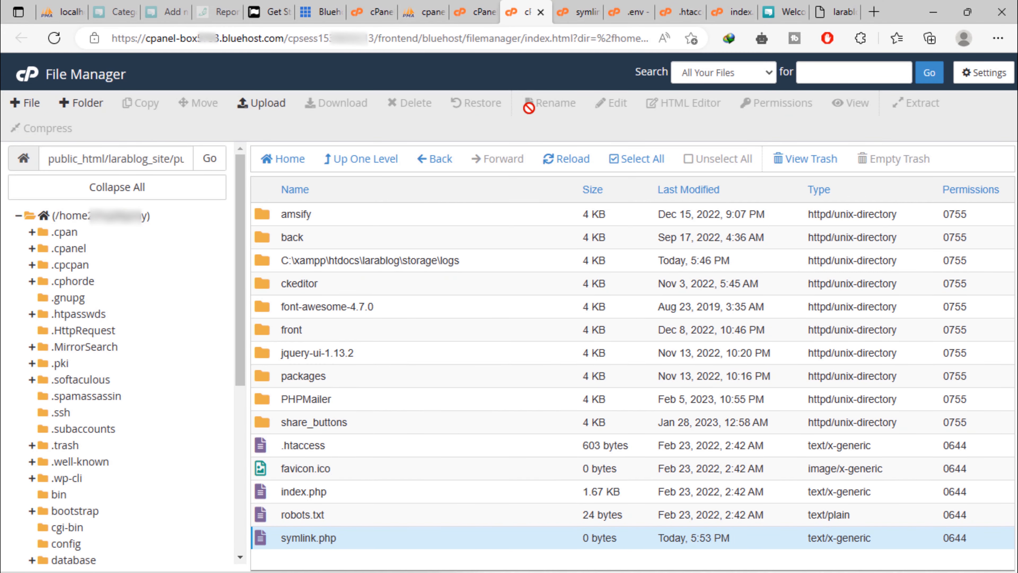
Refresh the public folder listing and open the newly created storage link folder
click(561, 162)
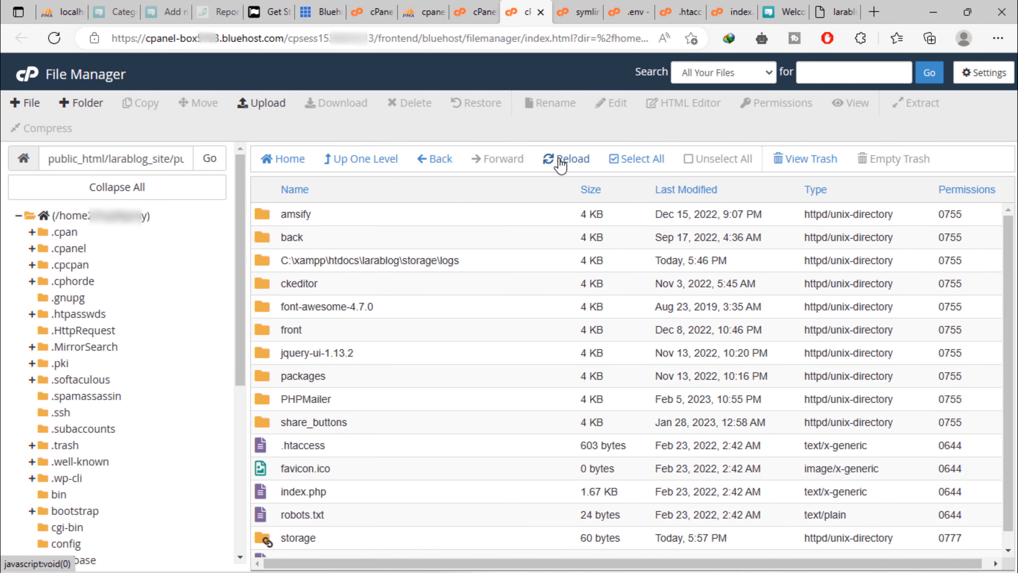
scroll(375, 504, down, 1)
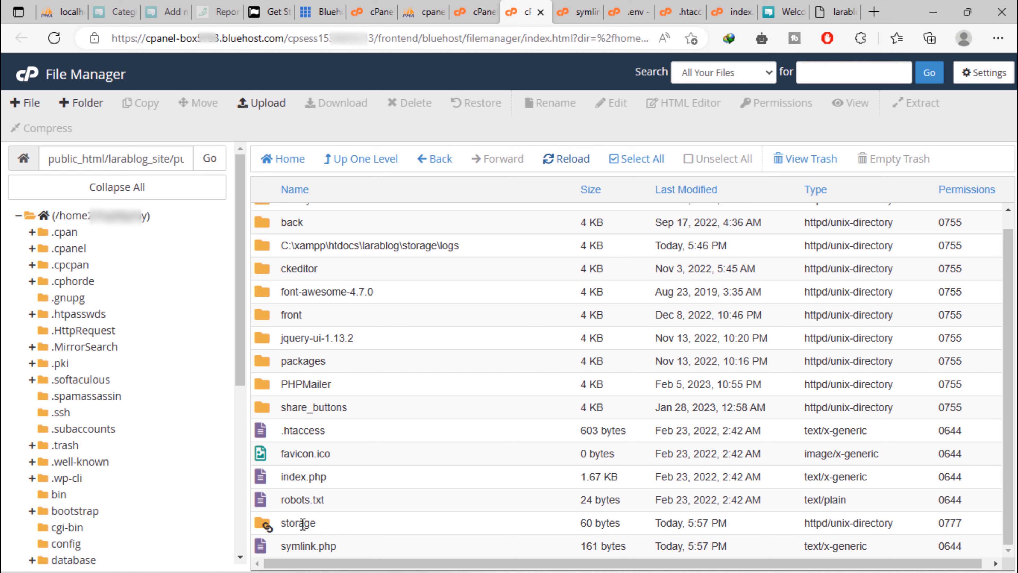
double_click(265, 525)
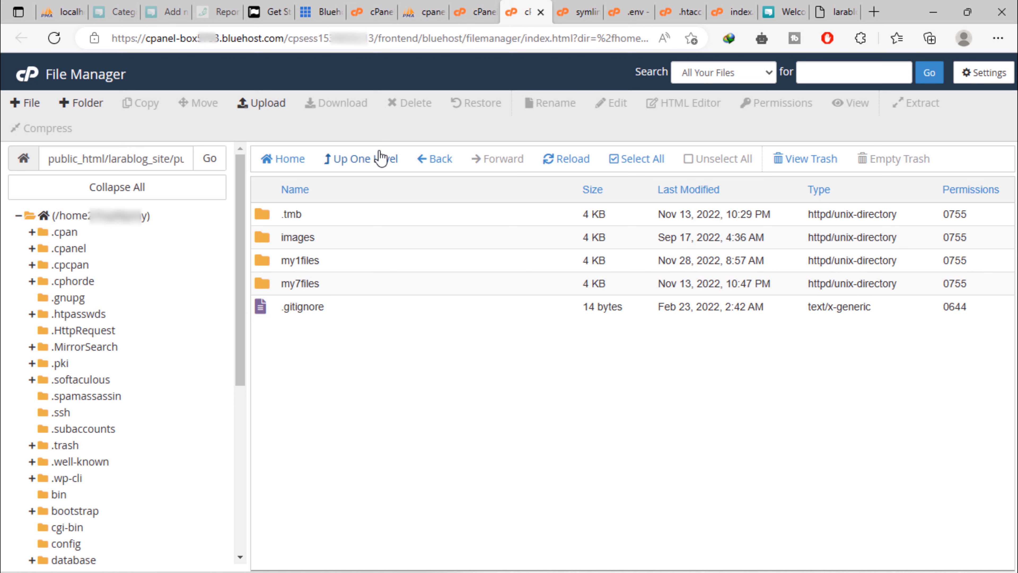
Go back up three levels to larablog_site, then switch to the live blog
click(381, 159)
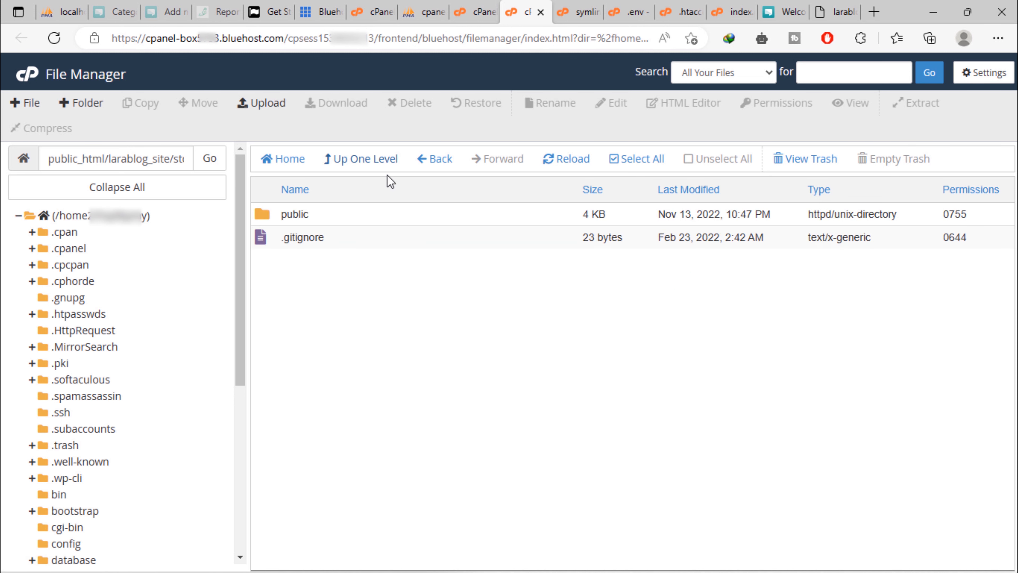
click(370, 160)
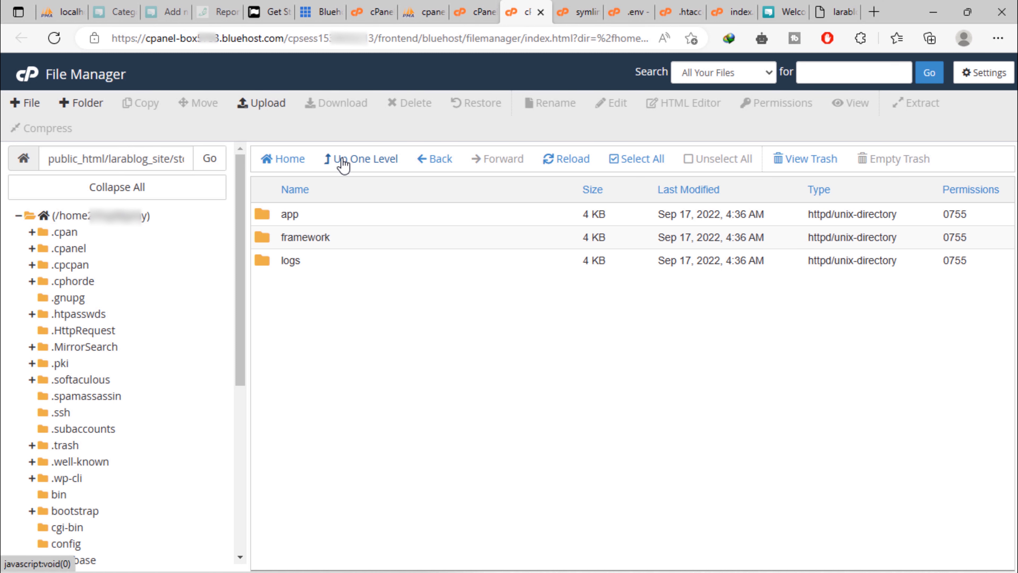
click(342, 160)
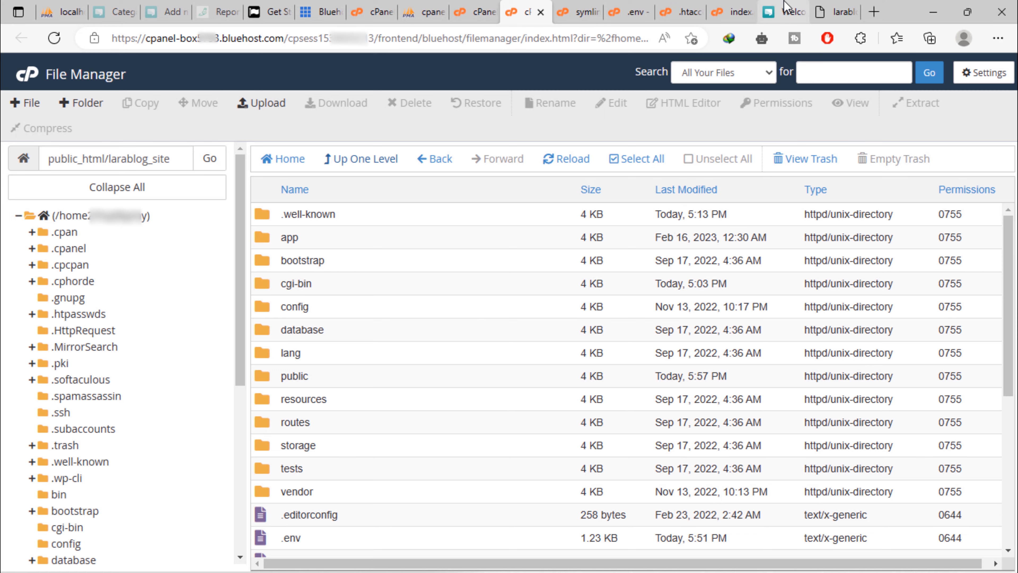
click(785, 11)
Reload the Larablog home page and scroll through the articles to confirm their images display
click(88, 40)
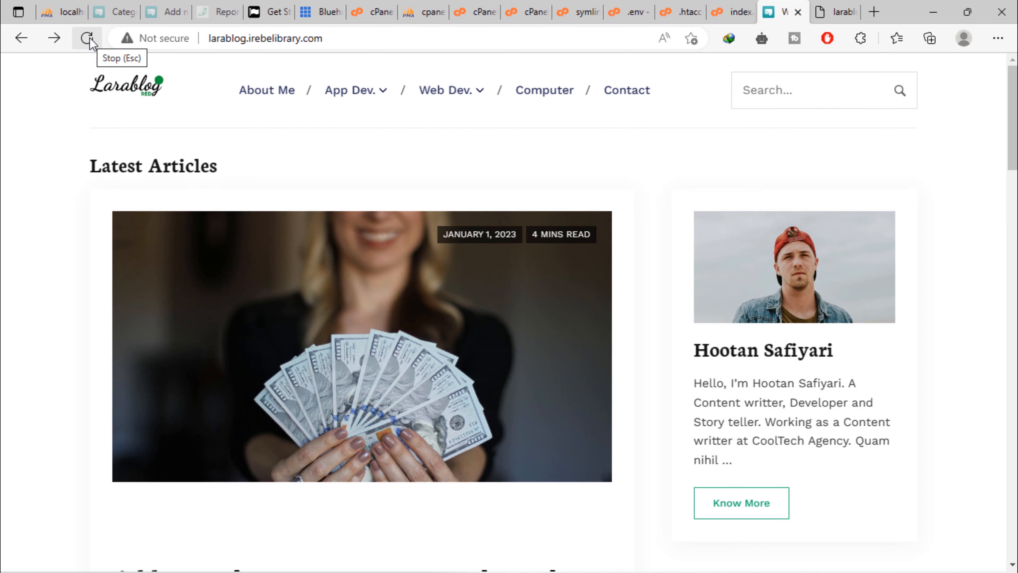
scroll(7, 289, down, 15)
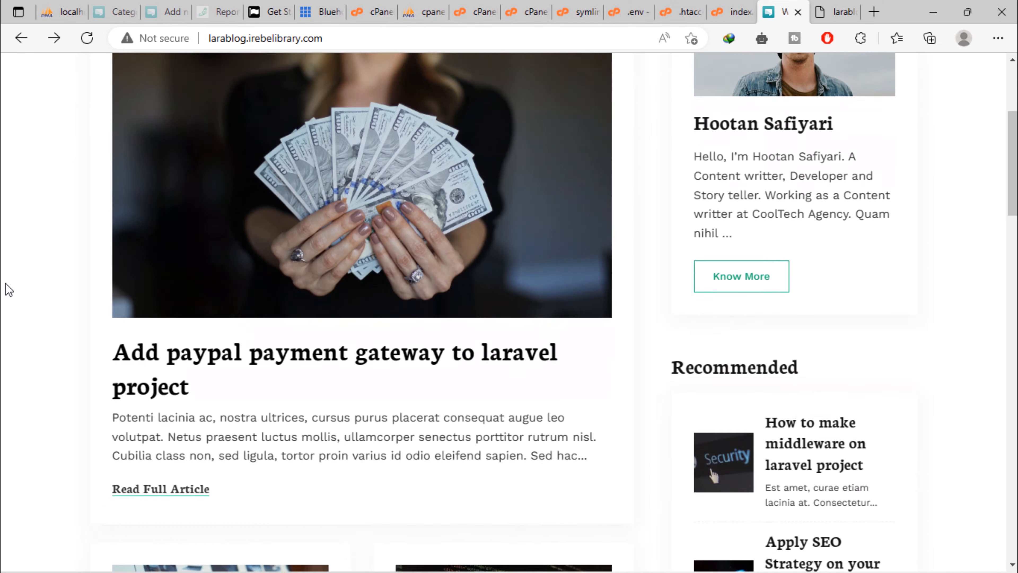
scroll(7, 290, down, 15)
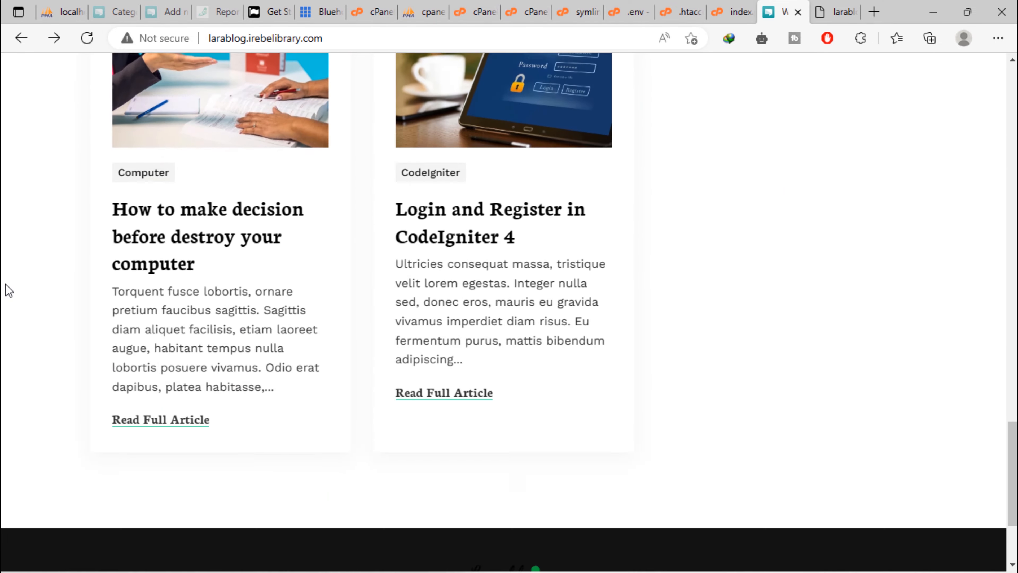
scroll(377, 218, up, 20)
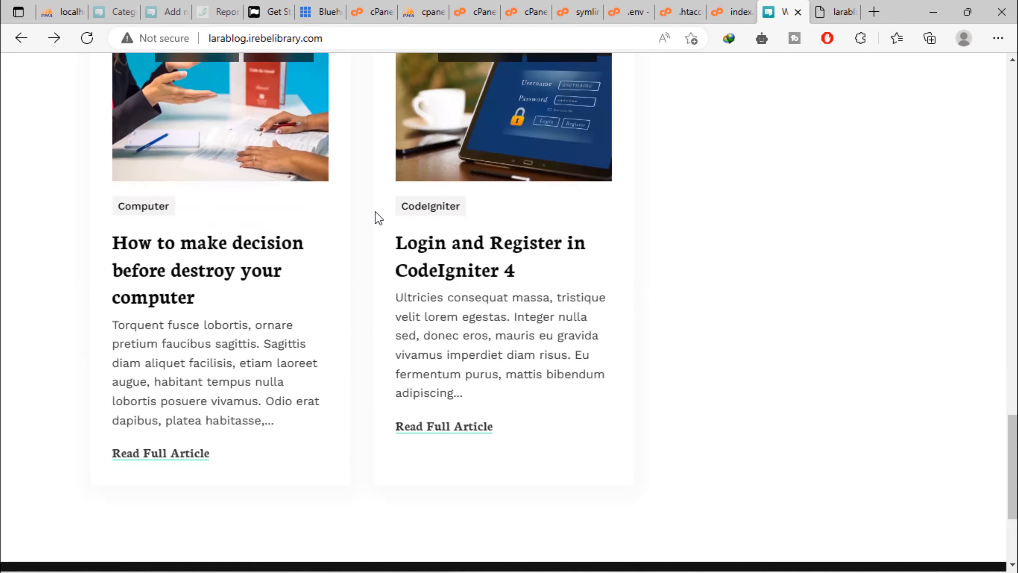
scroll(377, 218, up, 2)
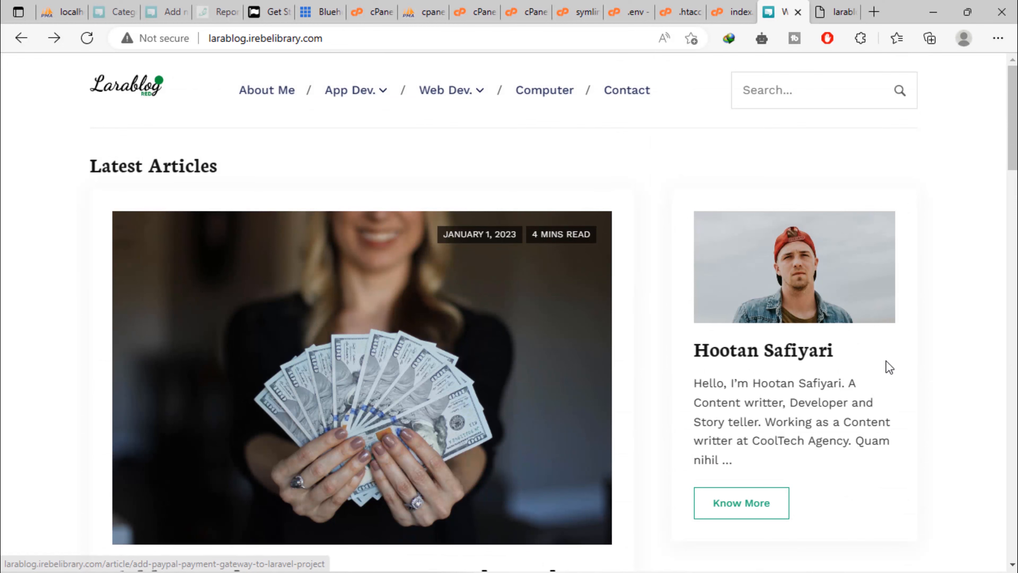
Open the CakePHP category under Web Dev. and check its post thumbnails load
mouse_move(445, 96)
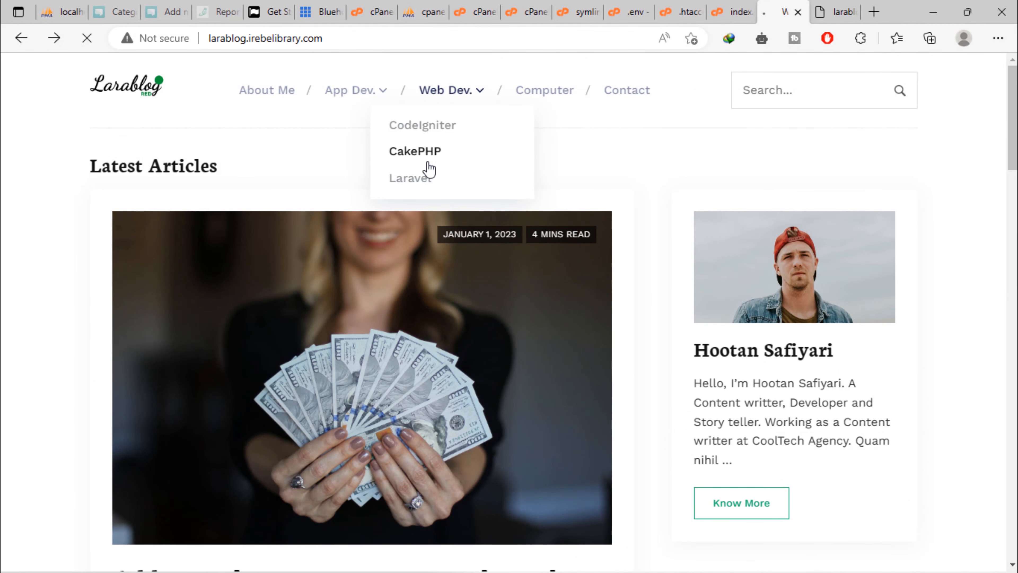
click(421, 153)
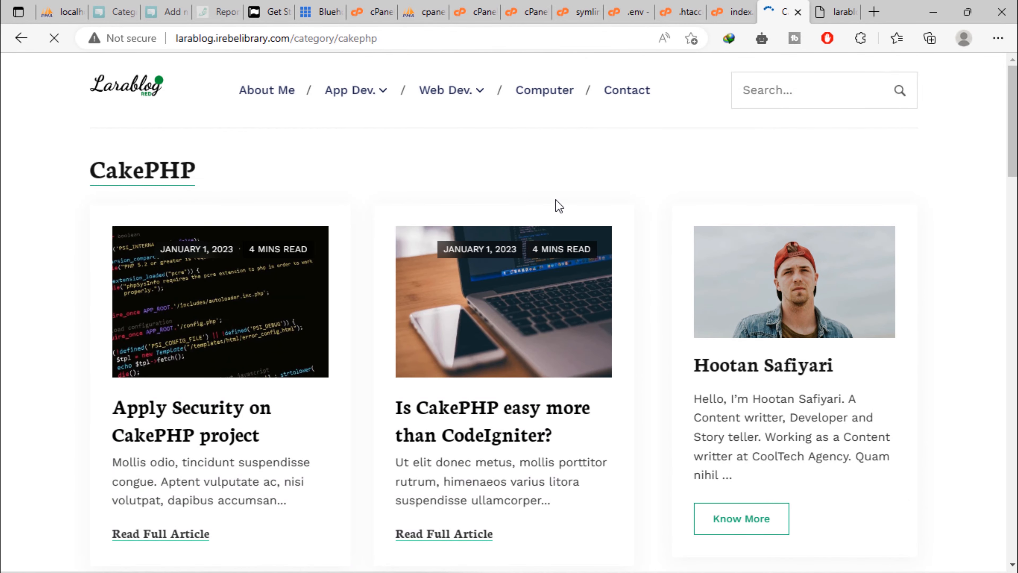
scroll(556, 201, down, 15)
scroll(557, 208, down, 12)
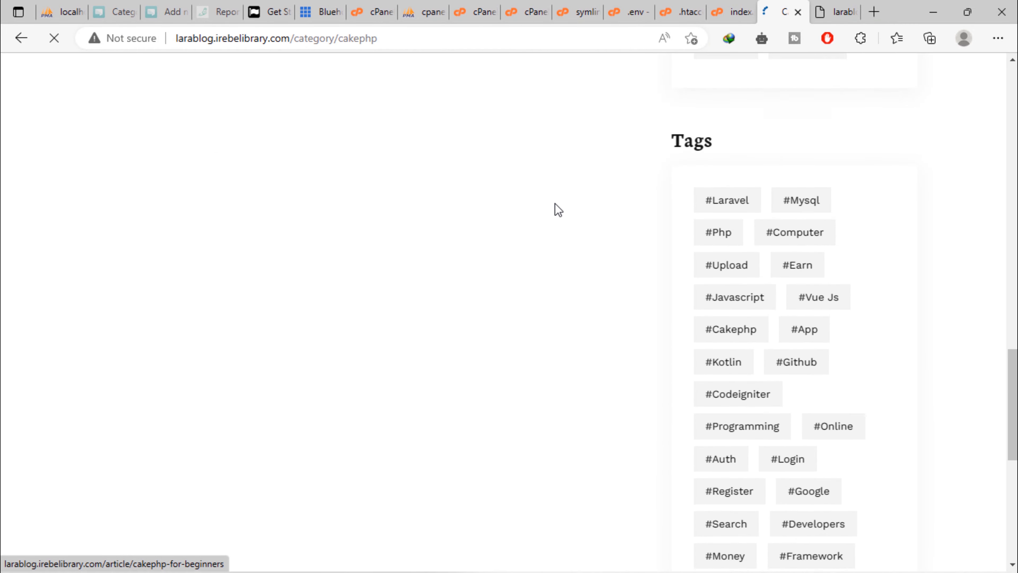
scroll(558, 210, up, 6)
scroll(555, 205, up, 20)
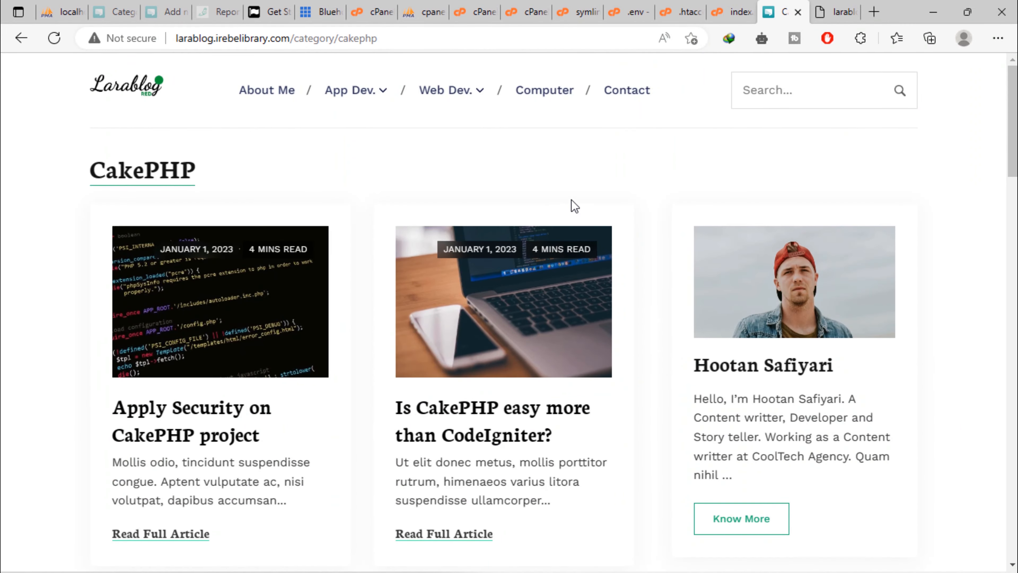
Search the blog for 'laravel' and review the results with their thumbnails
click(786, 93)
text(laravel)
key(Return)
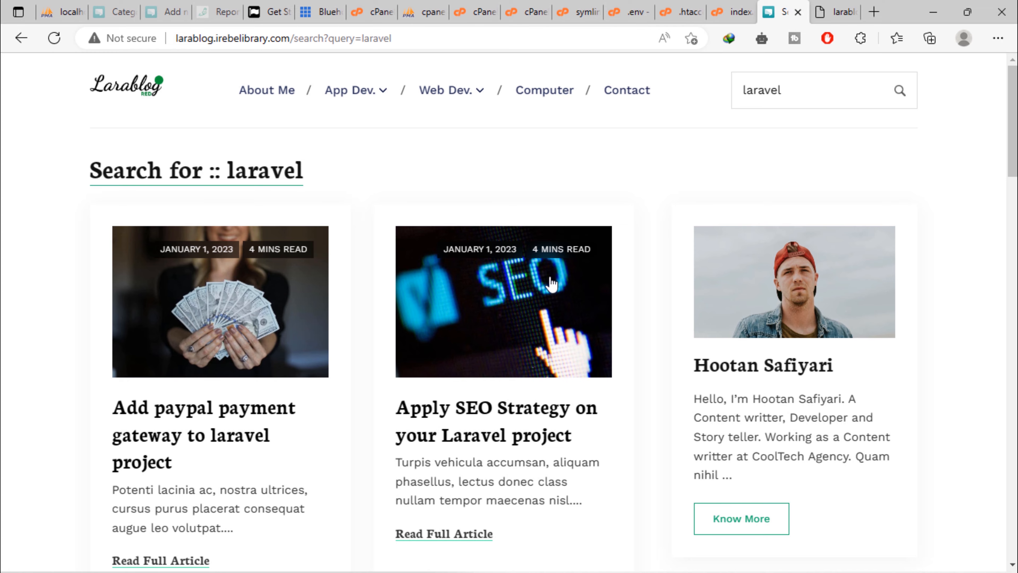
scroll(601, 396, down, 15)
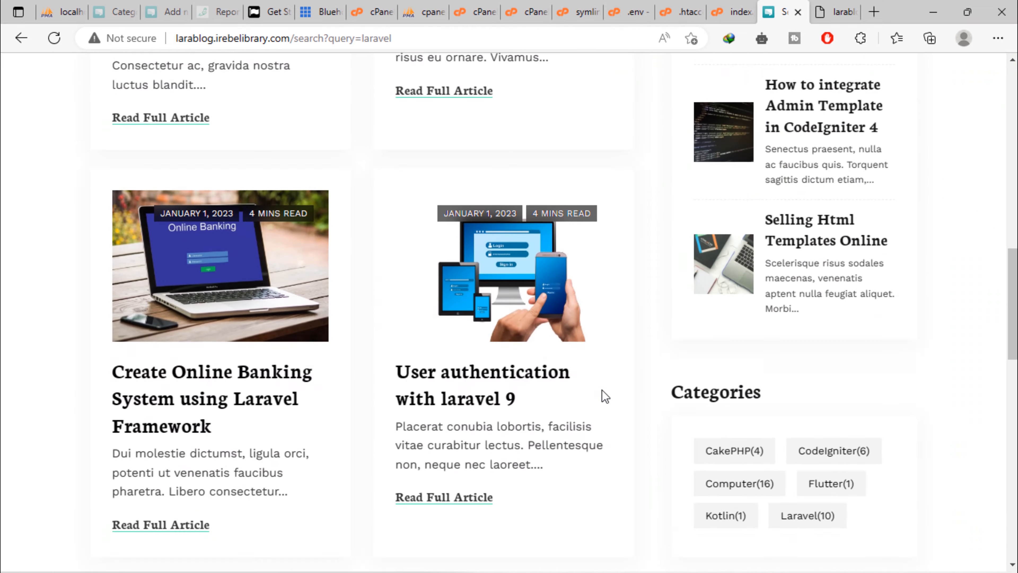
scroll(602, 395, up, 8)
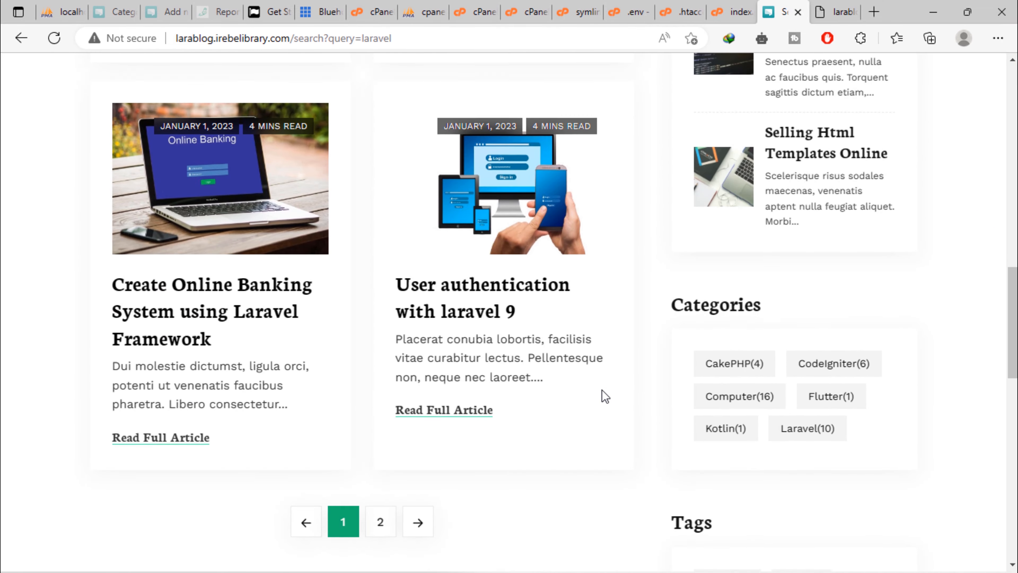
scroll(602, 396, down, 8)
scroll(602, 395, up, 4)
Open the #Laravel tag posts and move to their second page of results
click(724, 353)
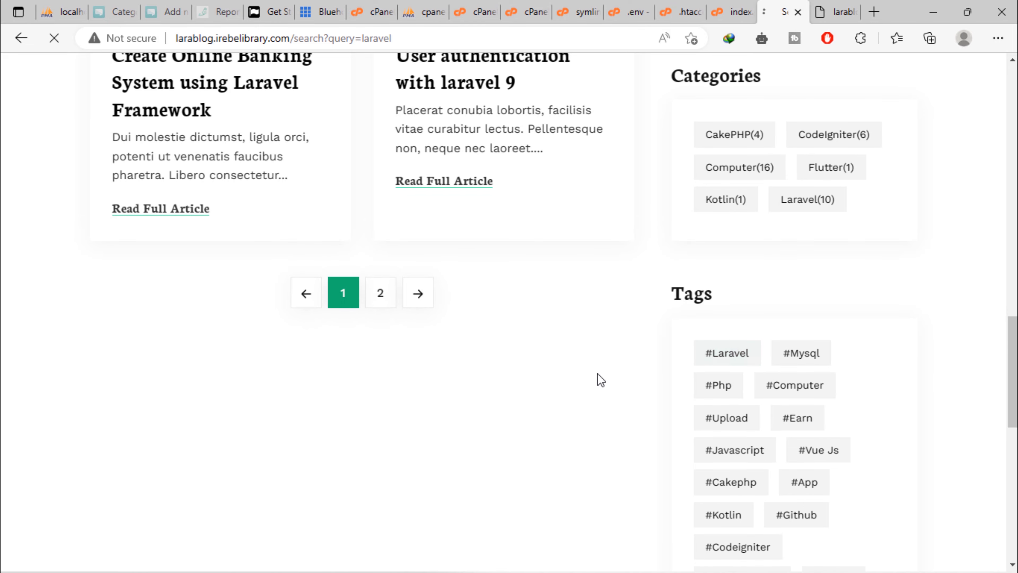
scroll(602, 380, down, 10)
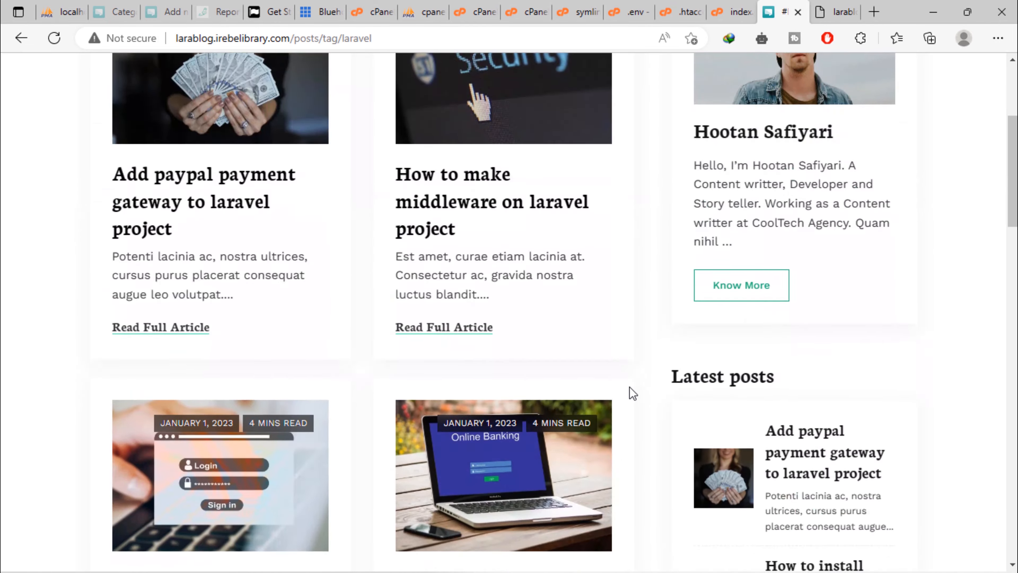
scroll(633, 393, down, 10)
click(369, 236)
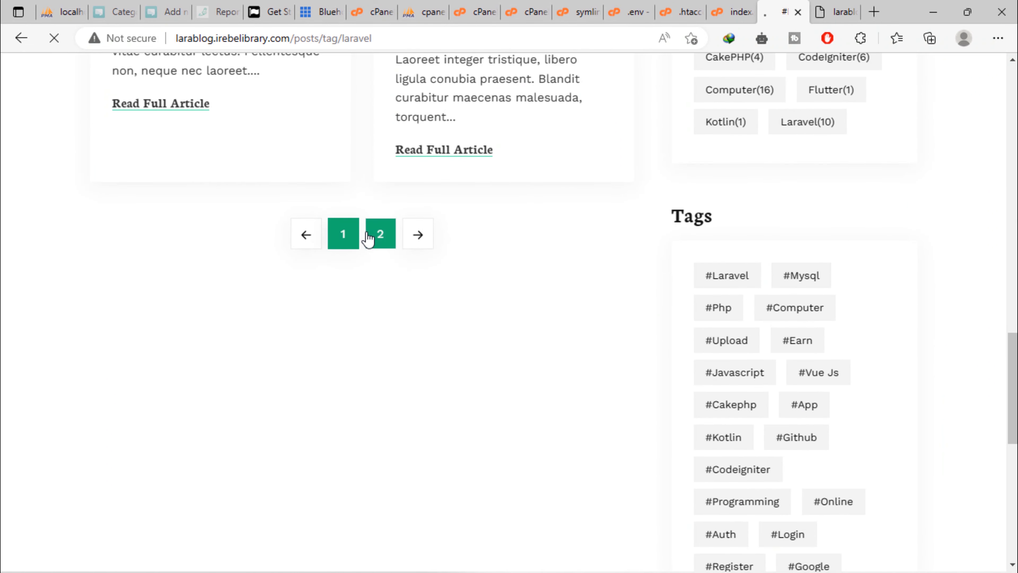
scroll(479, 339, up, 5)
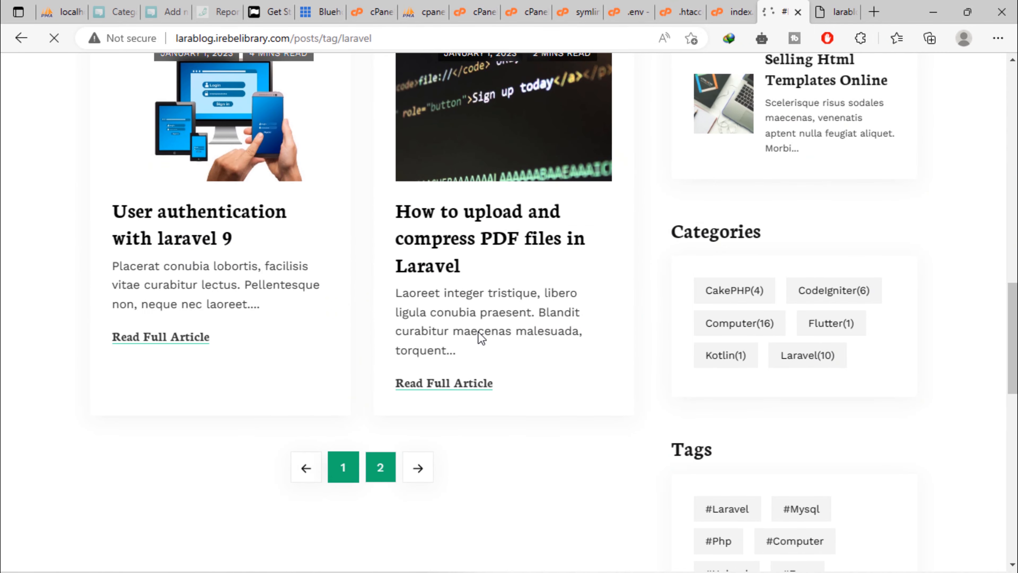
scroll(432, 303, down, 4)
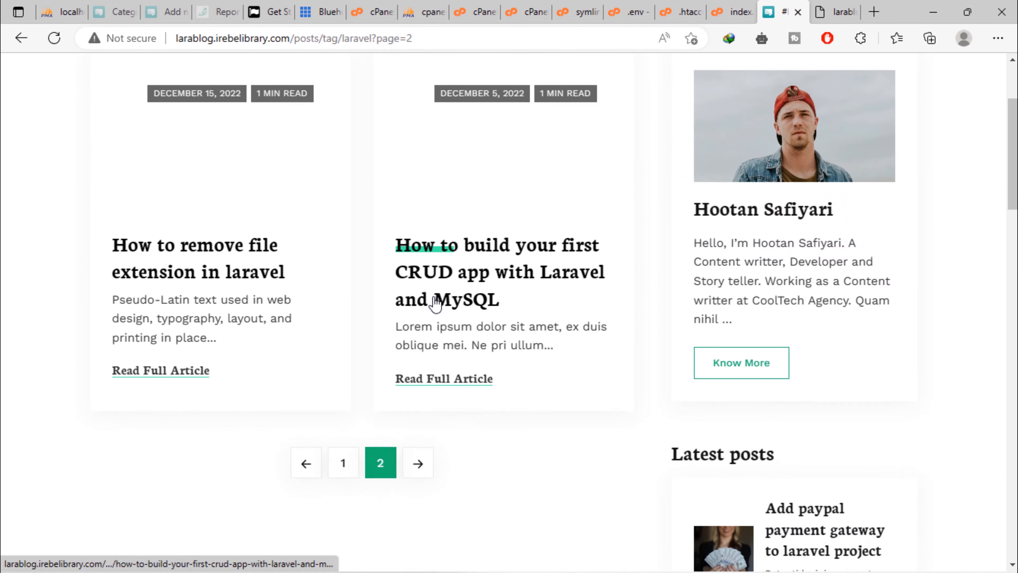
scroll(435, 305, up, 4)
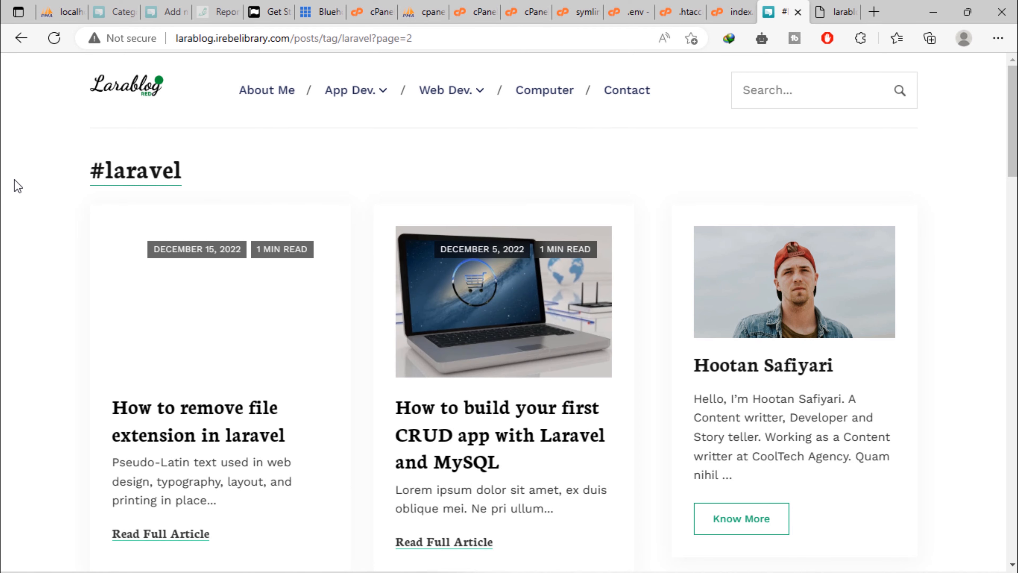
Return to the home page via the Larablog logo and browse the Latest Articles cards
click(108, 91)
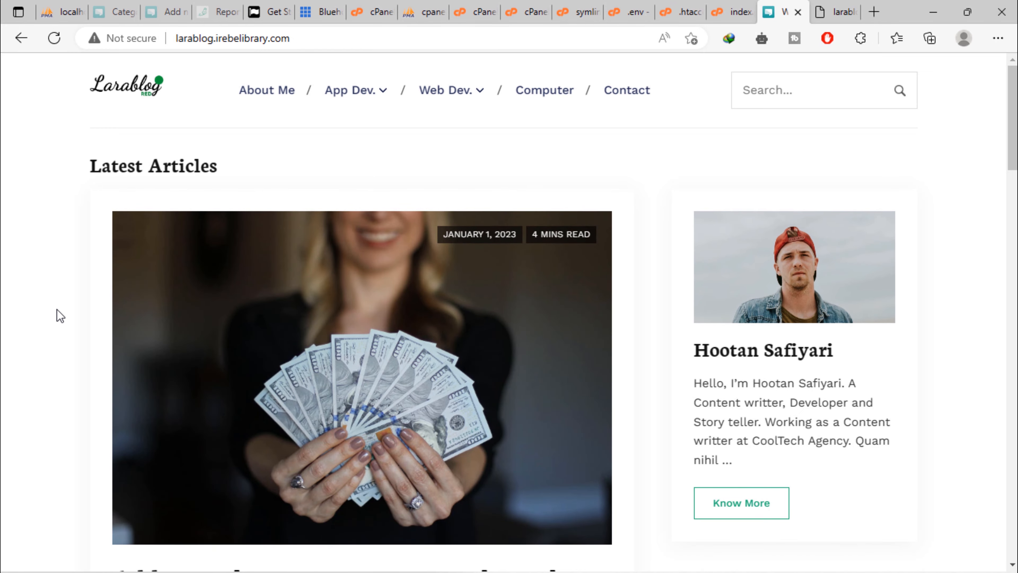
scroll(60, 315, down, 20)
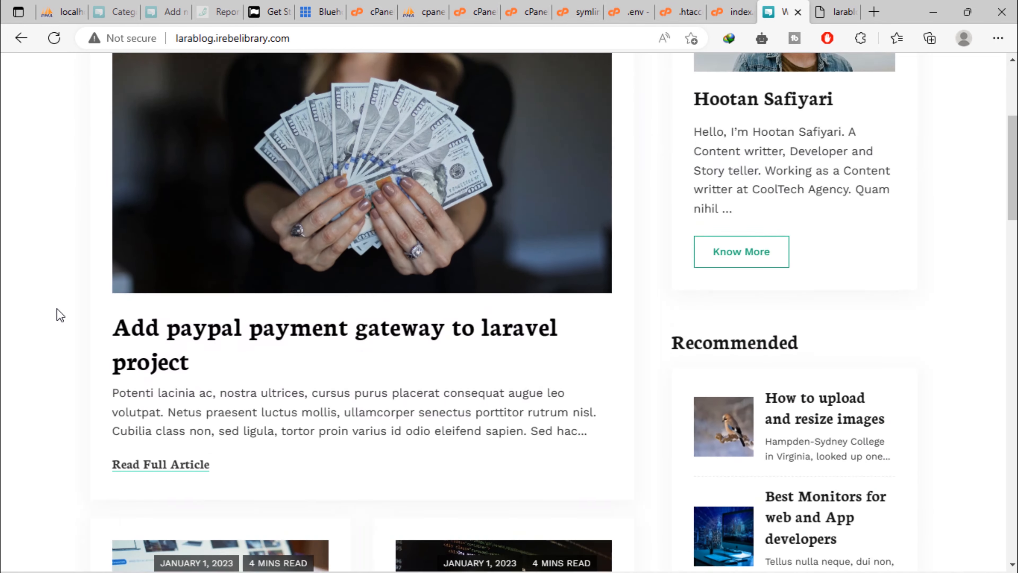
scroll(56, 308, up, 20)
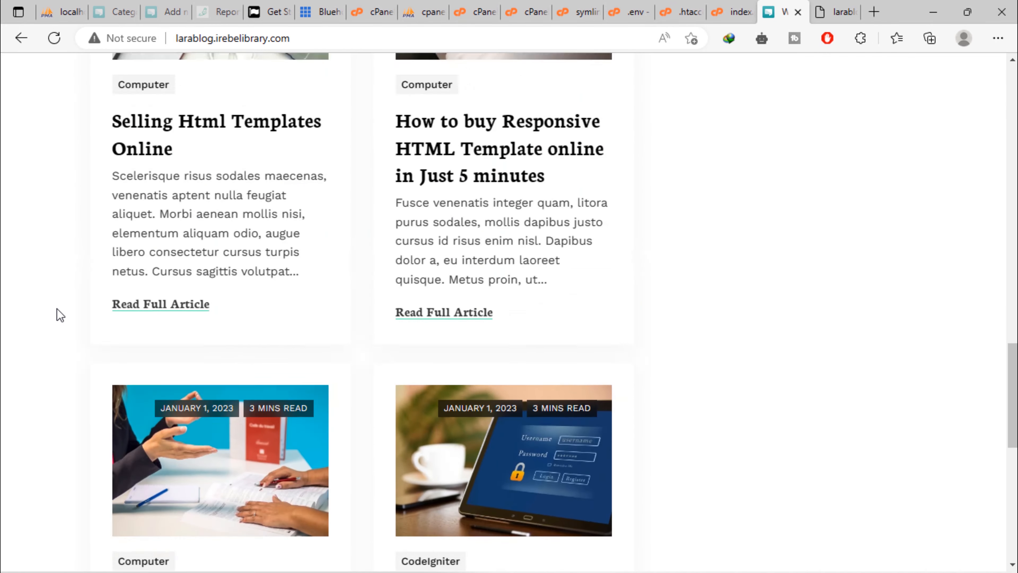